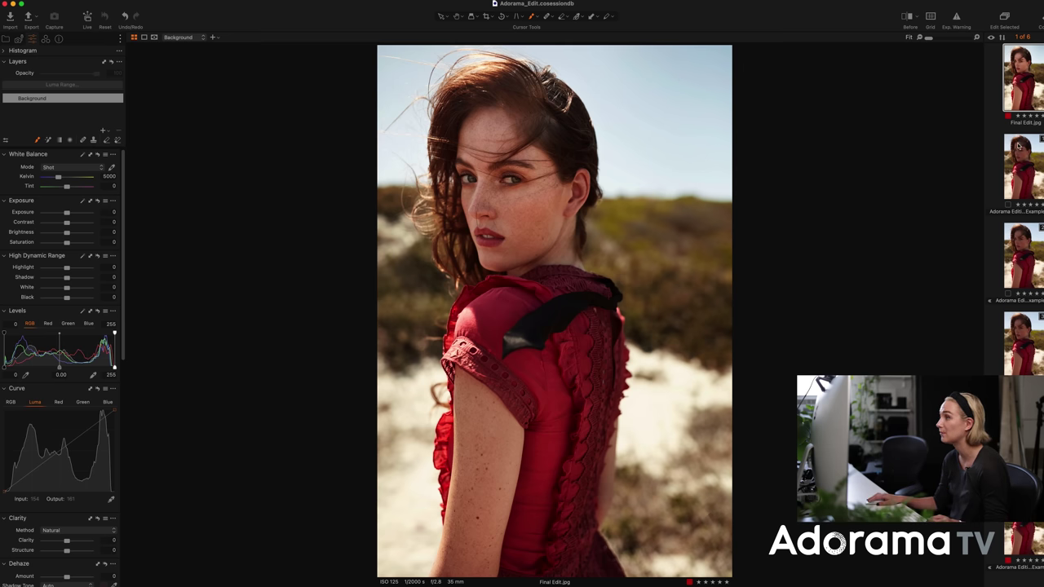
# - Select the unedited raw portrait and set its white balance to 6846 Kelvin, contrast to 5 and brightness to 15
pyautogui.click(1018, 146)
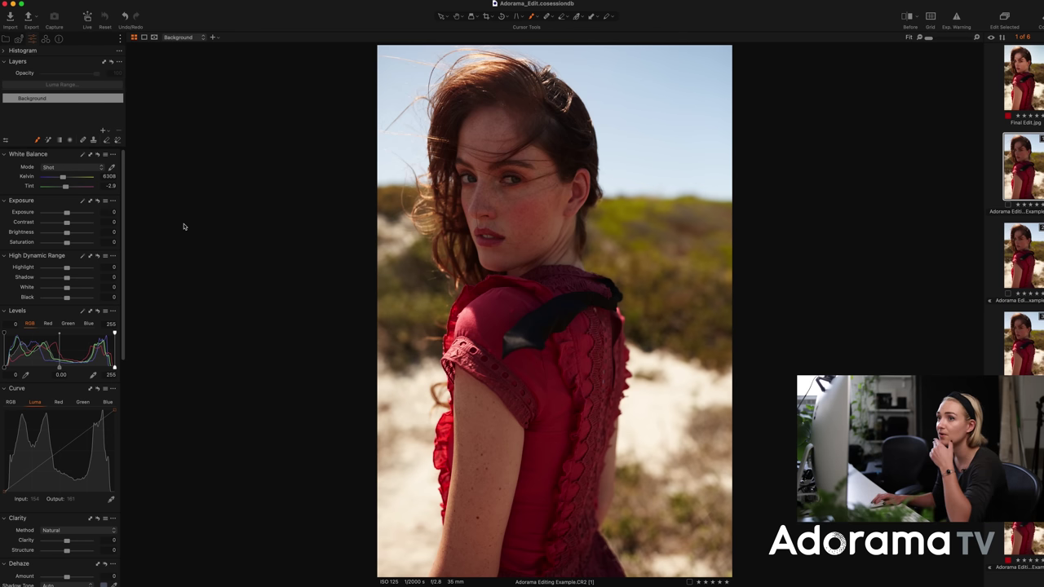
pyautogui.moveTo(63, 178); pyautogui.dragTo(65, 178)
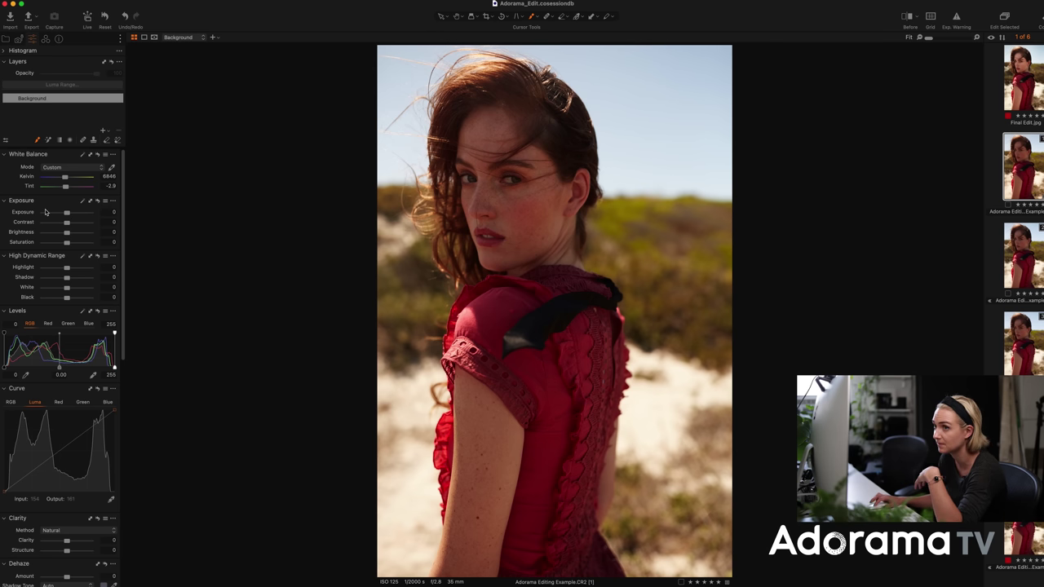
pyautogui.moveTo(67, 223); pyautogui.dragTo(69, 223)
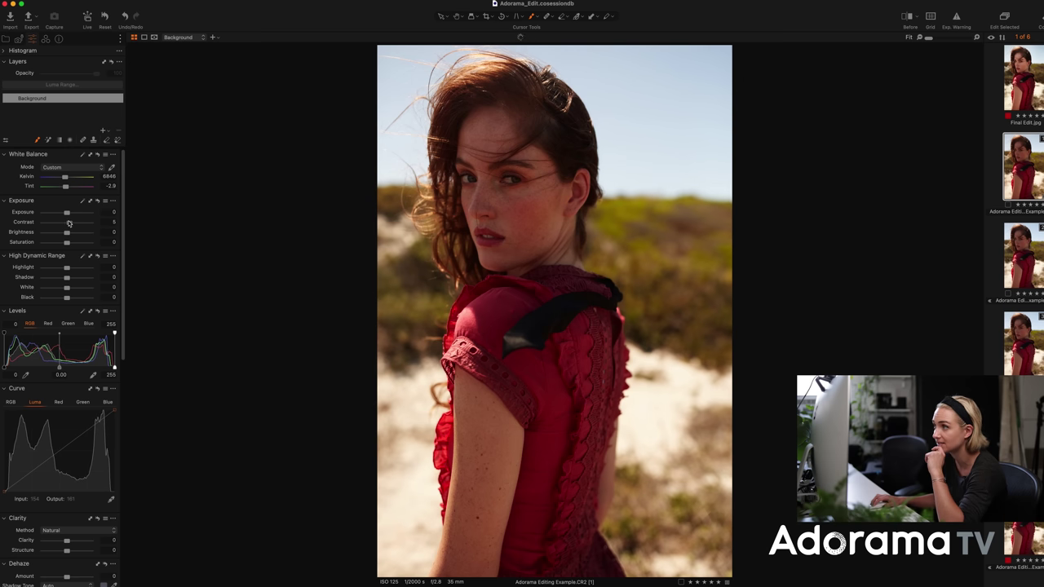
pyautogui.moveTo(67, 233); pyautogui.dragTo(73, 234)
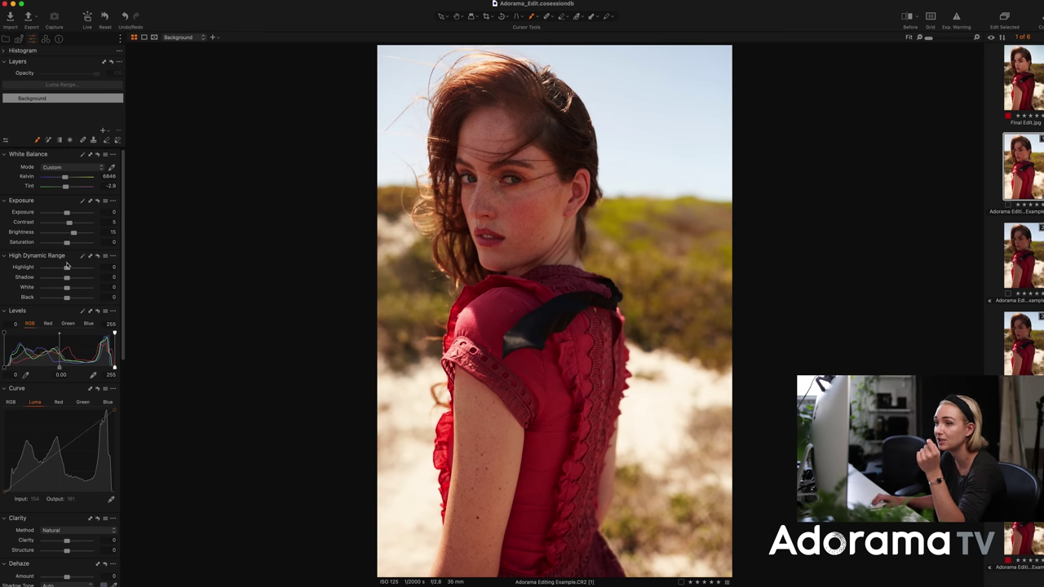
# - Set the High Dynamic Range values to highlight -47, shadow 12, white -11 and black 19
pyautogui.moveTo(67, 269); pyautogui.dragTo(55, 268)
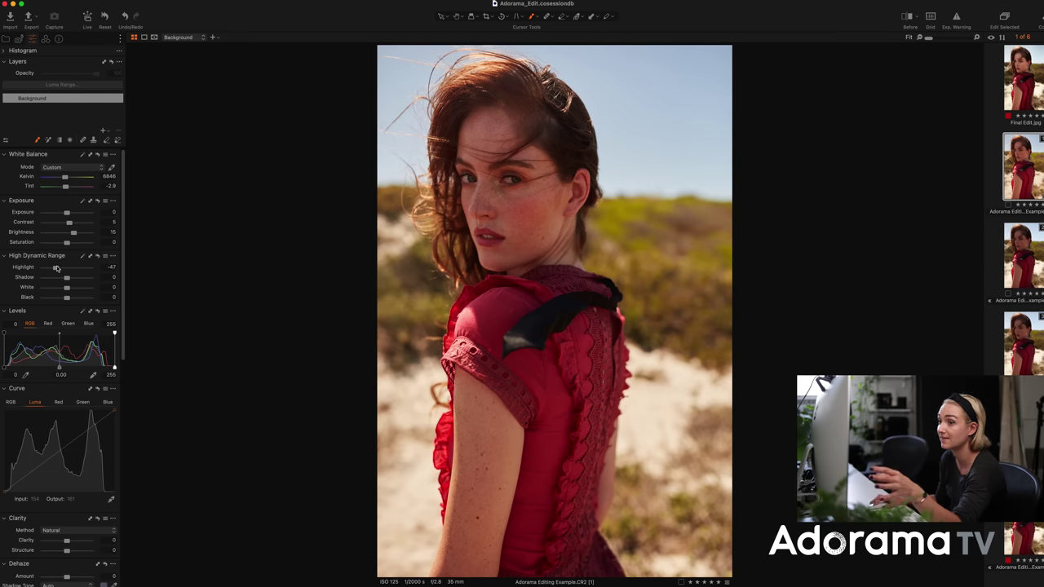
pyautogui.moveTo(68, 279); pyautogui.dragTo(69, 279)
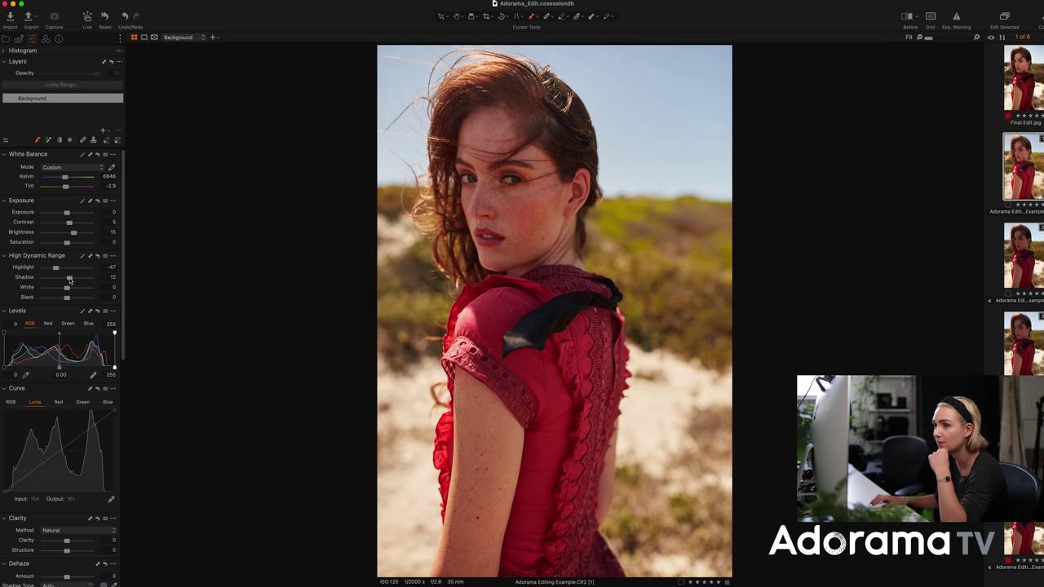
pyautogui.moveTo(67, 289)
pyautogui.mouseDown()
pyautogui.moveTo(56, 289)
pyautogui.moveTo(65, 288)
pyautogui.mouseUp()
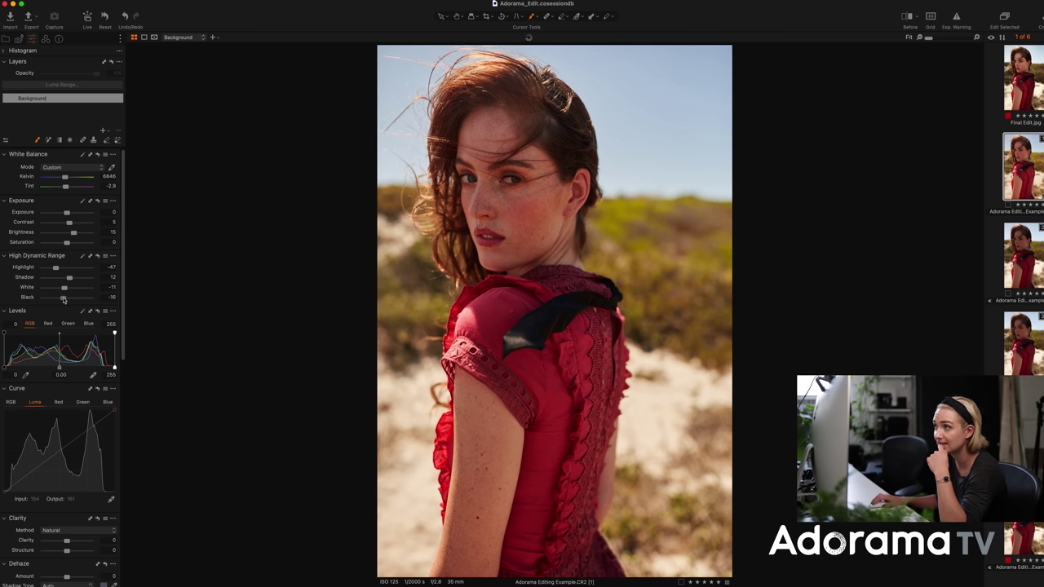
pyautogui.moveTo(67, 299); pyautogui.dragTo(71, 299)
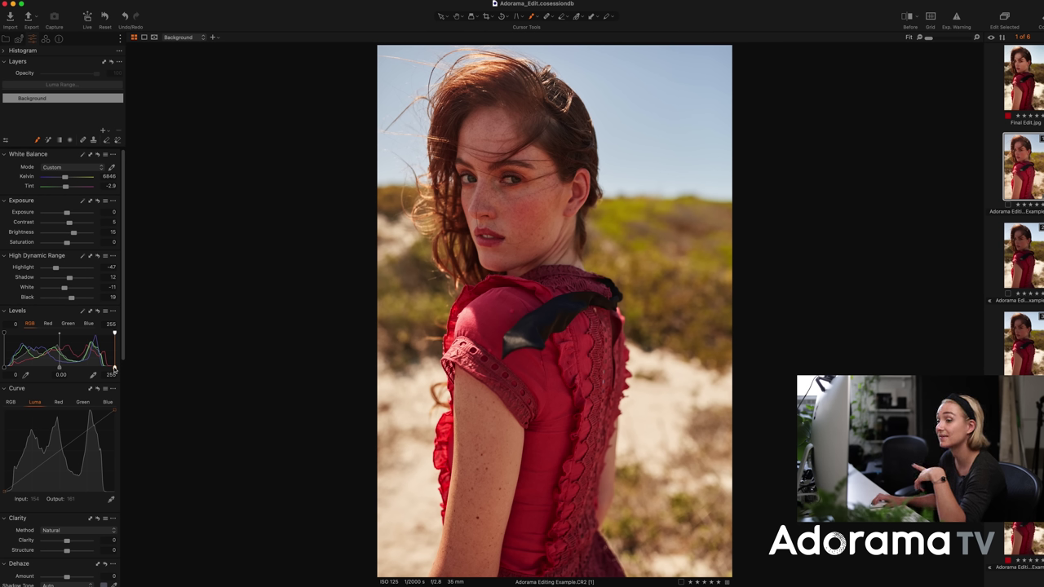
# - Set the RGB levels to shadow 0, midtone -0.04 and highlight 240, and add anchor points on the luma curve
pyautogui.moveTo(114, 369); pyautogui.dragTo(108, 369)
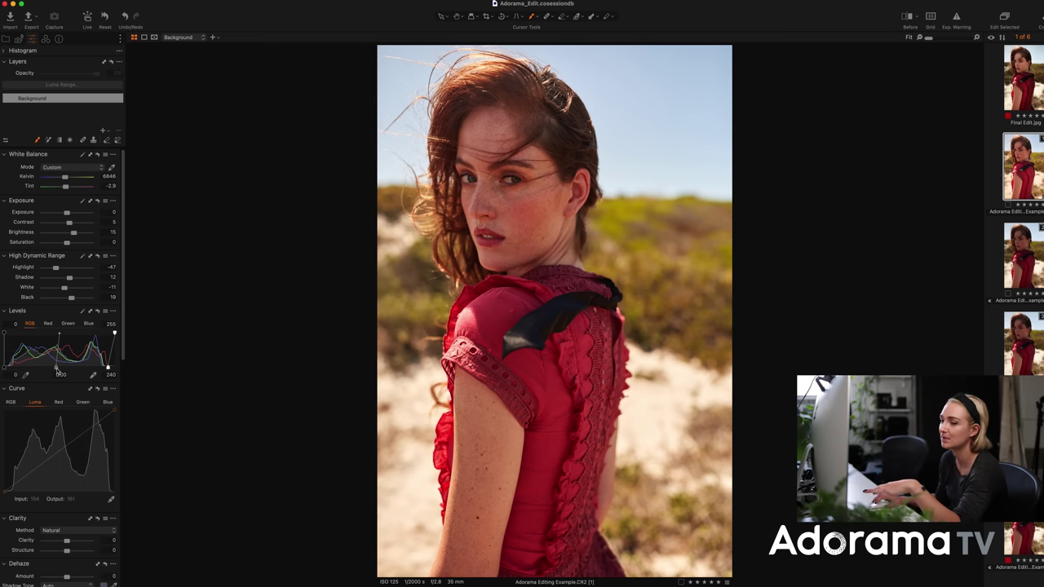
pyautogui.moveTo(57, 368); pyautogui.dragTo(59, 367)
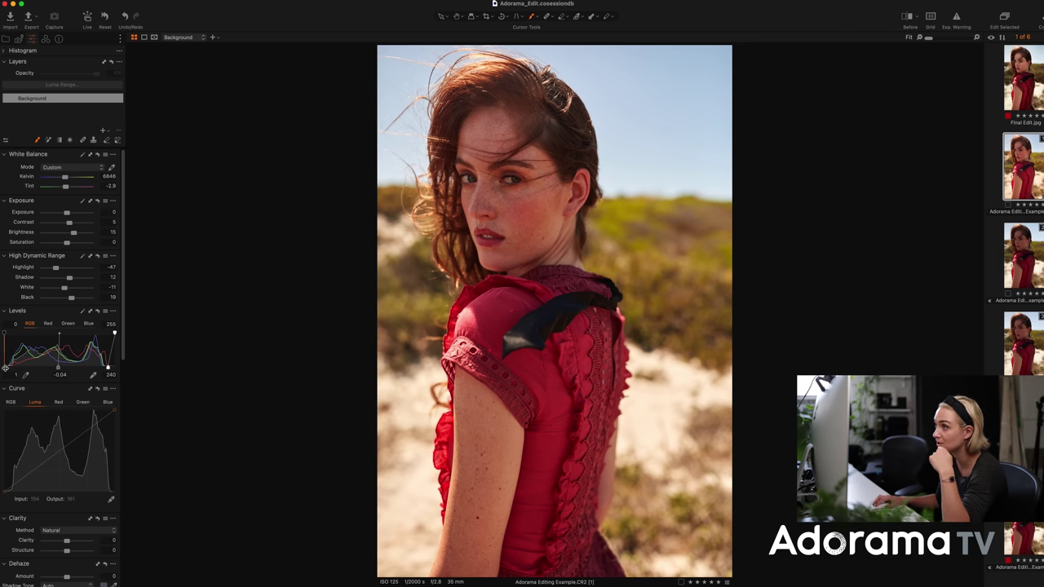
pyautogui.moveTo(6, 368); pyautogui.dragTo(2, 366)
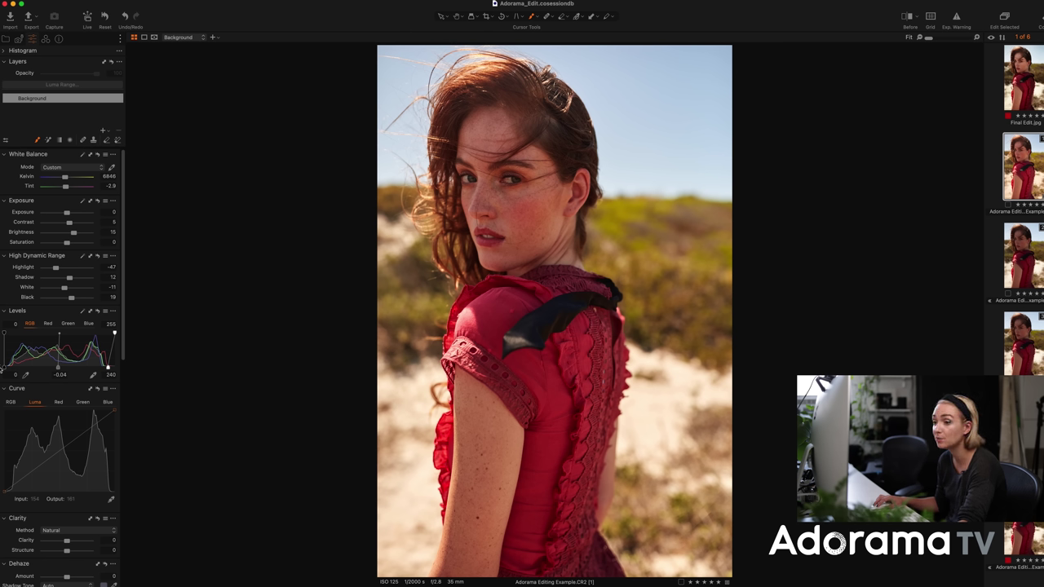
pyautogui.click(79, 433)
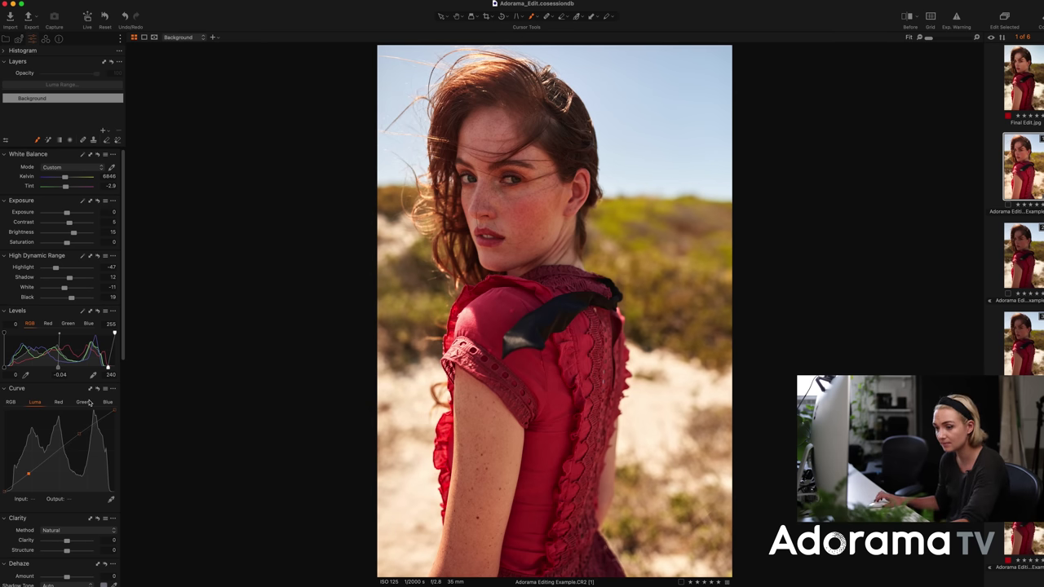
# - Try Dehaze amounts of 53 and -56 on the portrait and reset the amount to 0
pyautogui.scroll(-4, 91, 400)
pyautogui.scroll(-1, 90, 403)
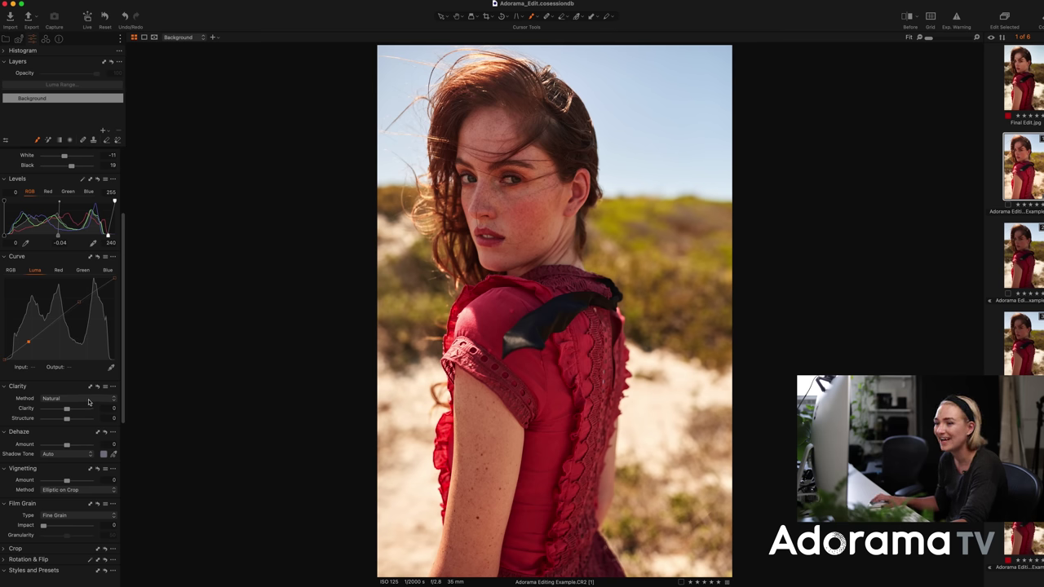
pyautogui.moveTo(67, 445); pyautogui.dragTo(79, 445)
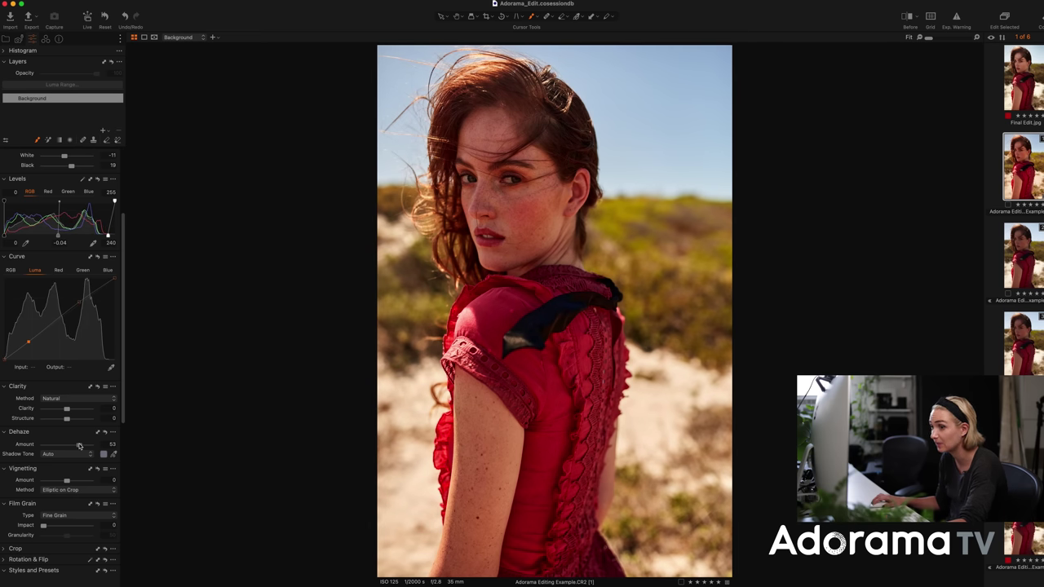
pyautogui.moveTo(79, 445); pyautogui.dragTo(54, 445)
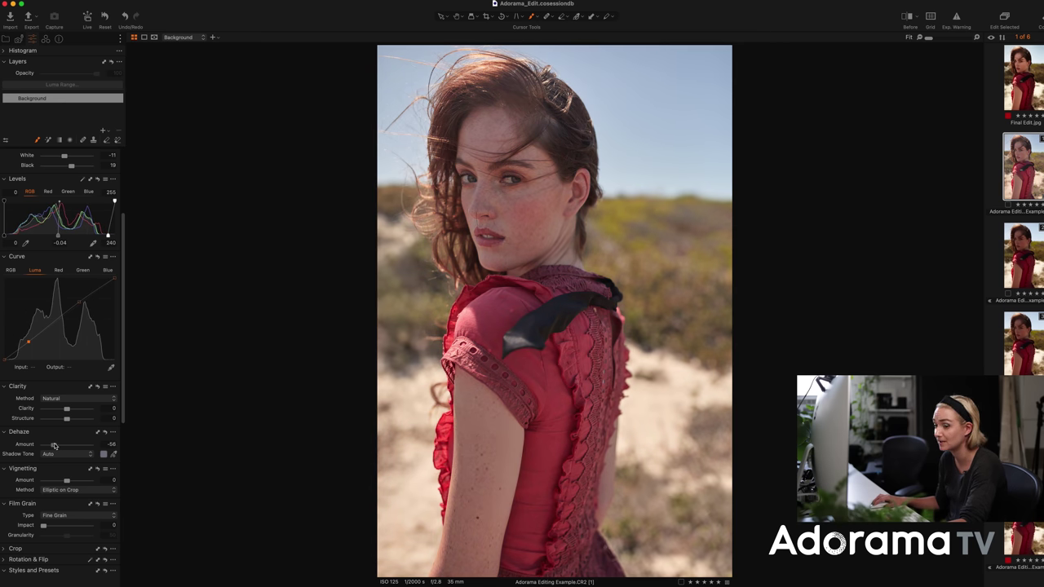
pyautogui.doubleClick(54, 445)
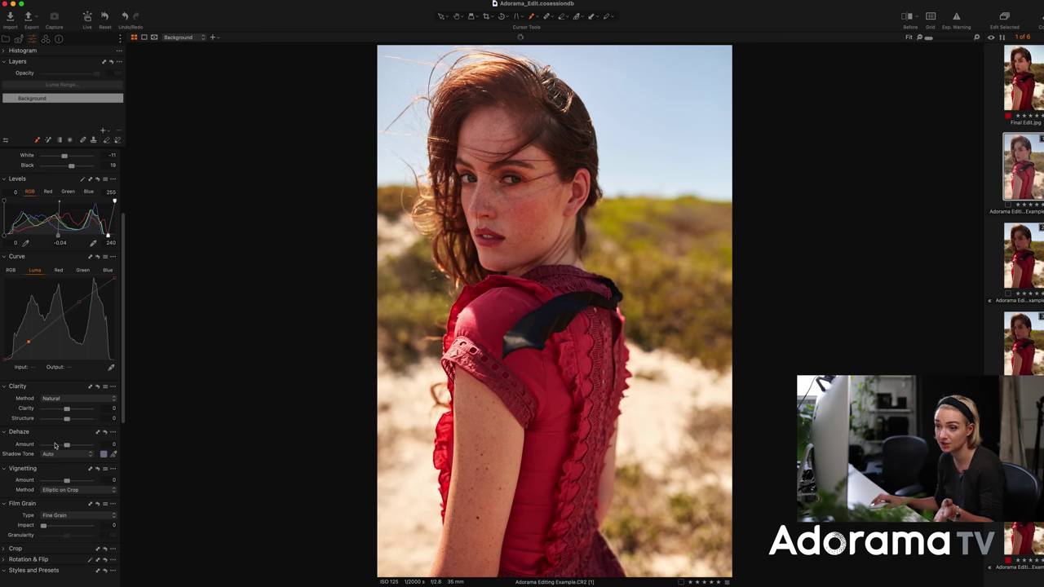
# - Apply a very slight positive vignetting amount of 0.05 to the portrait
pyautogui.moveTo(66, 480); pyautogui.dragTo(67, 482)
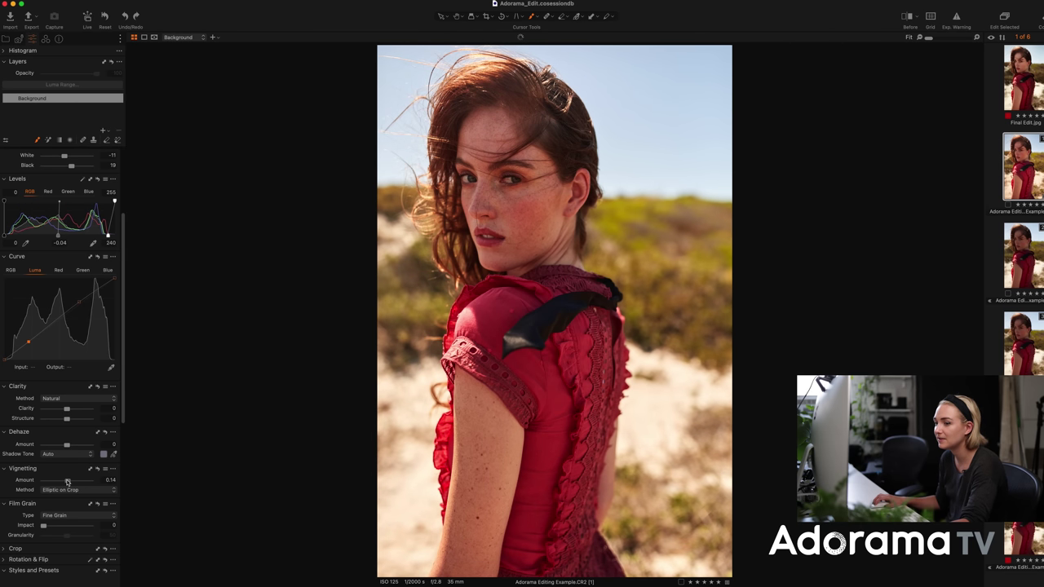
pyautogui.moveTo(67, 481); pyautogui.dragTo(66, 481)
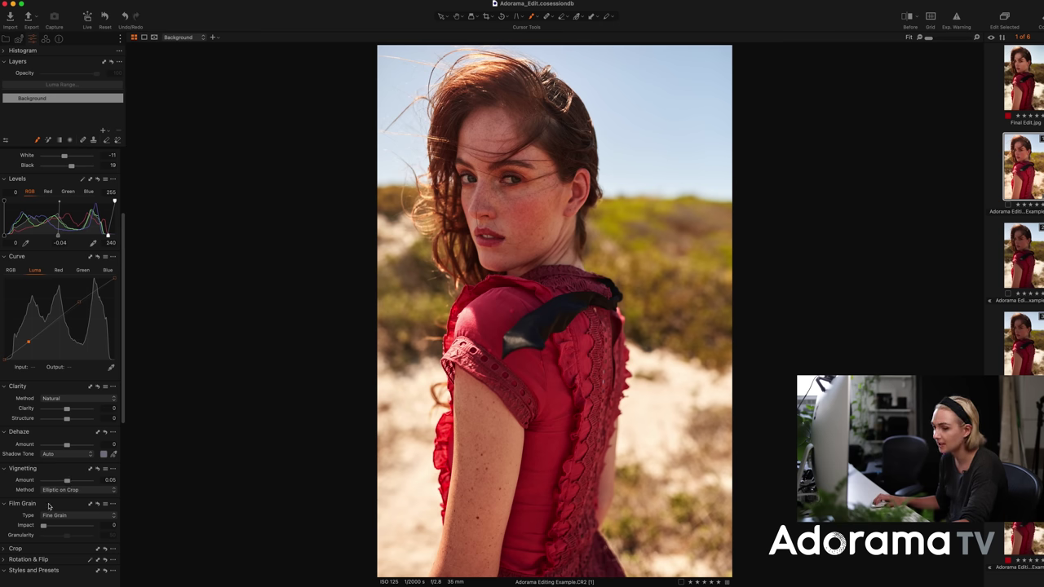
pyautogui.scroll(-6, 51, 505)
pyautogui.click(57, 506)
pyautogui.scroll(10, 57, 408)
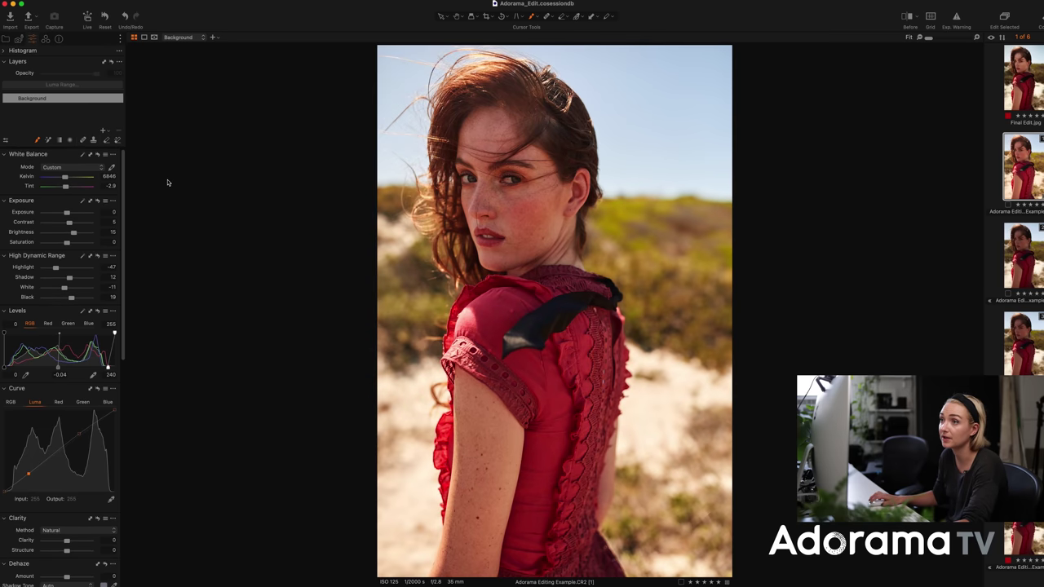
# - Add a new filled adjustment layer above the background and bring up its color adjustment tools
pyautogui.click(102, 130)
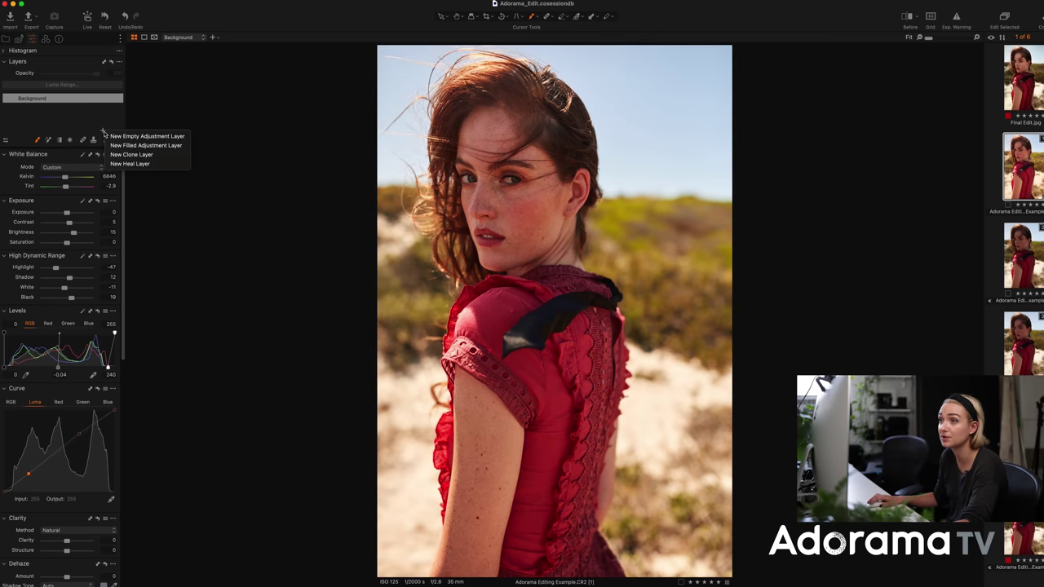
pyautogui.click(129, 145)
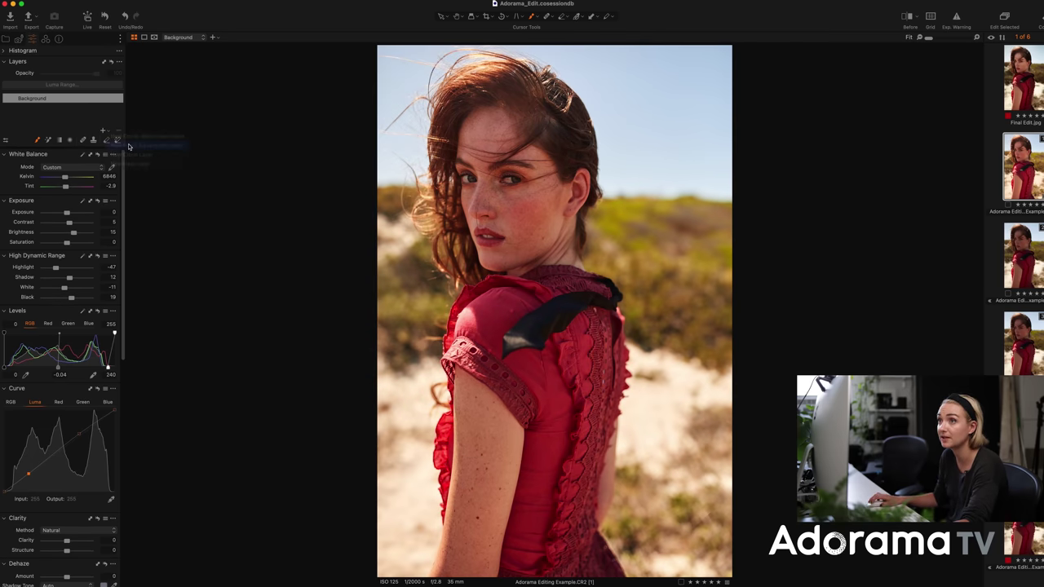
pyautogui.click(46, 40)
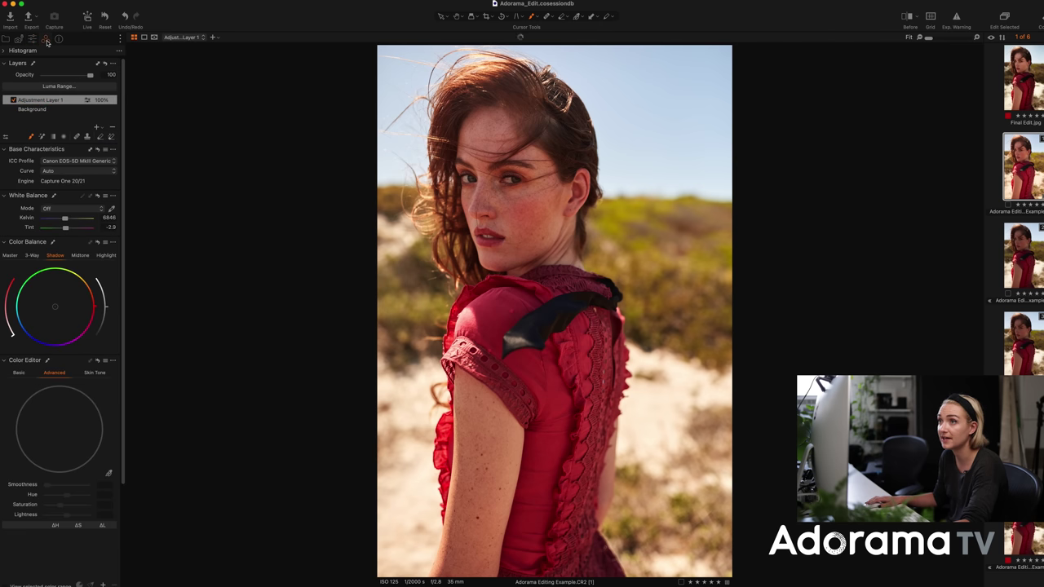
# - Tint the layer's master color balance toward yellow-orange and reduce the tint's saturation to a very subtle amount
pyautogui.click(12, 255)
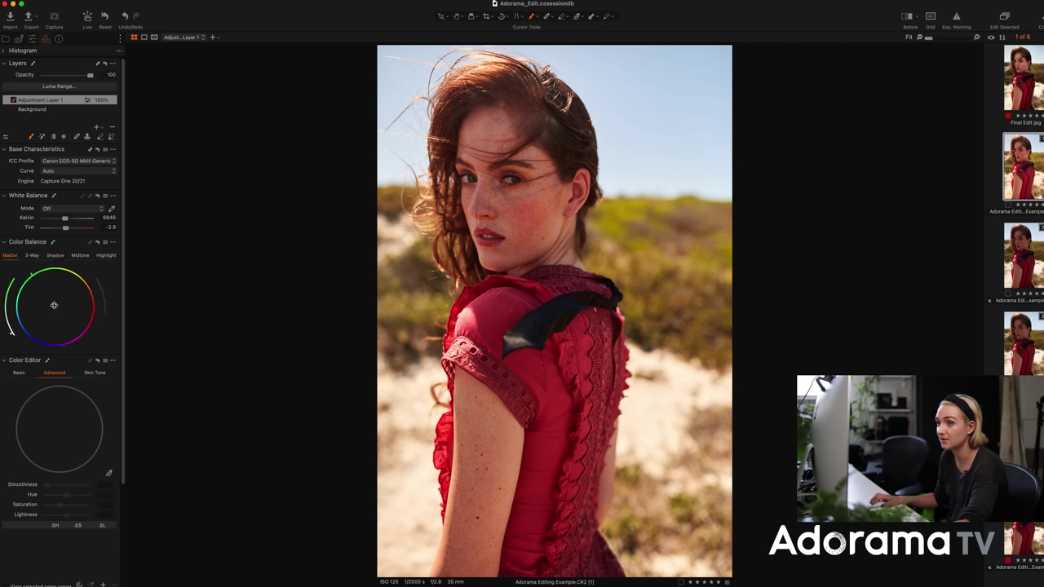
pyautogui.moveTo(57, 318); pyautogui.dragTo(118, 241)
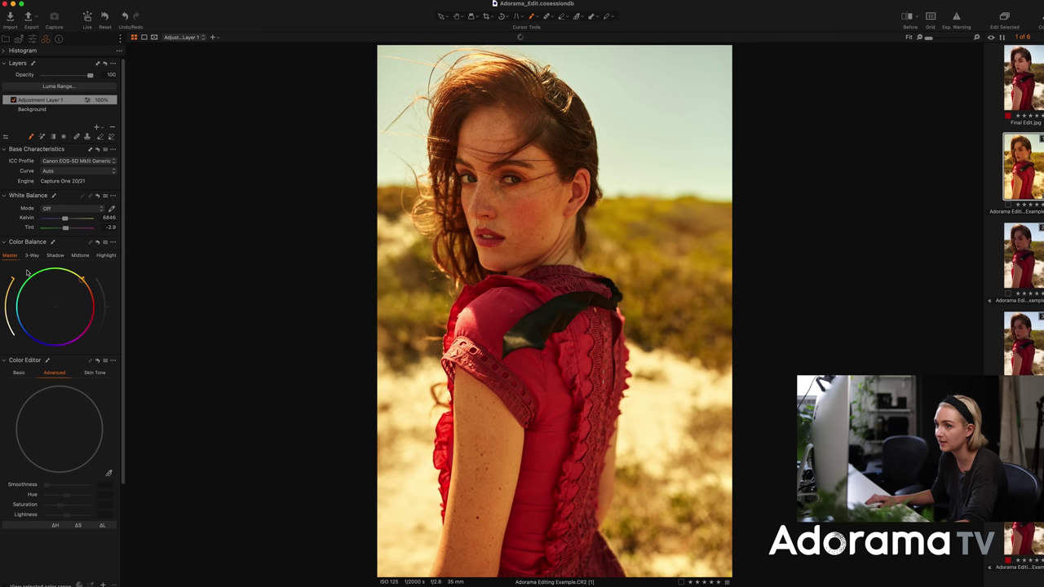
pyautogui.moveTo(12, 278); pyautogui.dragTo(4, 334)
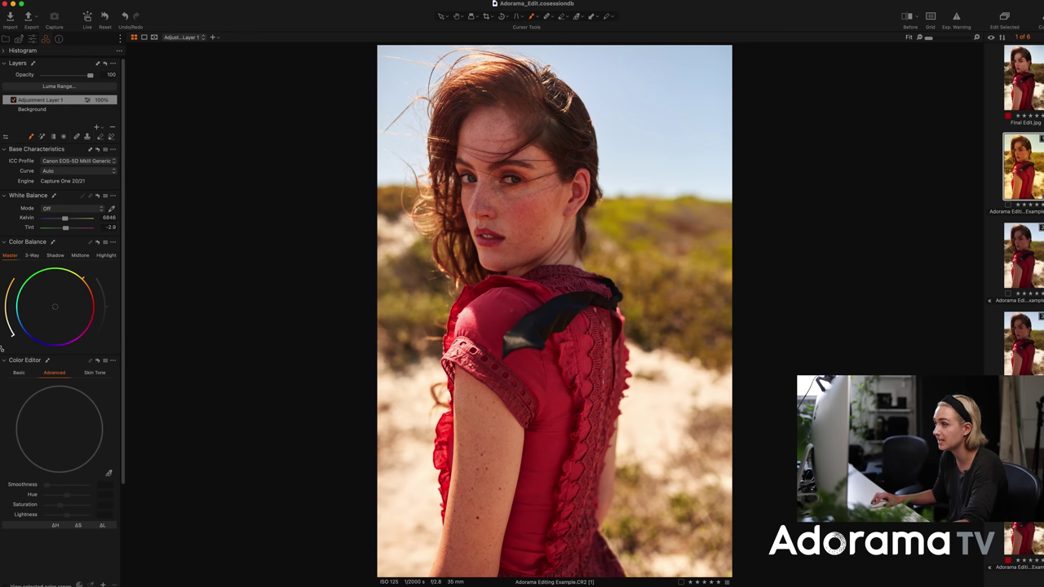
pyautogui.moveTo(10, 333); pyautogui.dragTo(9, 330)
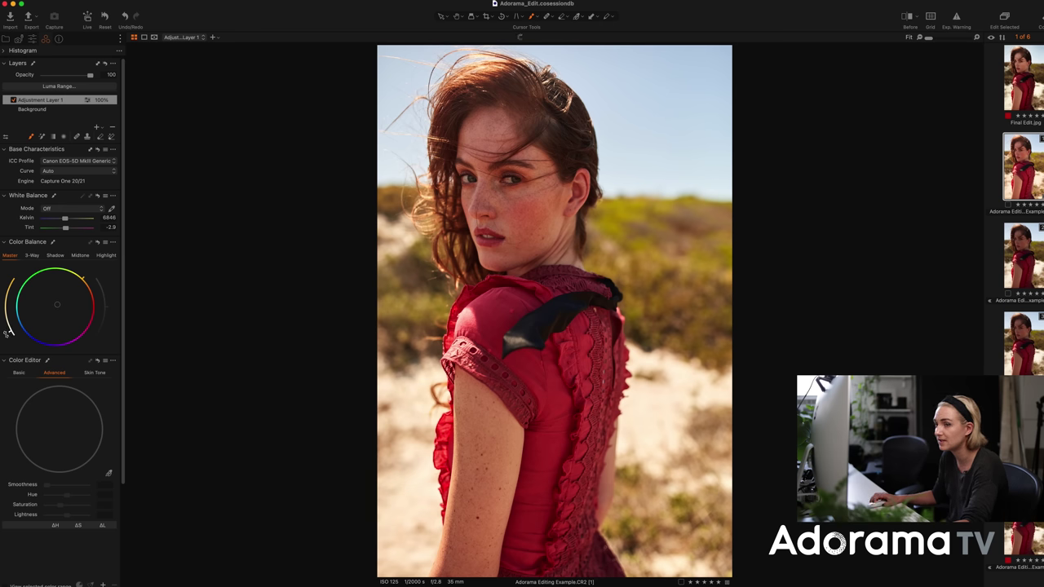
# - Tint the layer's shadow color balance toward blue and lower the tint's saturation to a faint amount
pyautogui.scroll(-1, 52, 254)
pyautogui.click(55, 251)
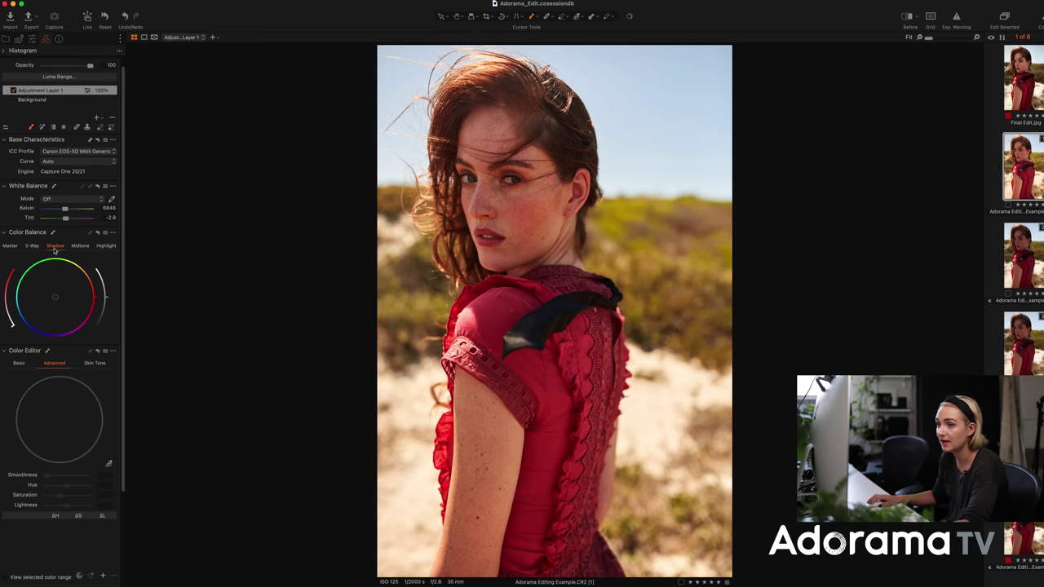
pyautogui.moveTo(55, 296); pyautogui.dragTo(34, 330)
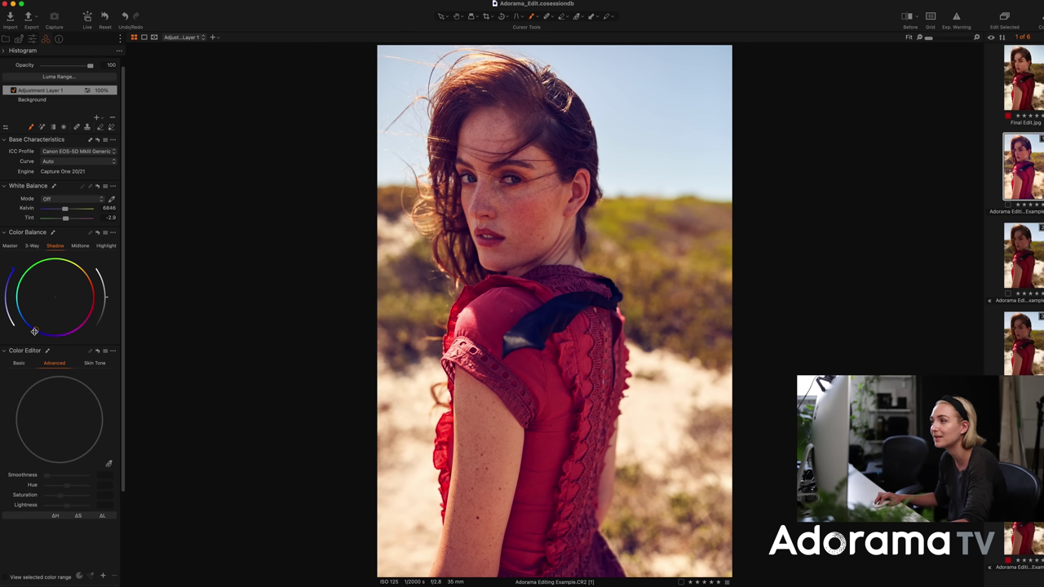
pyautogui.moveTo(33, 332); pyautogui.dragTo(30, 333)
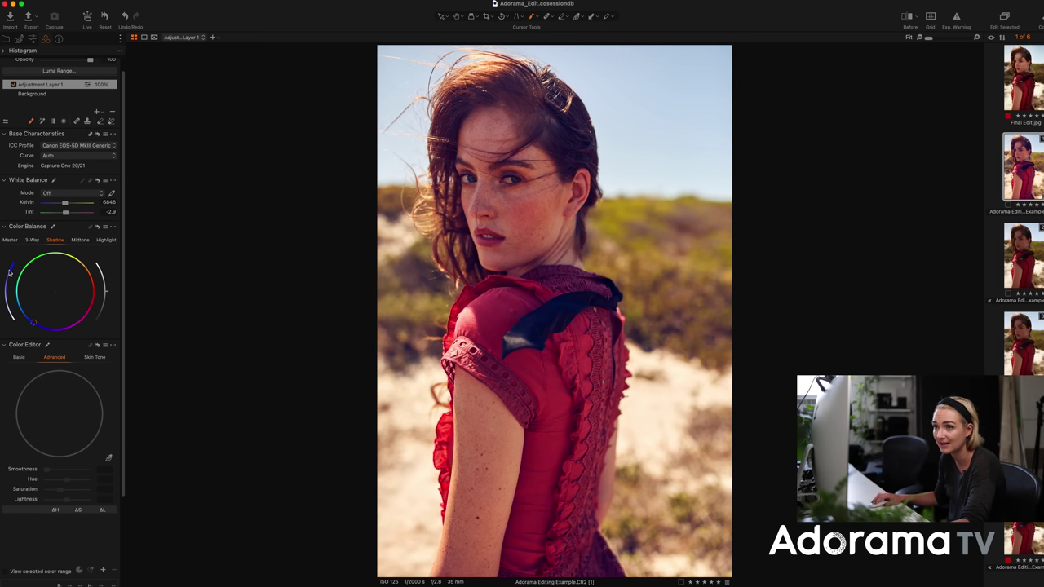
pyautogui.scroll(-1, 11, 271)
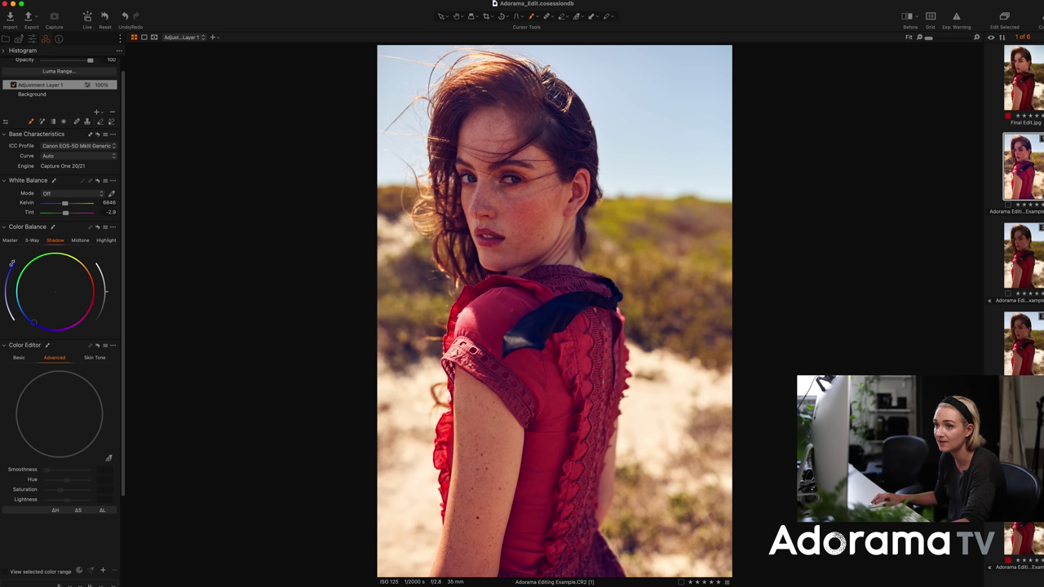
pyautogui.moveTo(10, 269); pyautogui.dragTo(10, 317)
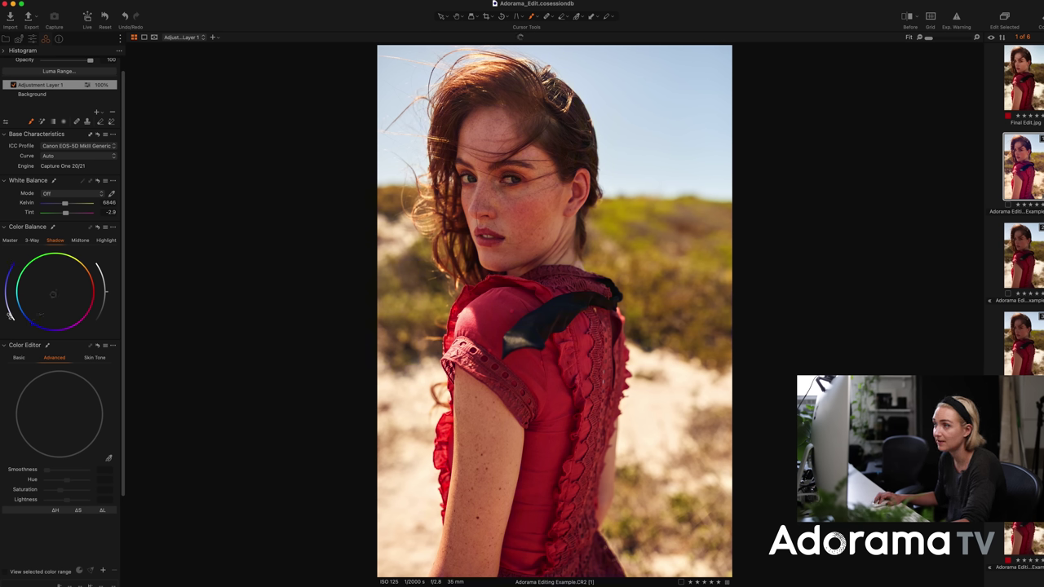
pyautogui.moveTo(10, 316); pyautogui.dragTo(10, 317)
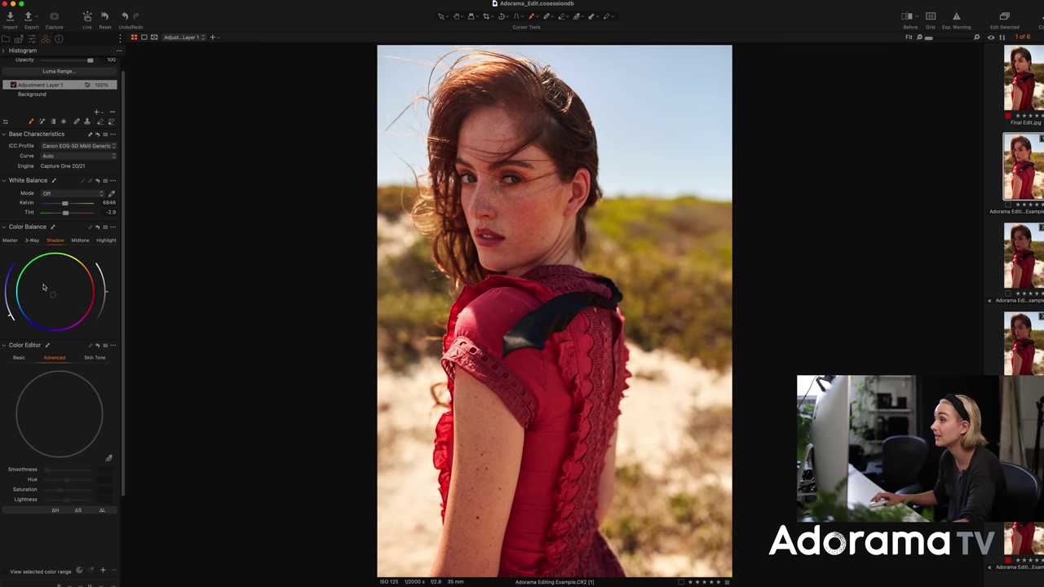
# - Tint the midtone color balance strongly toward orange-red and fine-tune the midtones' lightness to slightly above neutral
pyautogui.click(77, 240)
pyautogui.moveTo(54, 293); pyautogui.dragTo(91, 276)
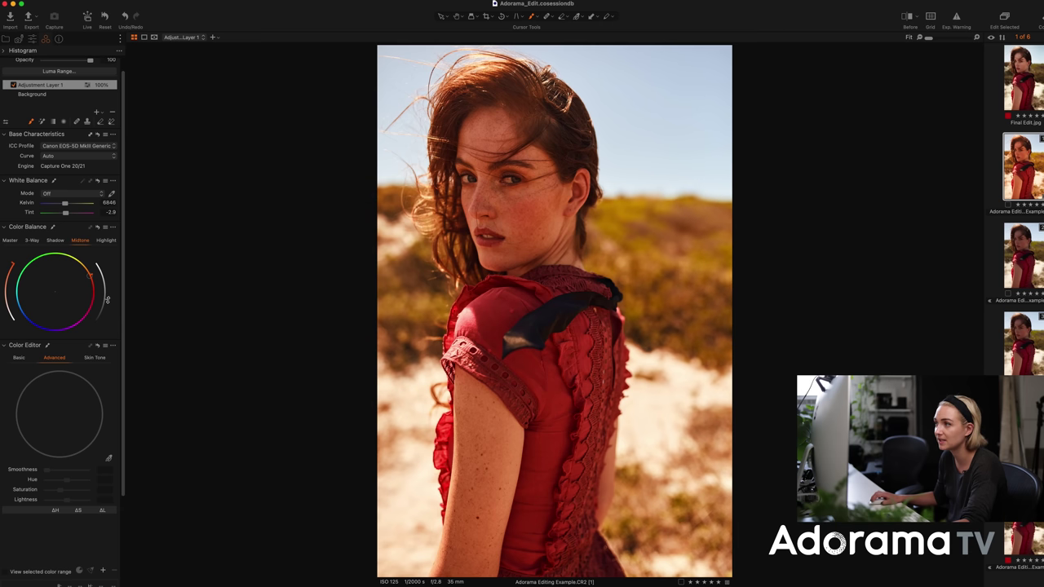
pyautogui.moveTo(107, 300); pyautogui.dragTo(107, 312)
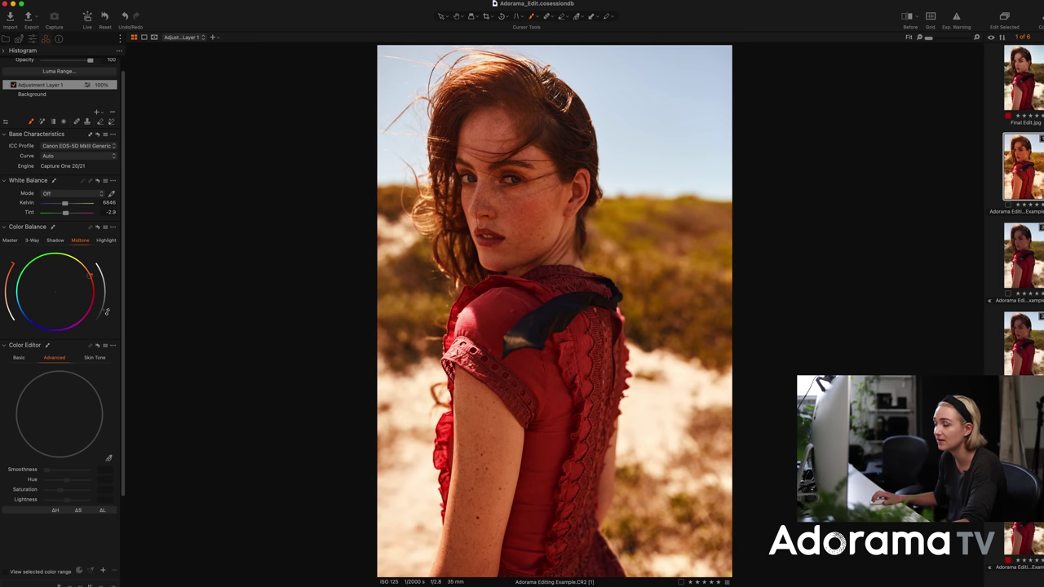
pyautogui.moveTo(106, 311); pyautogui.dragTo(123, 285)
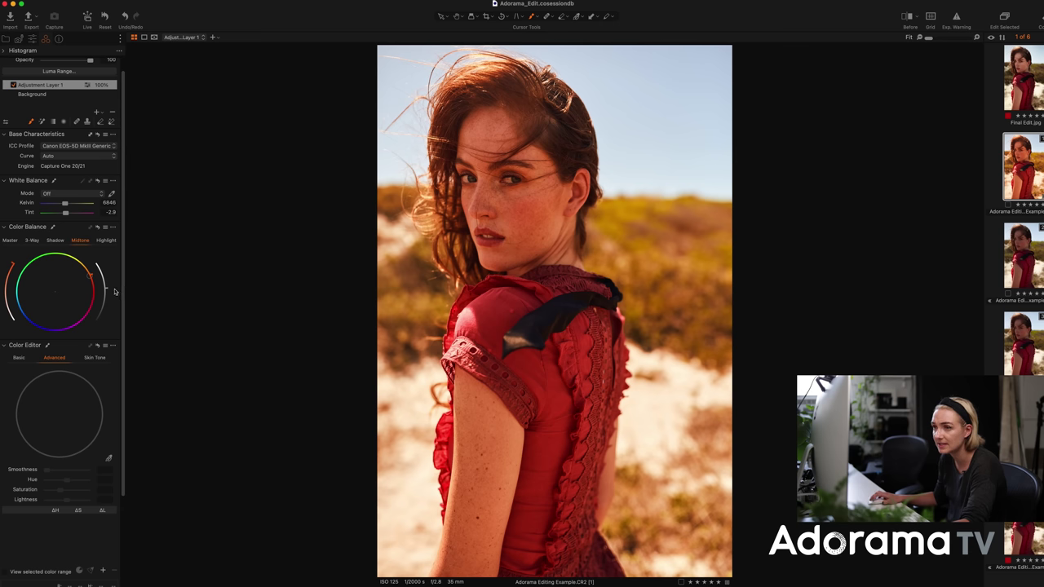
# - Tint the highlight color balance toward yellow and reduce the tint's saturation to a very faint amount
pyautogui.click(106, 243)
pyautogui.moveTo(56, 292); pyautogui.dragTo(88, 245)
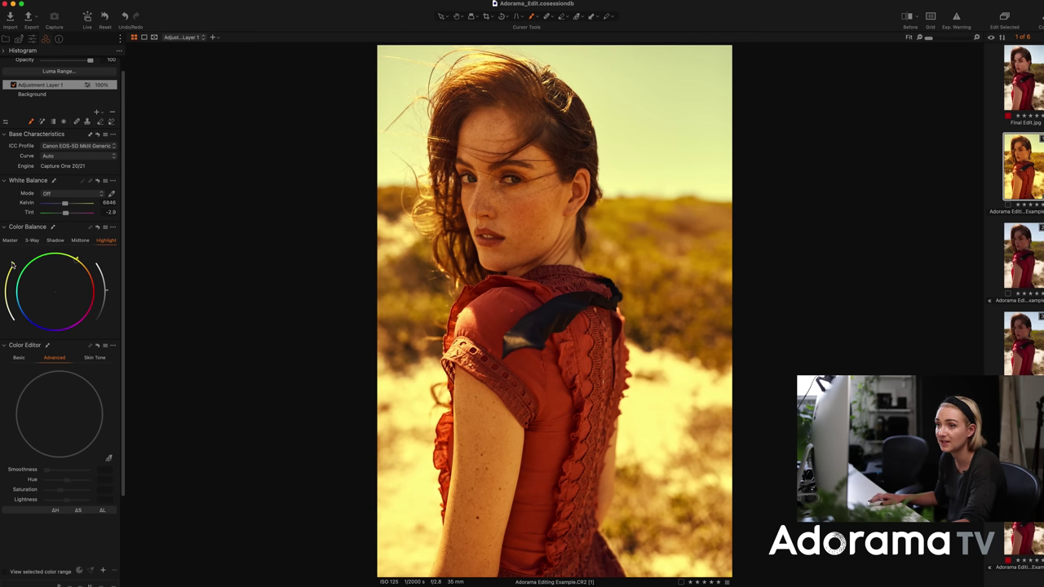
pyautogui.click(10, 320)
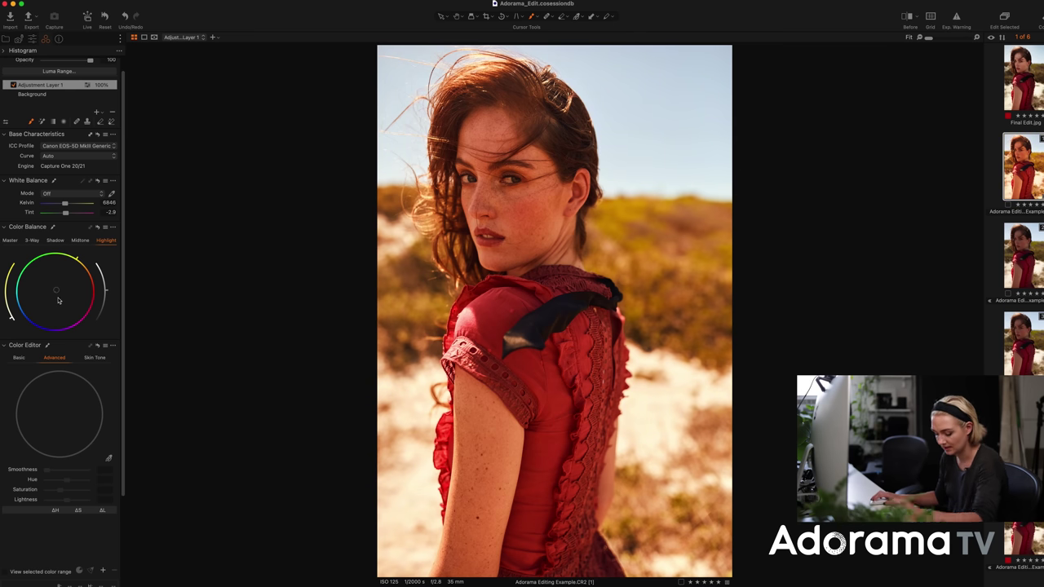
pyautogui.moveTo(11, 321); pyautogui.dragTo(16, 341)
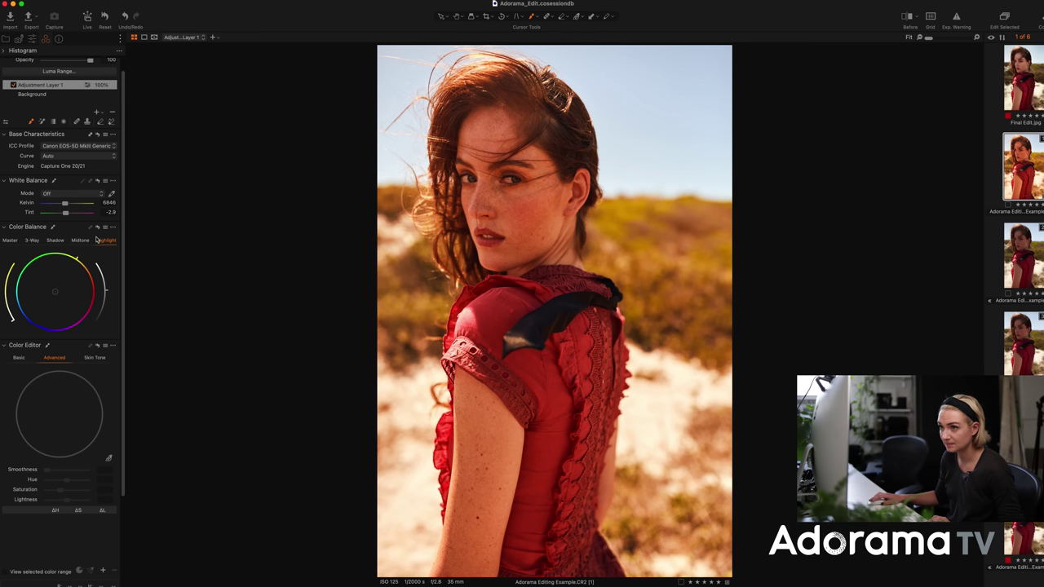
pyautogui.moveTo(55, 291)
pyautogui.mouseDown()
pyautogui.moveTo(24, 272)
pyautogui.moveTo(63, 284)
pyautogui.mouseUp()
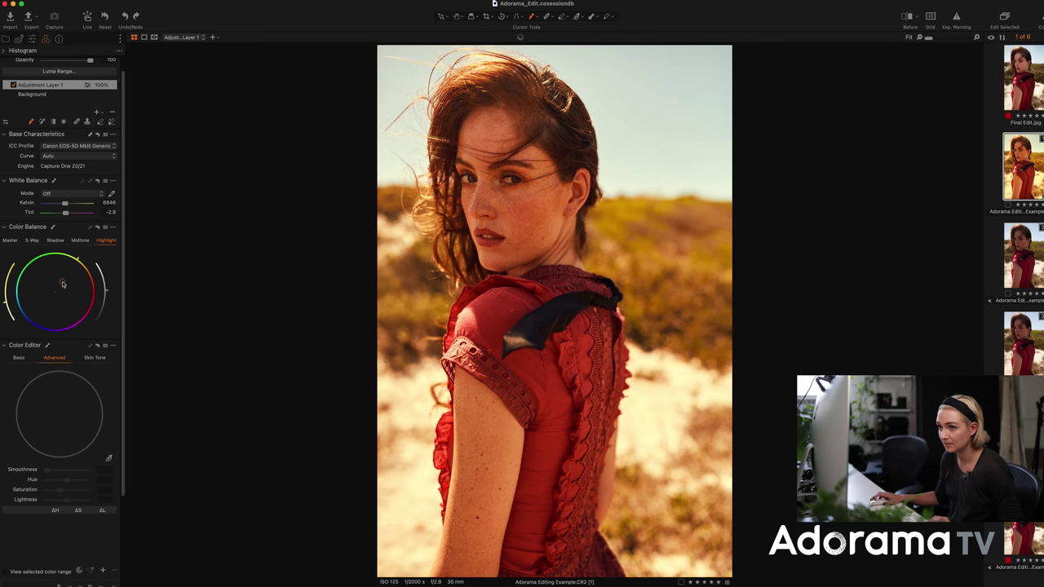
pyautogui.moveTo(63, 284); pyautogui.dragTo(73, 262)
pyautogui.moveTo(7, 313)
pyautogui.mouseDown()
pyautogui.moveTo(7, 271)
pyautogui.moveTo(8, 326)
pyautogui.mouseUp()
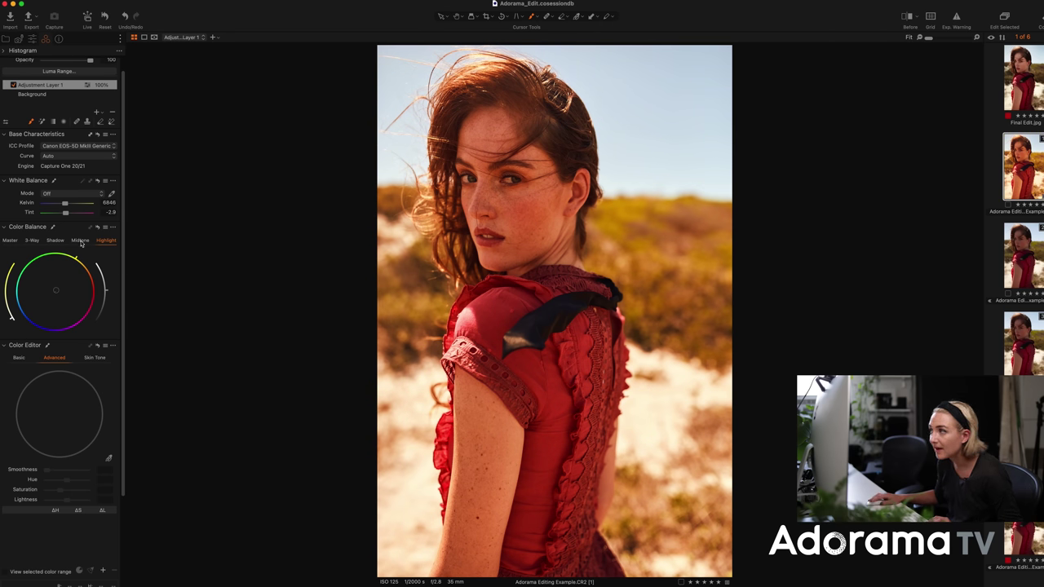
# - Lower the midtone tint's saturation to a faint amount and compare the portrait with and without the color balance
pyautogui.click(81, 242)
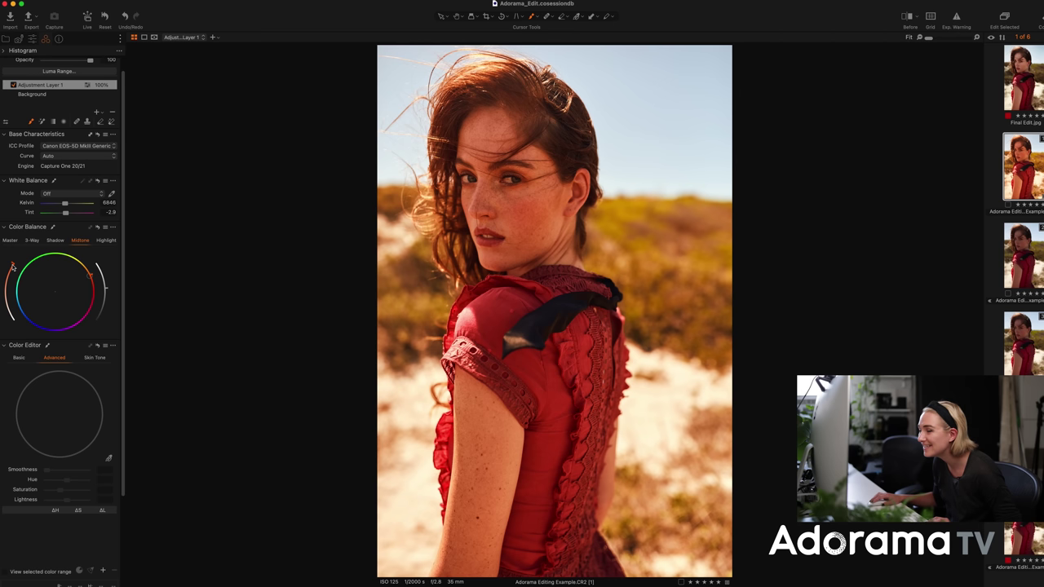
pyautogui.moveTo(13, 265); pyautogui.dragTo(10, 320)
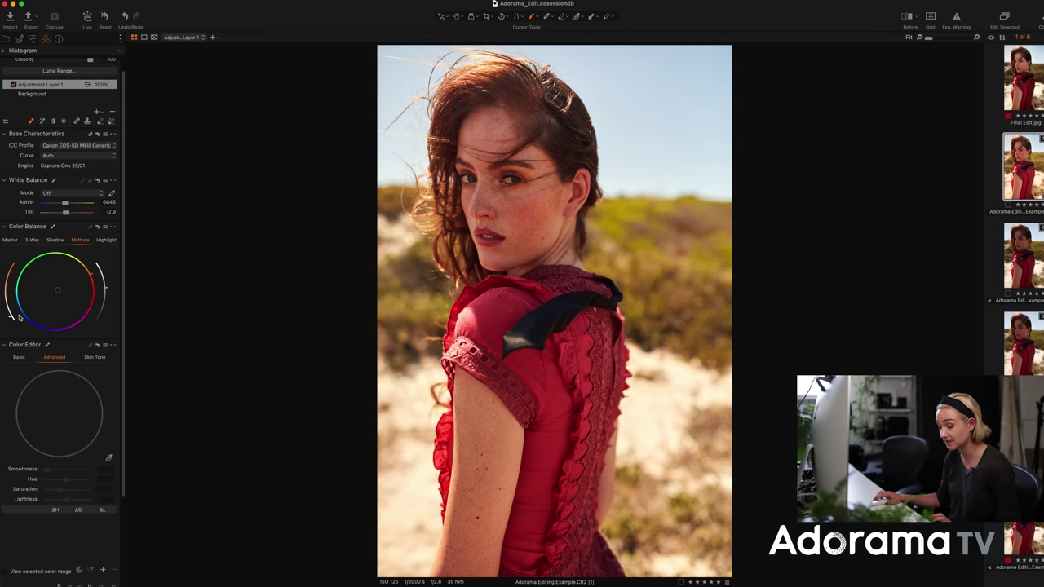
pyautogui.click(97, 227)
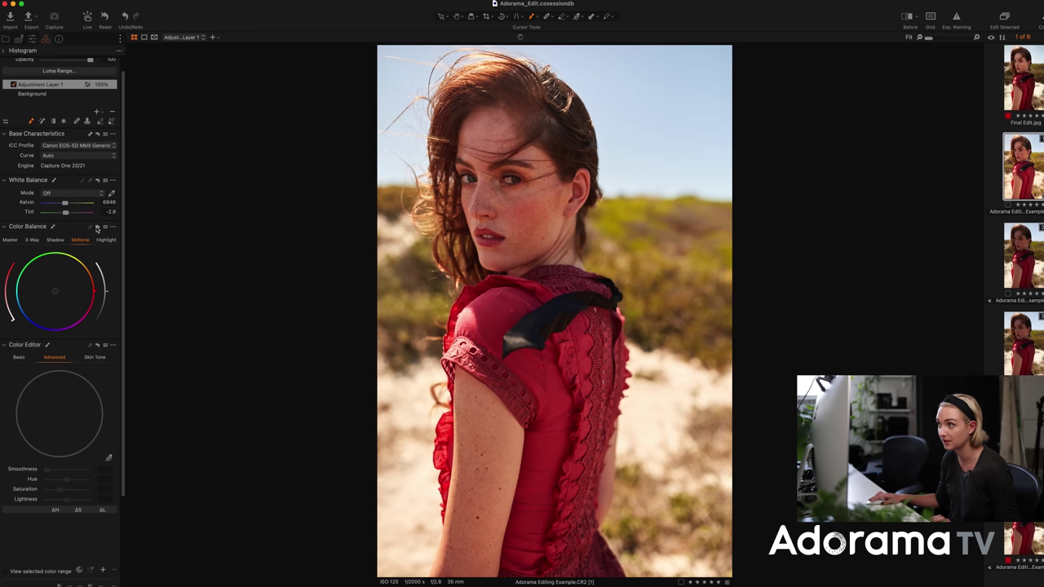
pyautogui.click(97, 228)
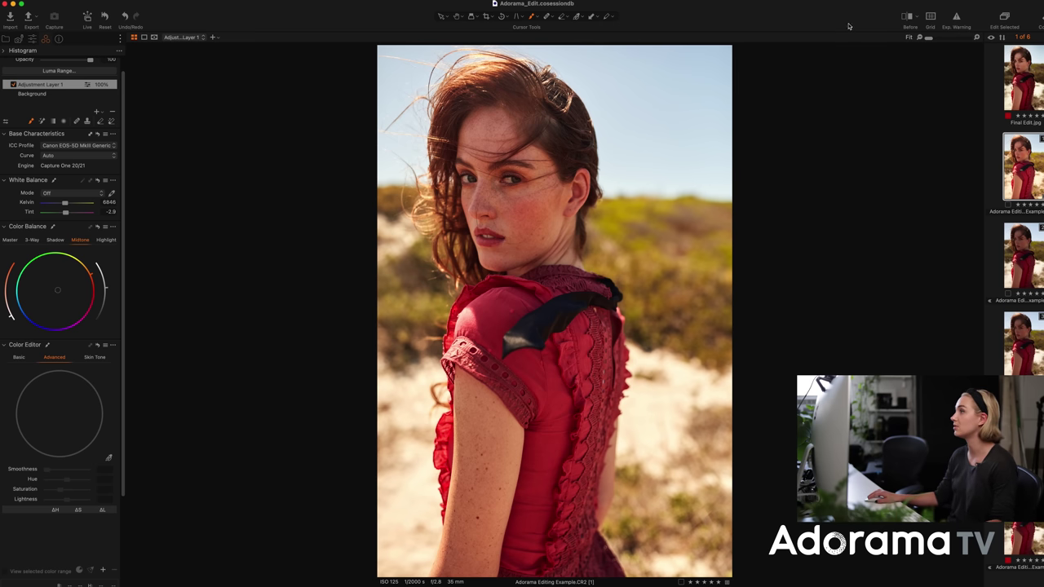
# - Compare the whole edit with the original portrait using the split before/after view, and close the comparison
pyautogui.click(907, 16)
pyautogui.moveTo(555, 311); pyautogui.dragTo(285, 289)
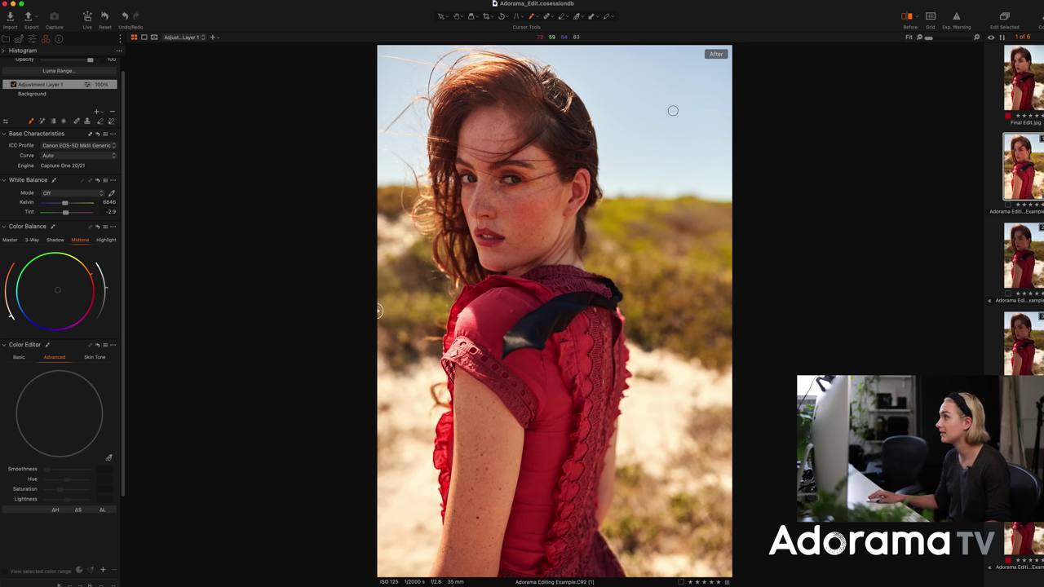
pyautogui.click(907, 16)
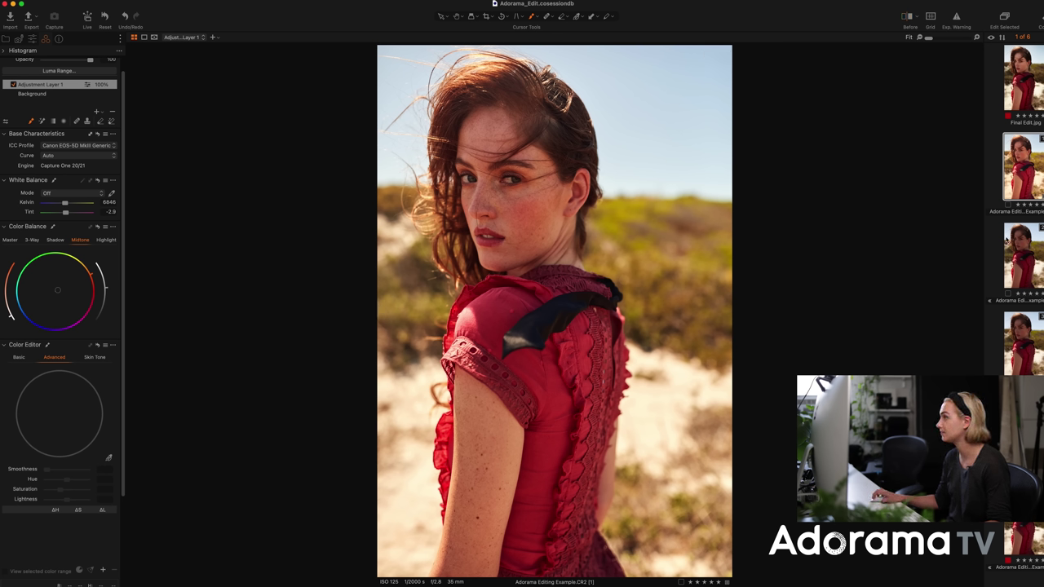
# - On the next unedited variant of the portrait, set contrast to 7, brightness to 8 and saturation to -5
pyautogui.click(1023, 243)
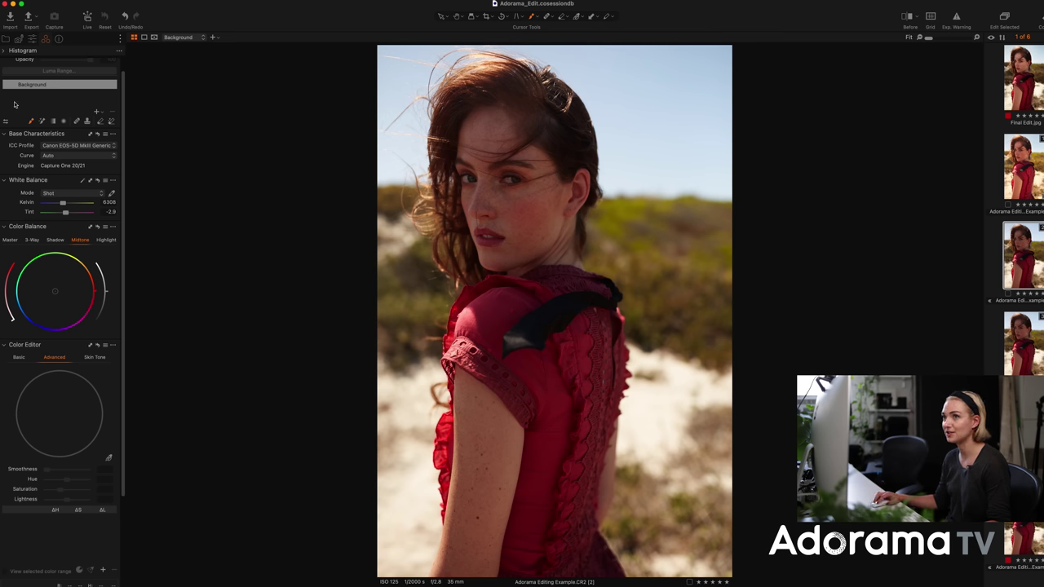
pyautogui.scroll(2, 36, 48)
pyautogui.click(32, 39)
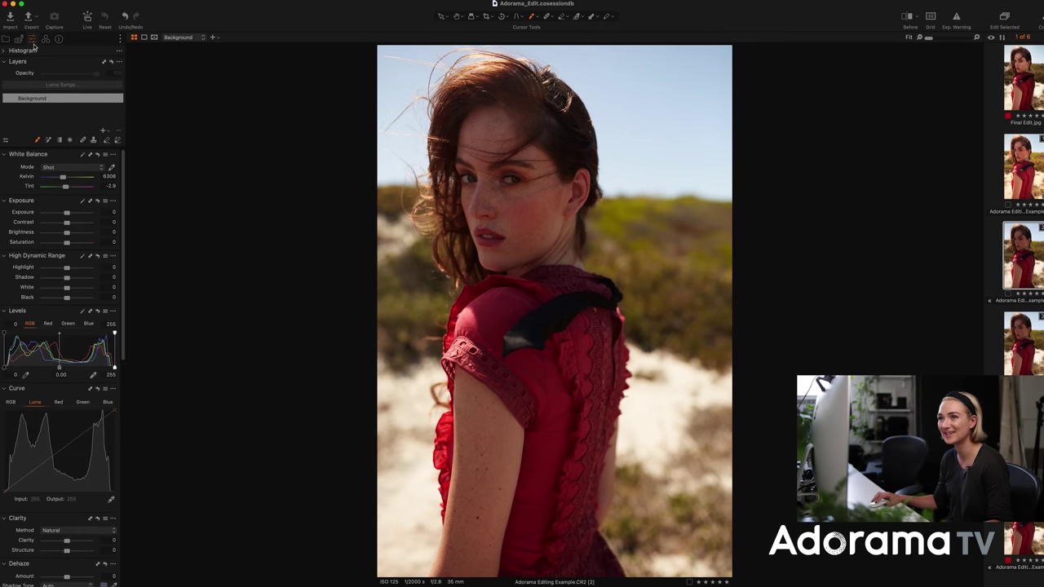
pyautogui.scroll(-1, 80, 150)
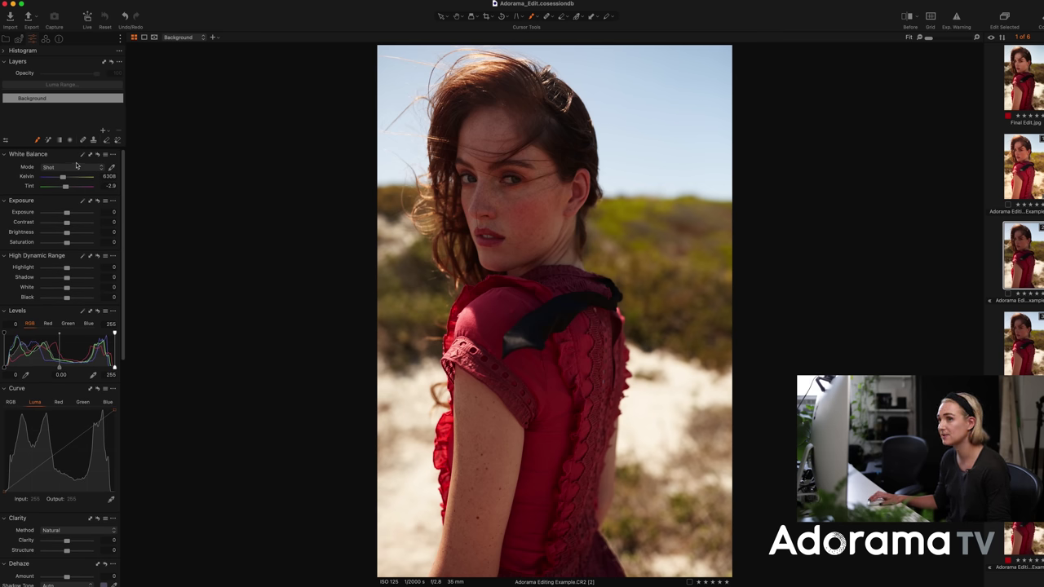
pyautogui.moveTo(67, 223); pyautogui.dragTo(70, 222)
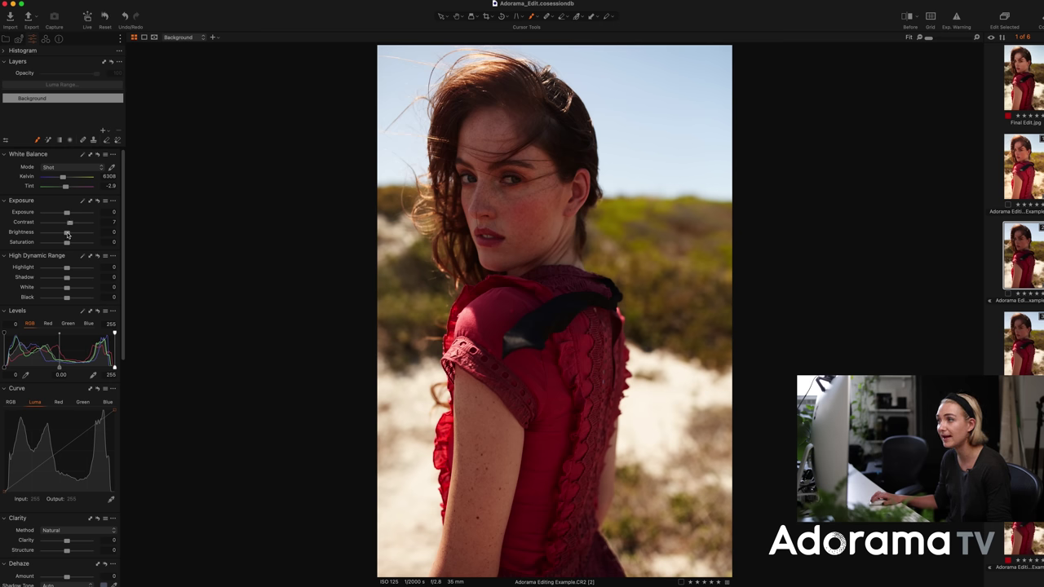
pyautogui.moveTo(67, 234); pyautogui.dragTo(72, 234)
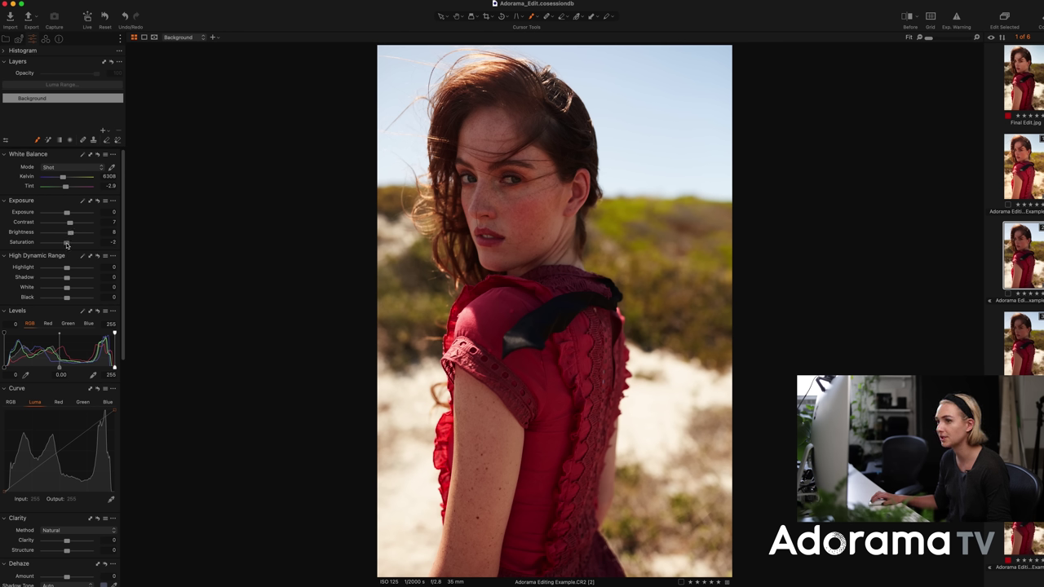
pyautogui.moveTo(67, 244); pyautogui.dragTo(66, 245)
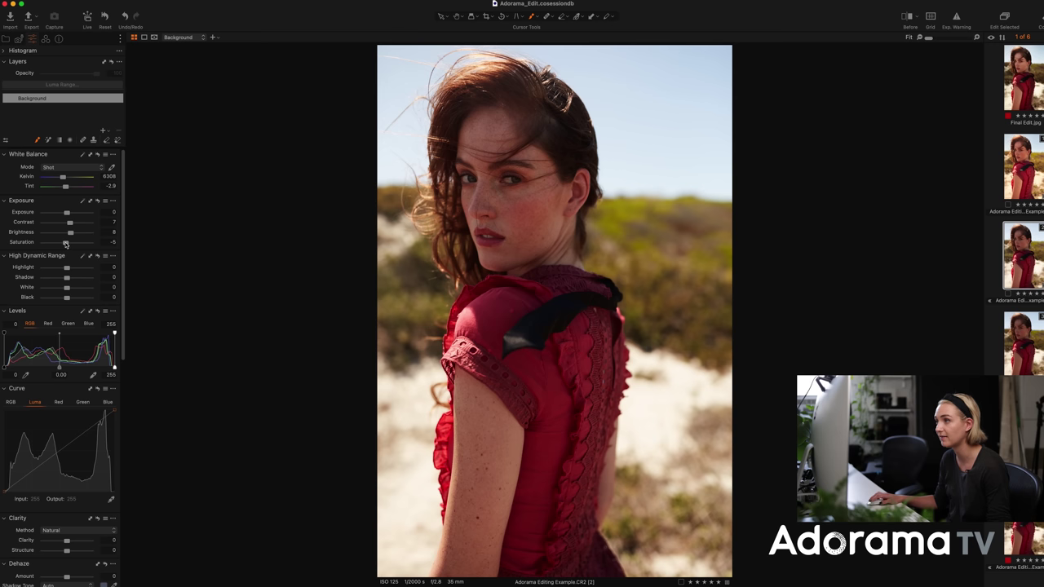
# - Set the High Dynamic Range highlight to -80, shadow to -11, white to -19 and black to -12, and raise brightness to 9
pyautogui.moveTo(67, 268)
pyautogui.mouseDown()
pyautogui.moveTo(37, 271)
pyautogui.moveTo(46, 267)
pyautogui.mouseUp()
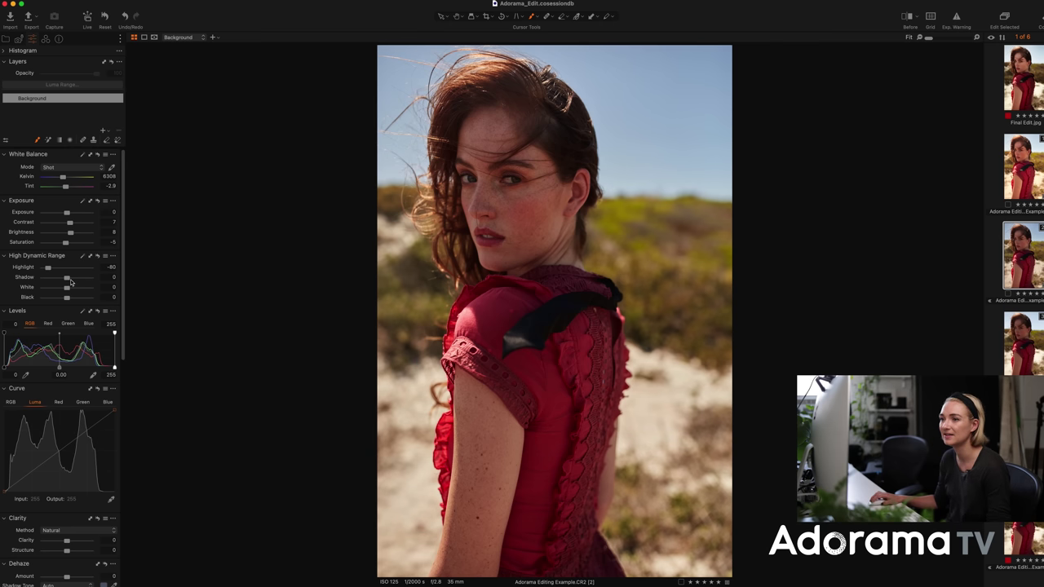
pyautogui.moveTo(67, 281); pyautogui.dragTo(63, 303)
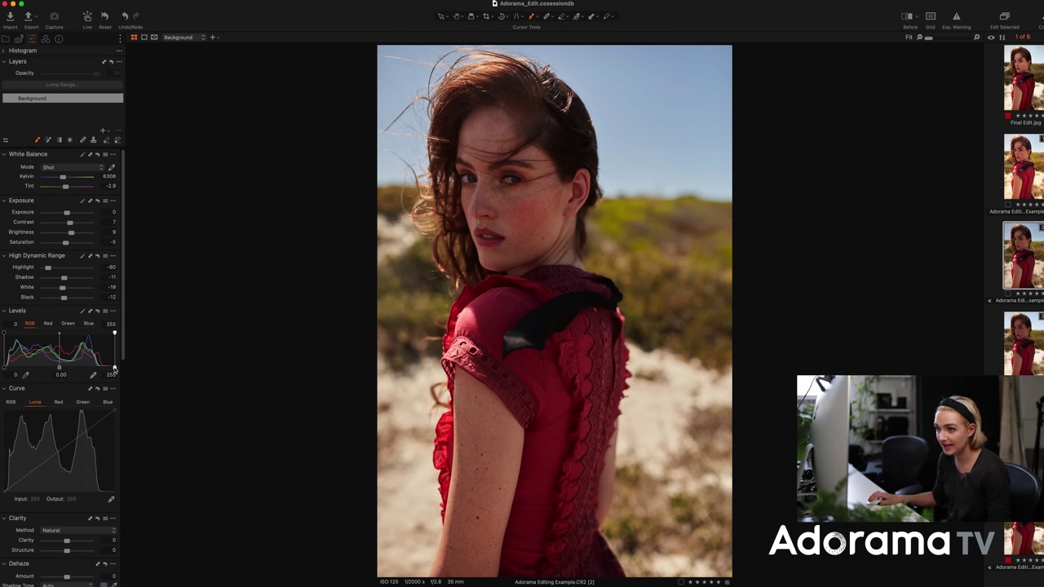
# - Adjust the RGB levels to a black point of 3, a midtone of -0.04 and a white point of 251
pyautogui.moveTo(113, 367); pyautogui.dragTo(111, 367)
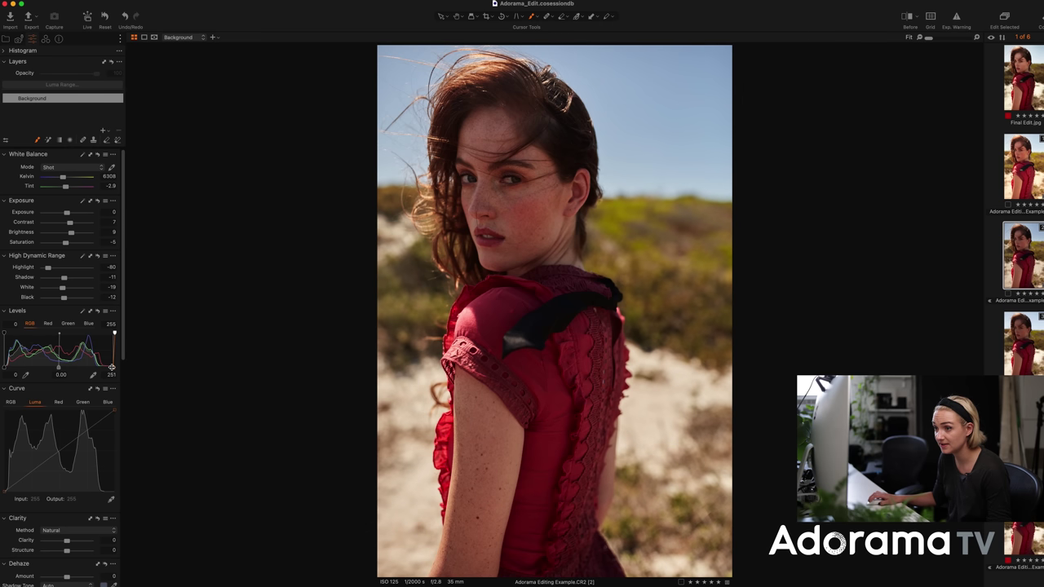
pyautogui.moveTo(62, 370); pyautogui.dragTo(61, 369)
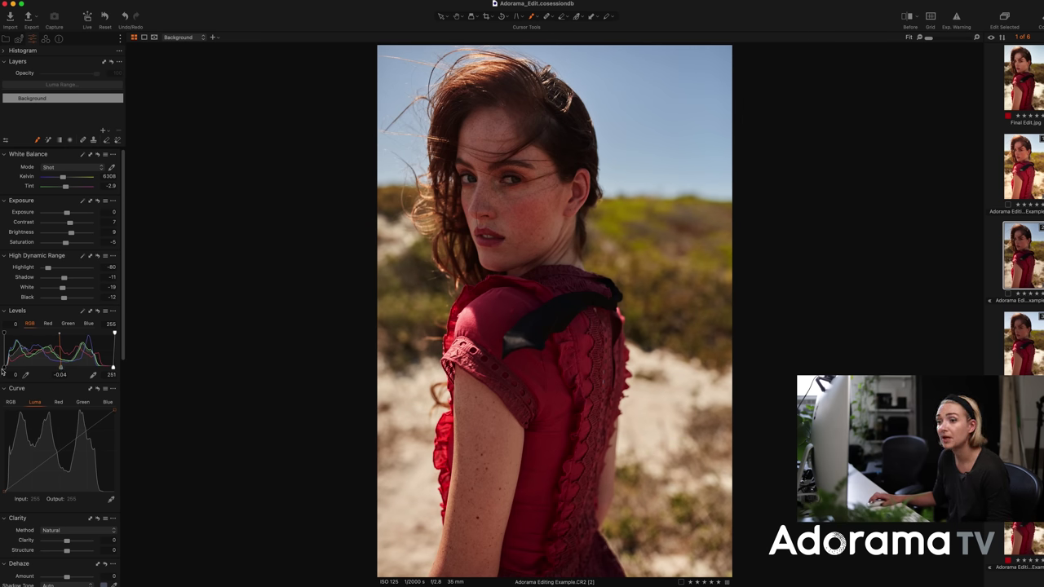
pyautogui.moveTo(3, 369); pyautogui.dragTo(5, 367)
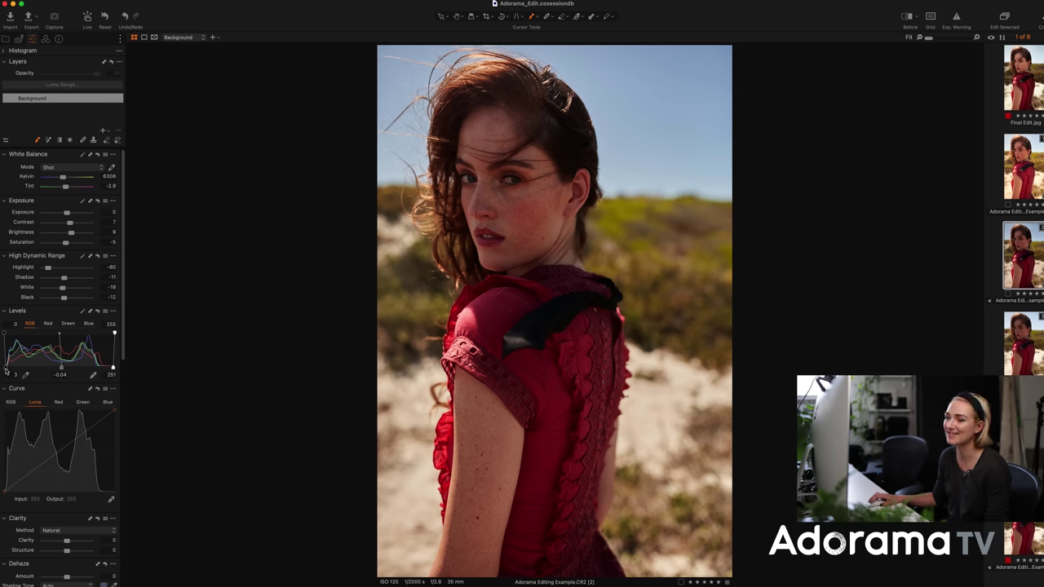
pyautogui.moveTo(6, 371); pyautogui.dragTo(9, 366)
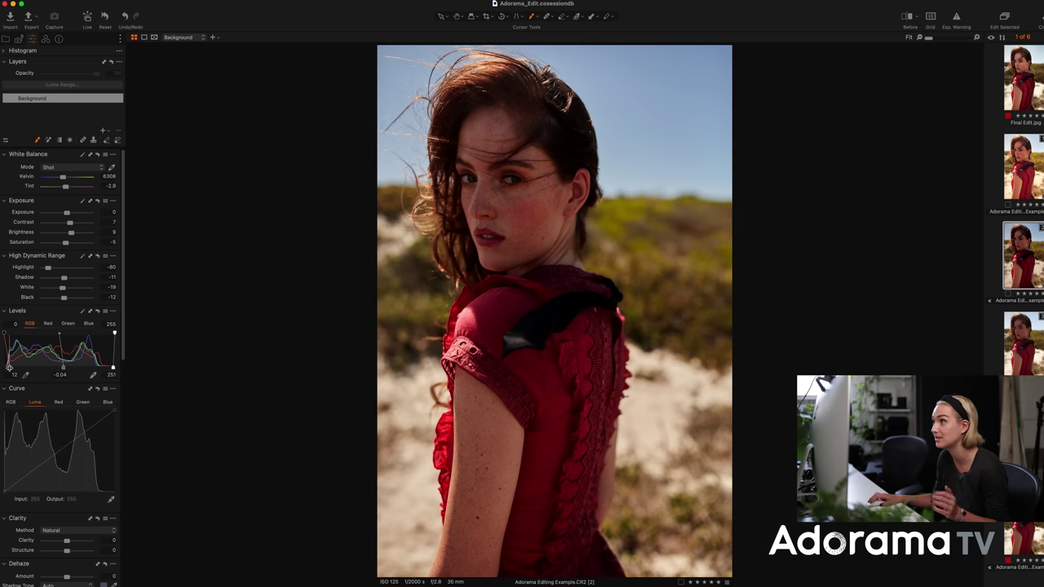
pyautogui.moveTo(9, 367); pyautogui.dragTo(5, 367)
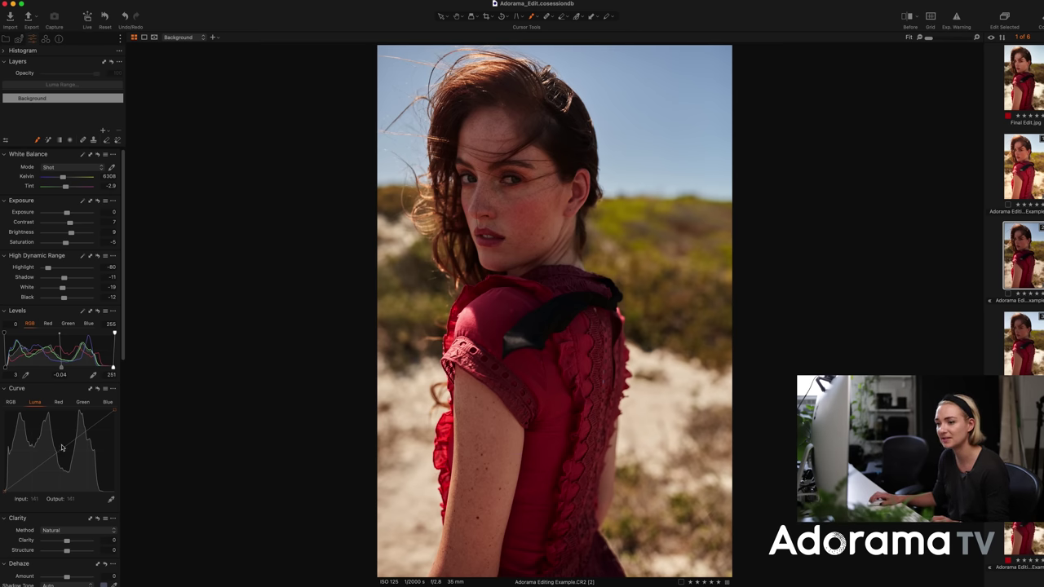
# - Add a shadow point and a highlight point to the Luma curve, lowering the highlight point to input 179, output 174
pyautogui.click(31, 471)
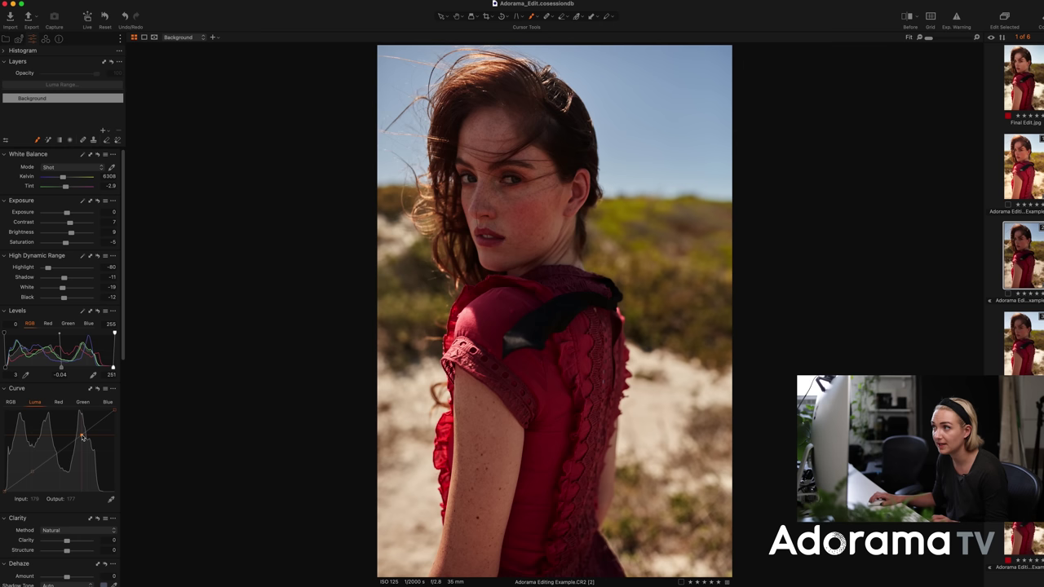
pyautogui.scroll(-5, 81, 435)
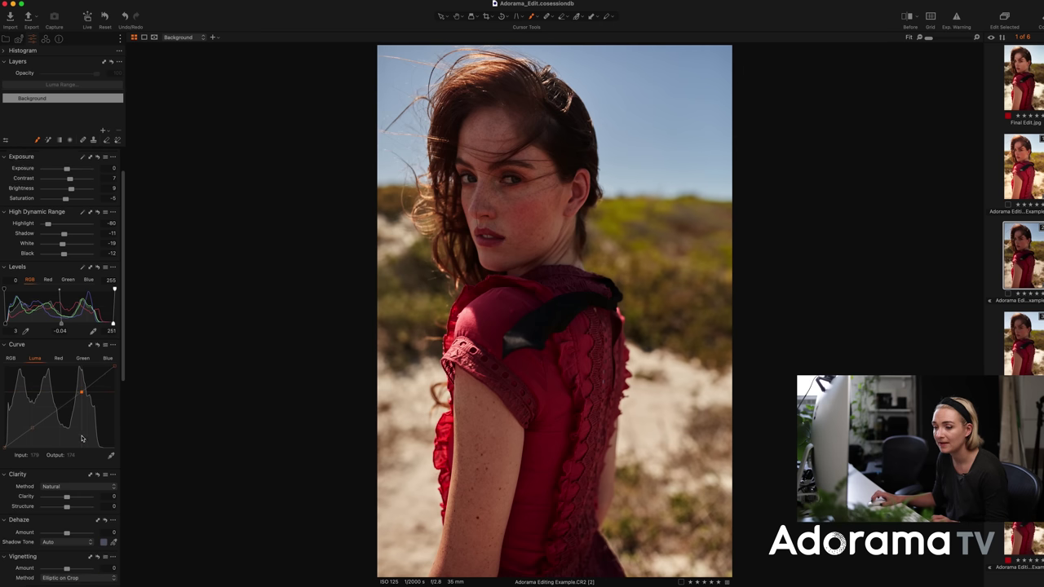
# - Set clarity and structure to 5 with the Natural method, and set the dehaze amount to 5
pyautogui.click(108, 422)
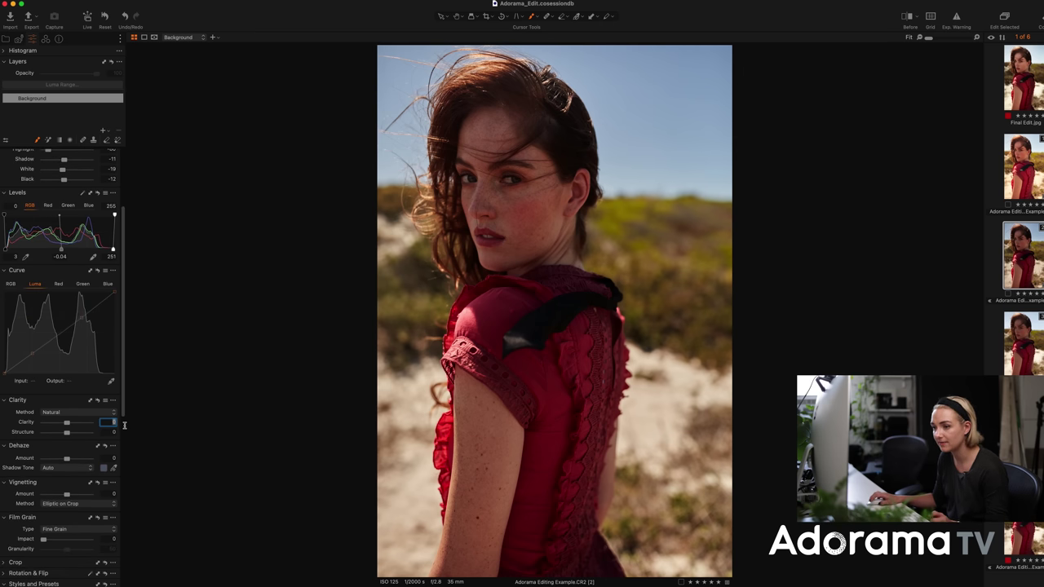
pyautogui.write('5')
pyautogui.press('Return')
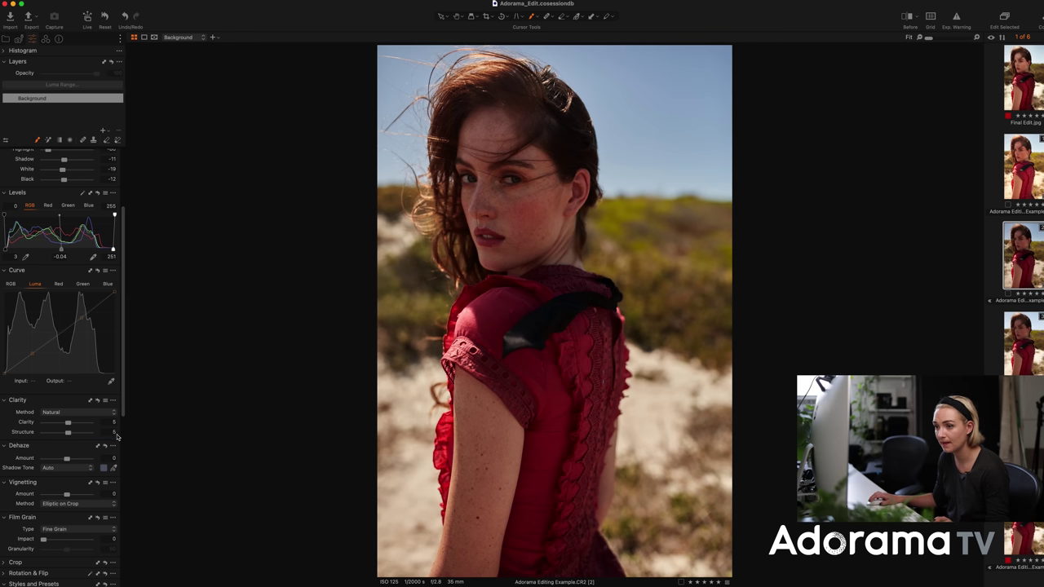
pyautogui.moveTo(67, 460); pyautogui.dragTo(70, 461)
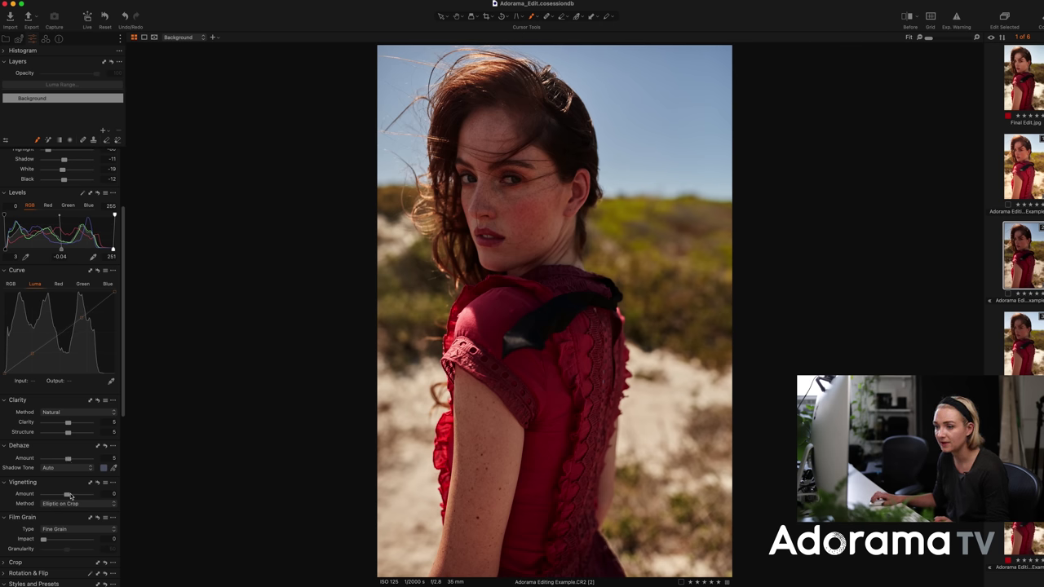
# - Darken the portrait's edges with a vignetting amount of -0.56 and add Fine Grain film grain with an impact of 20
pyautogui.moveTo(68, 495); pyautogui.dragTo(64, 494)
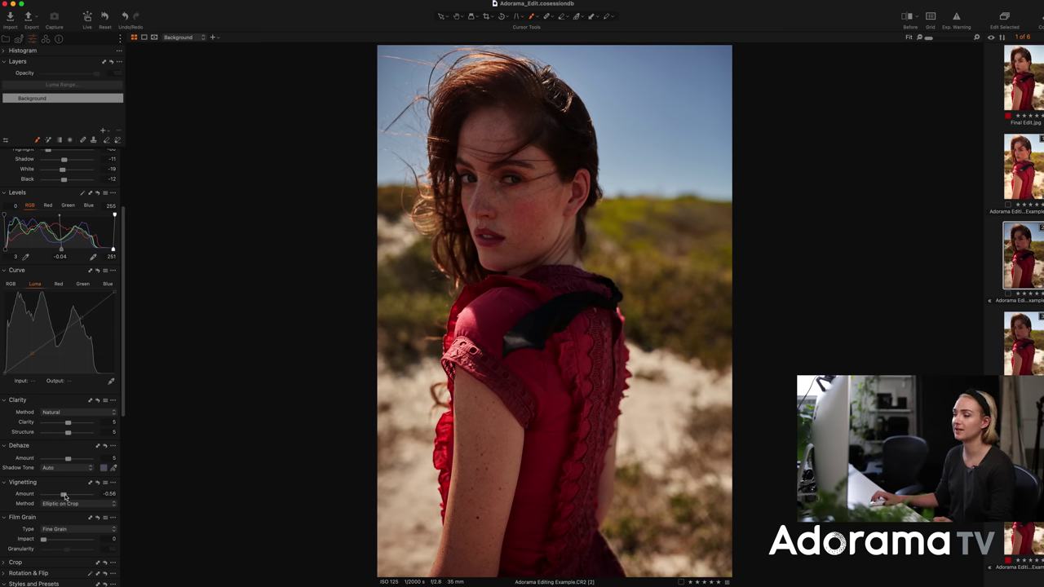
pyautogui.scroll(-3, 65, 496)
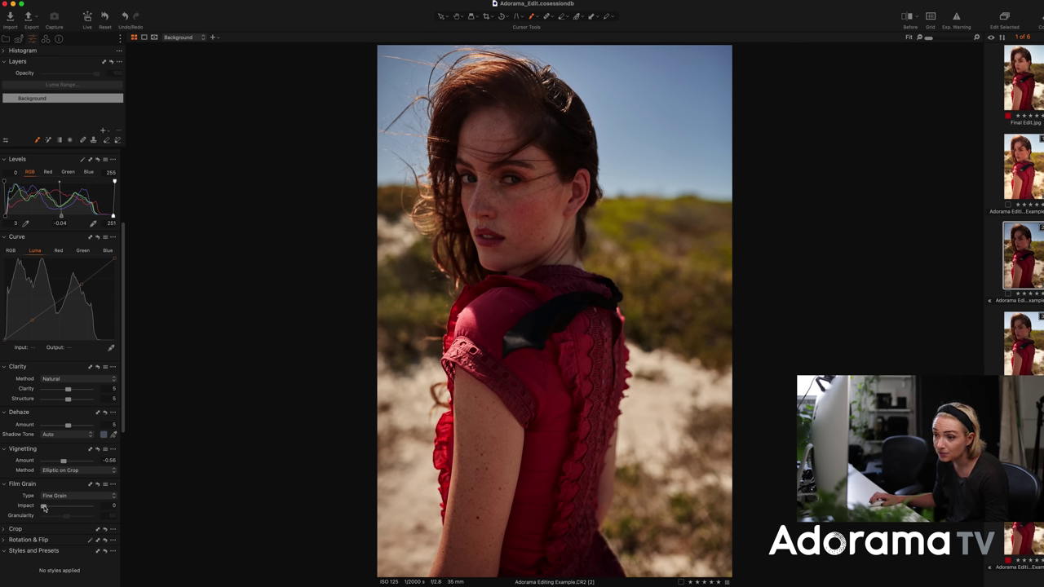
pyautogui.moveTo(44, 508); pyautogui.dragTo(54, 506)
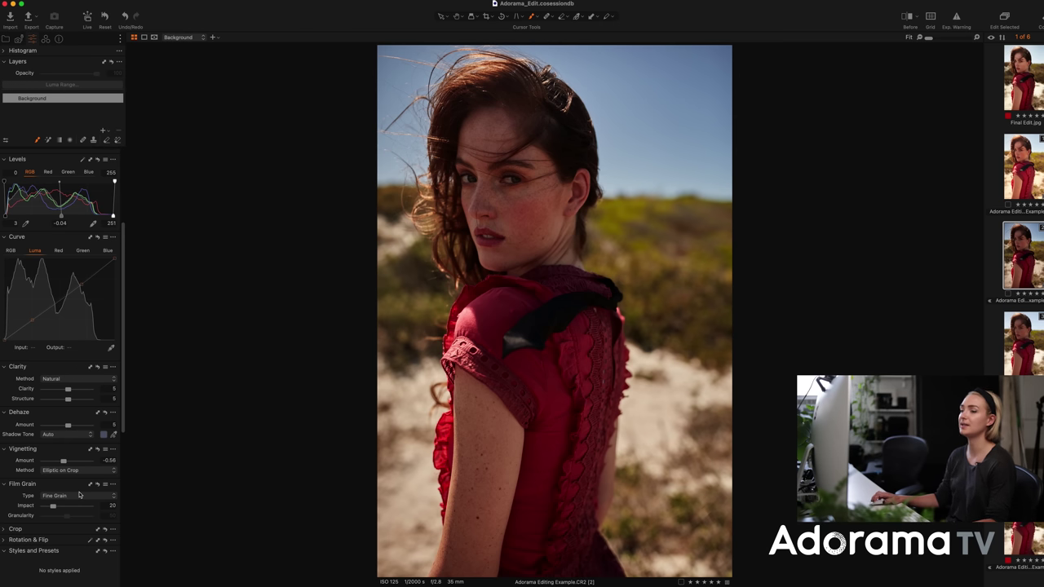
# - Add a new filled adjustment layer above the background
pyautogui.scroll(5, 36, 435)
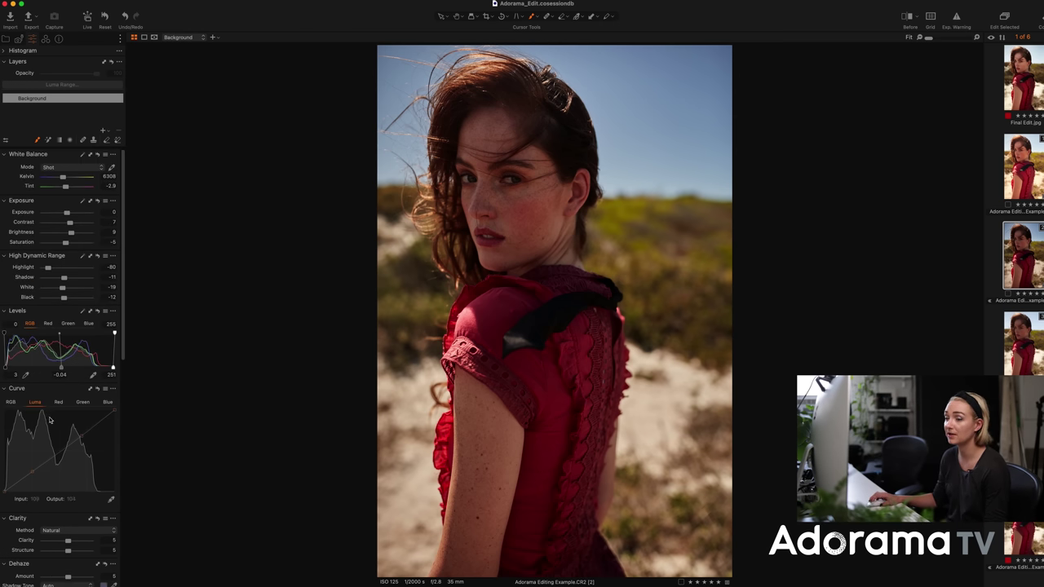
pyautogui.click(103, 131)
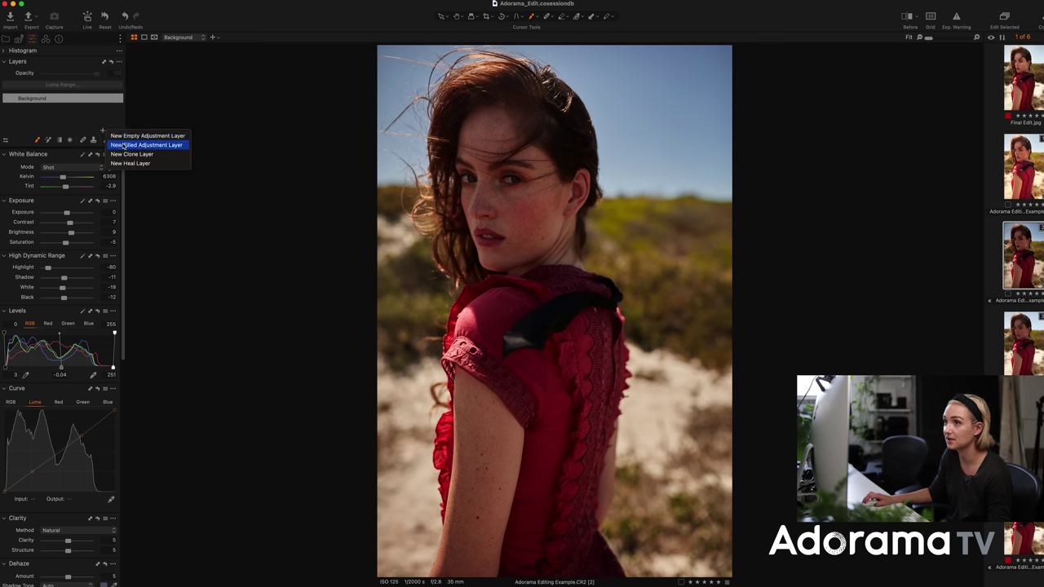
pyautogui.click(123, 145)
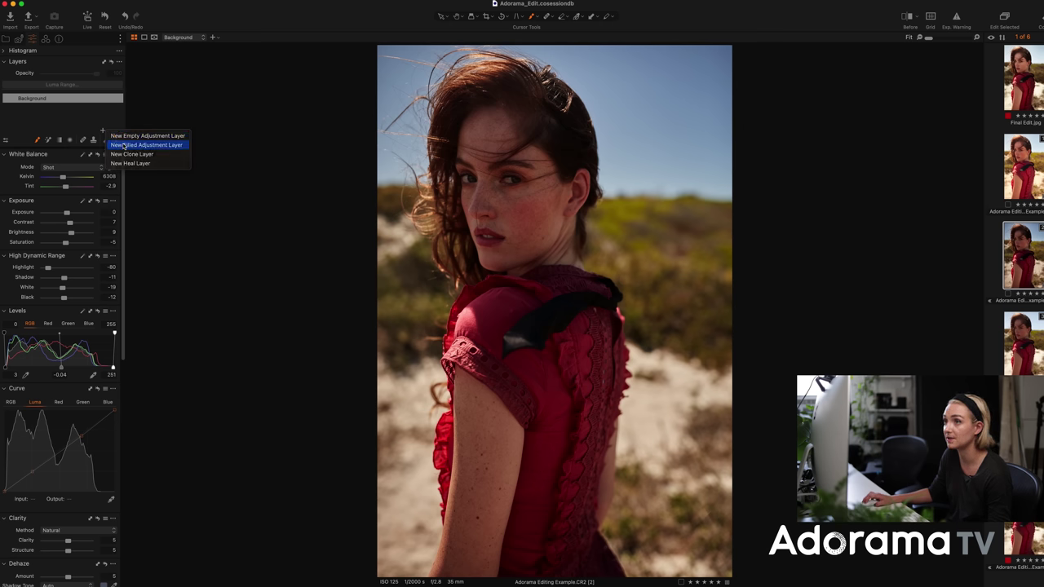
# - Shift the new layer's master color balance toward a green-teal hue and lower its saturation to a very faint tint
pyautogui.click(46, 41)
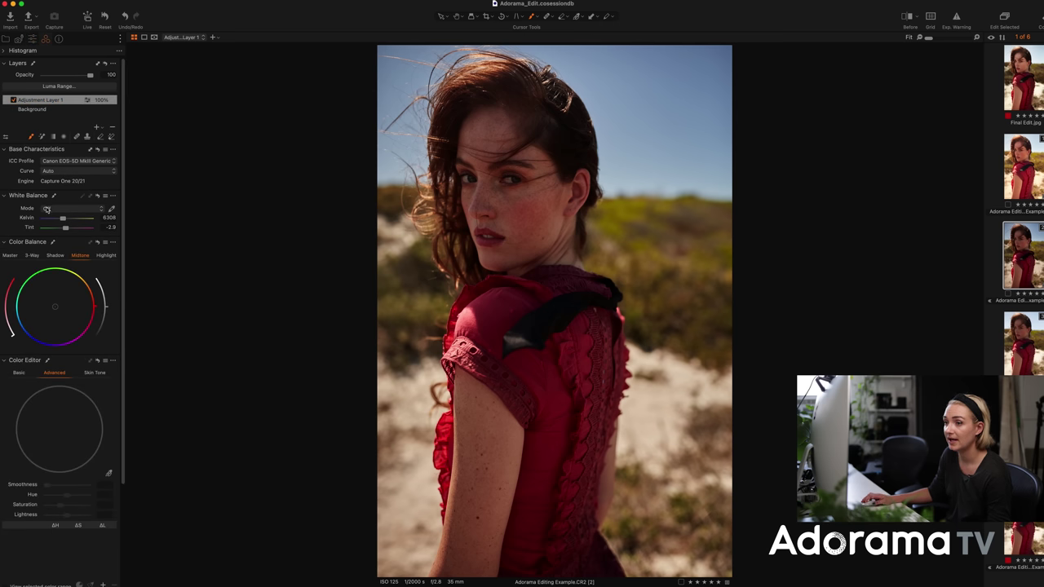
pyautogui.click(10, 256)
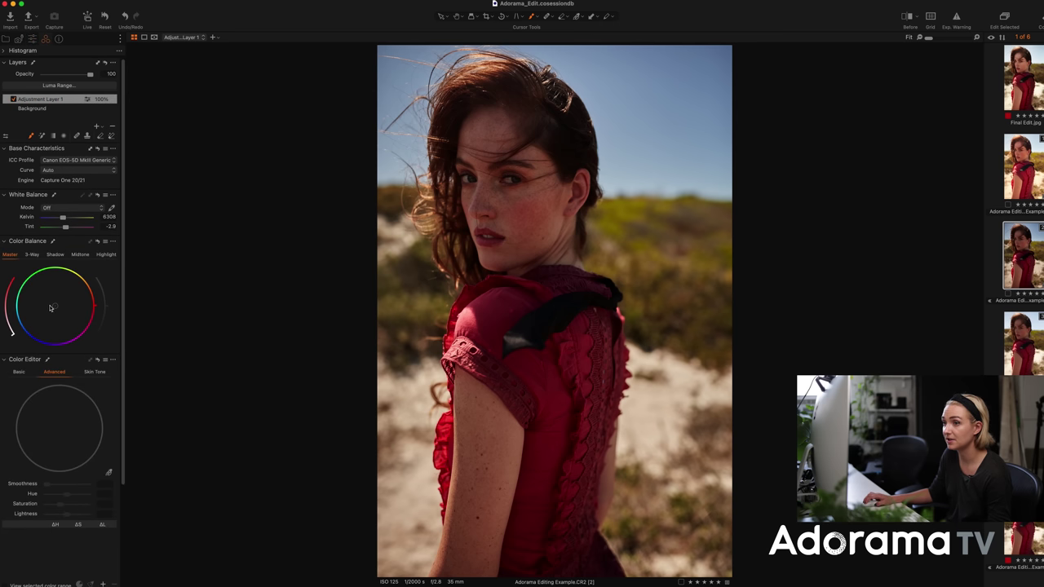
pyautogui.moveTo(55, 308); pyautogui.dragTo(16, 312)
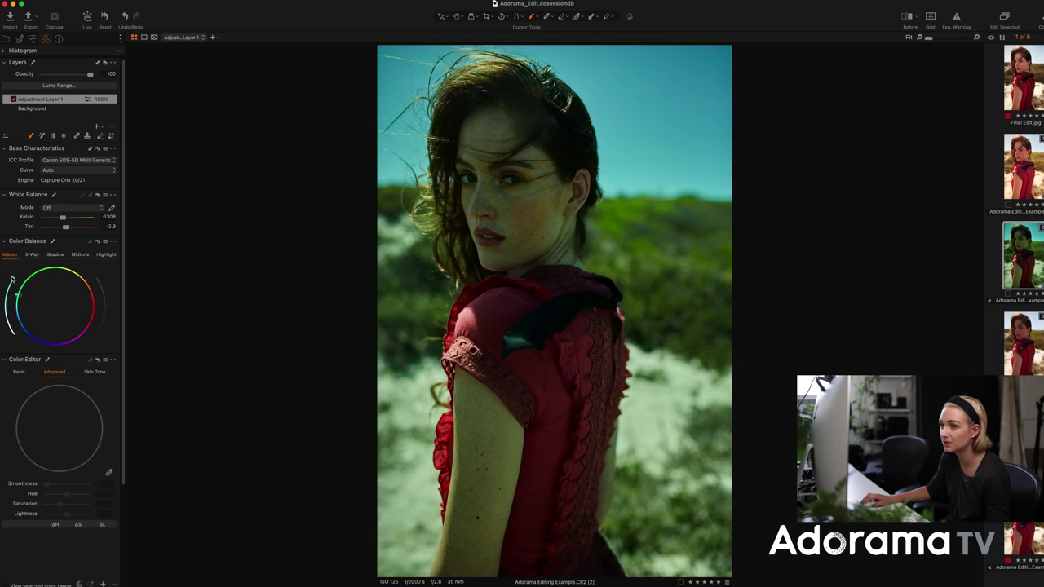
pyautogui.press('y')
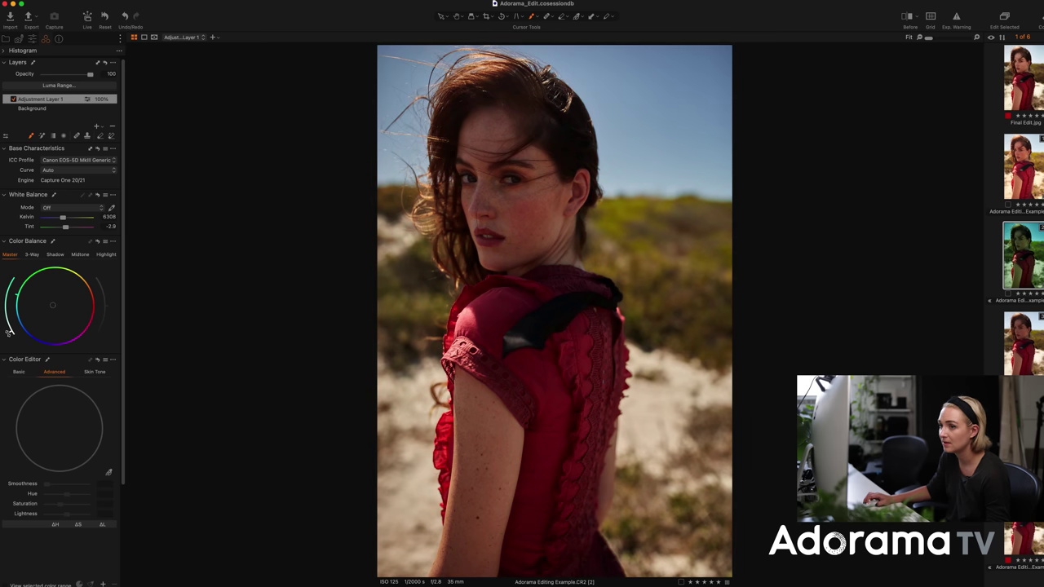
# - Tint the shadows toward green-teal in the color balance, reduce the tint to a subtle level and compare it with the untinted version
pyautogui.click(55, 255)
pyautogui.moveTo(56, 308); pyautogui.dragTo(16, 294)
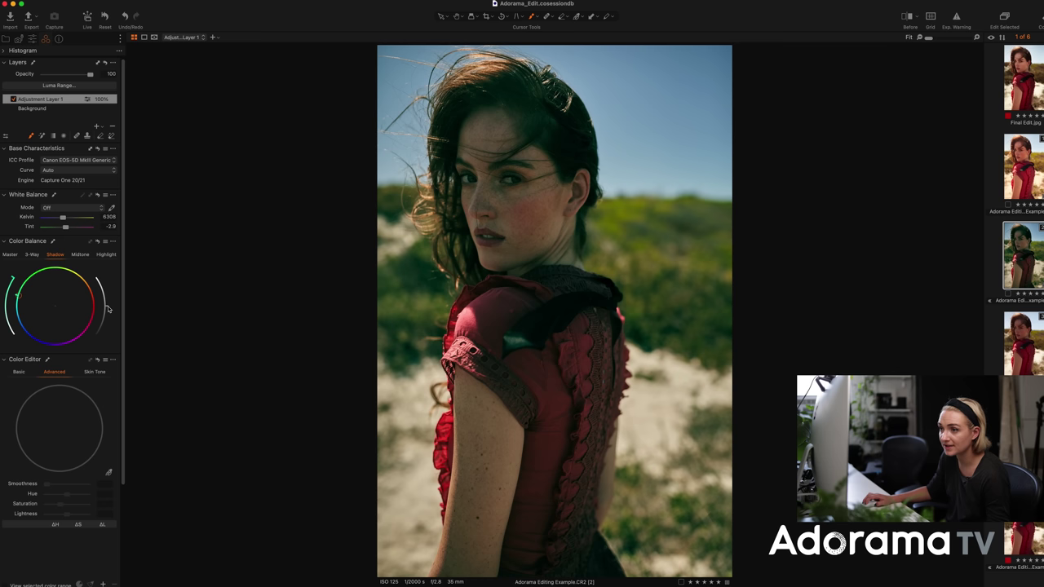
pyautogui.doubleClick(16, 307)
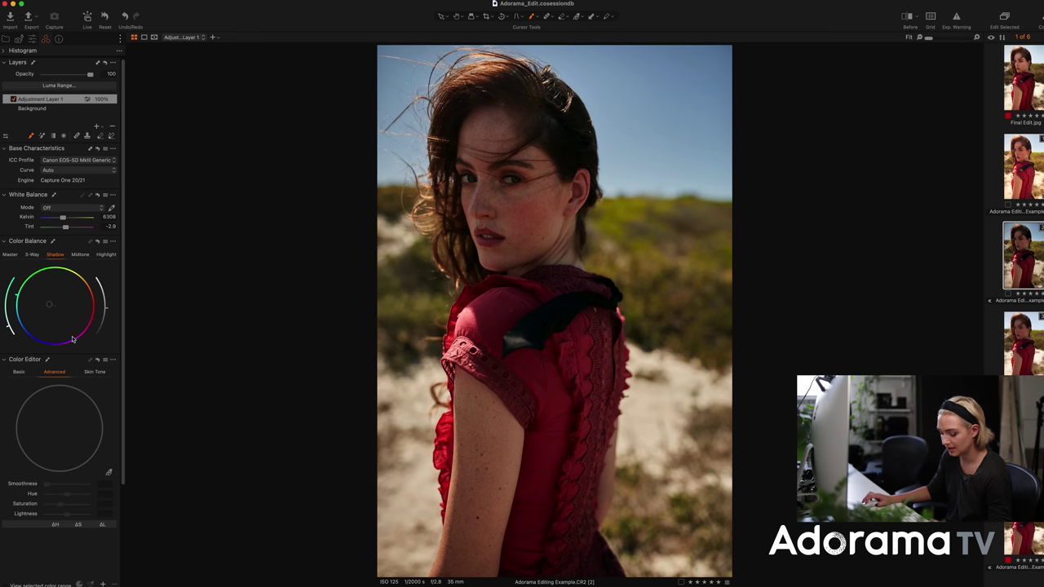
pyautogui.click(98, 243)
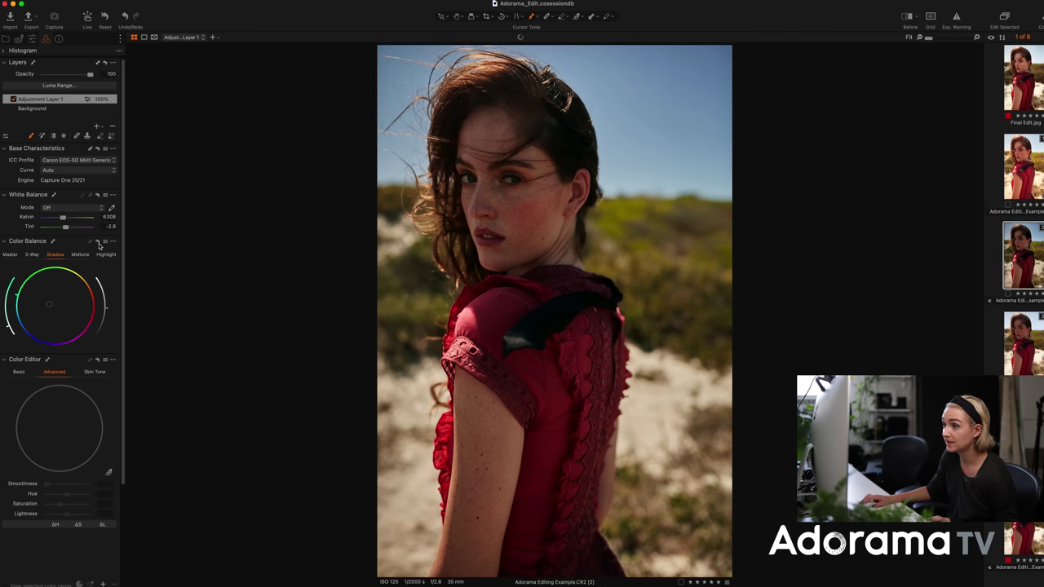
# - Tint the midtones toward green in the color balance and lower the saturation to a very slight amount
pyautogui.click(80, 254)
pyautogui.moveTo(56, 305); pyautogui.dragTo(38, 330)
pyautogui.moveTo(24, 325); pyautogui.dragTo(20, 292)
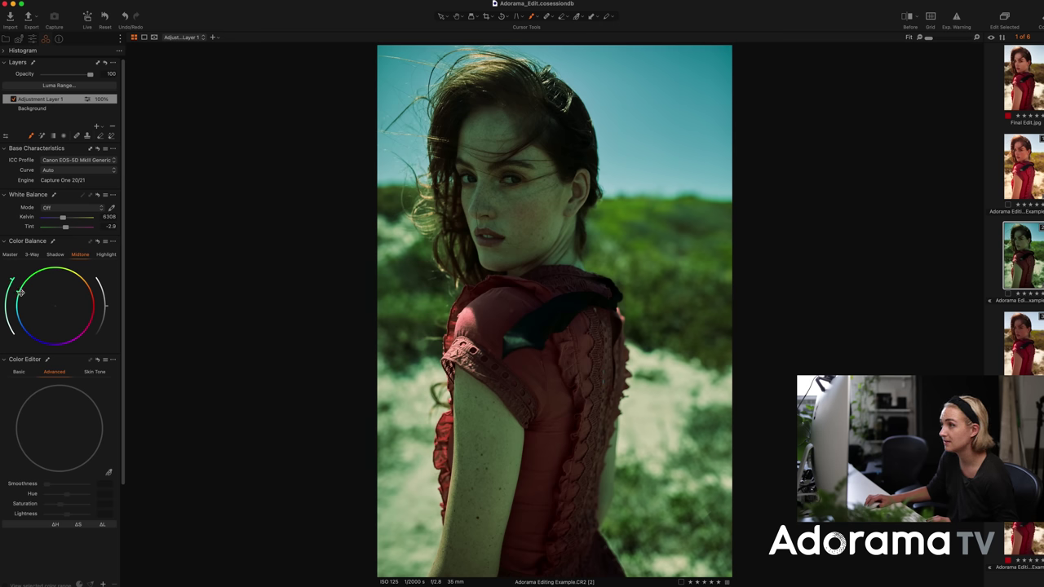
pyautogui.doubleClick(9, 331)
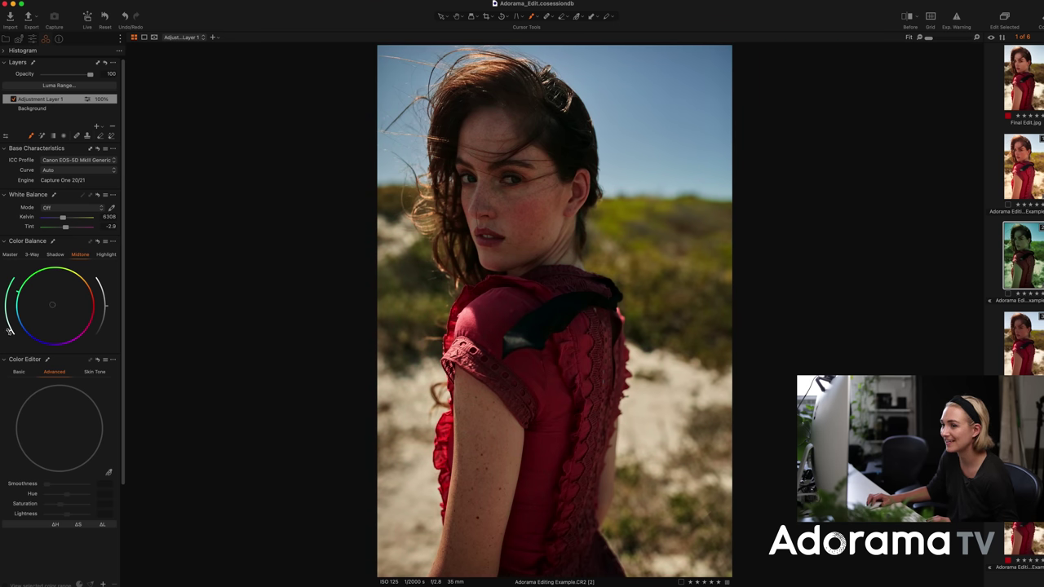
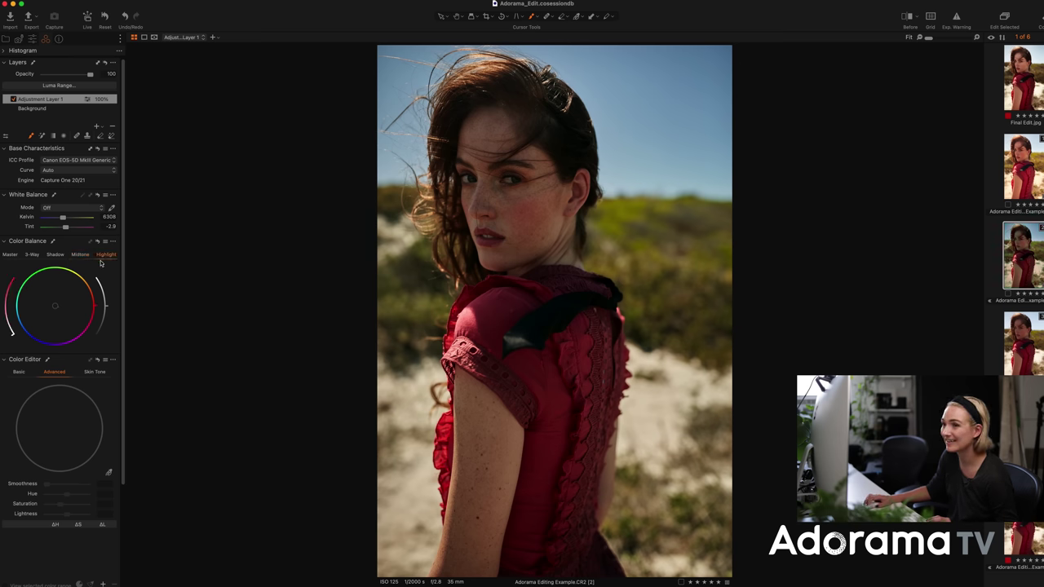
# - Tint the highlights toward green in the color balance, reduce the saturation to a subtle level and compare the result
pyautogui.moveTo(57, 298); pyautogui.dragTo(22, 299)
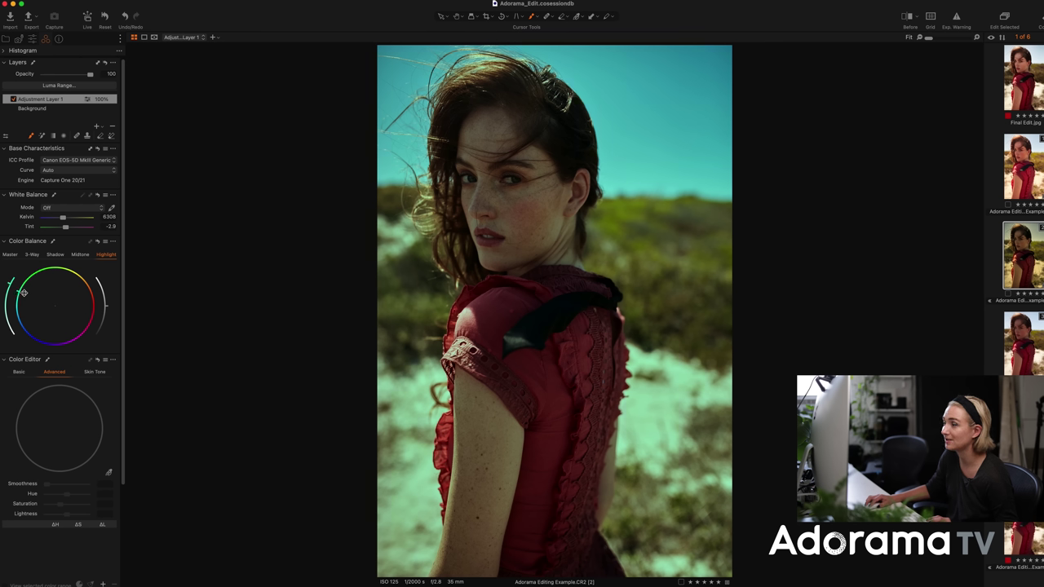
pyautogui.moveTo(23, 290); pyautogui.dragTo(20, 289)
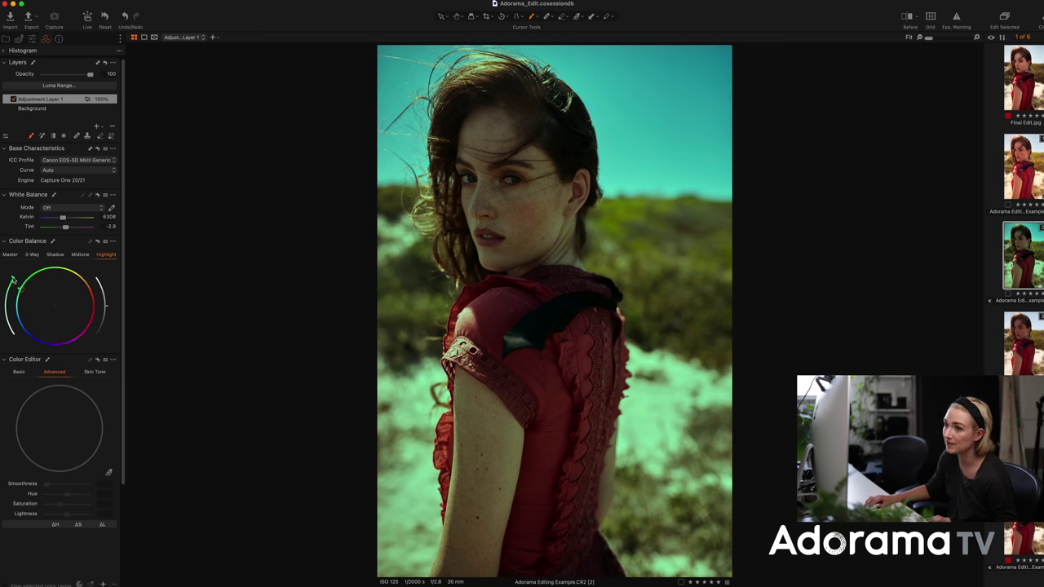
pyautogui.moveTo(4, 312); pyautogui.dragTo(4, 325)
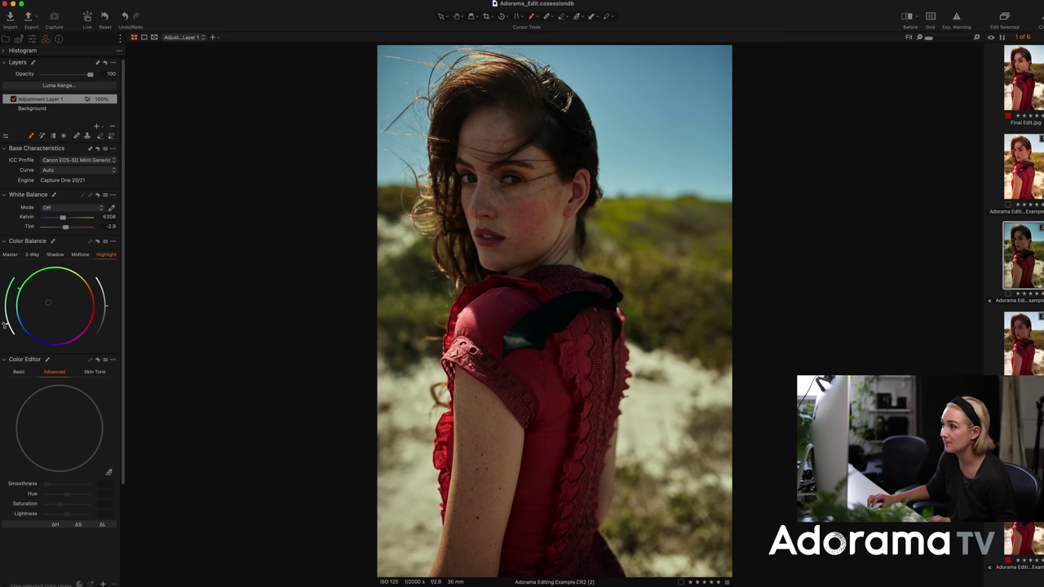
pyautogui.click(97, 243)
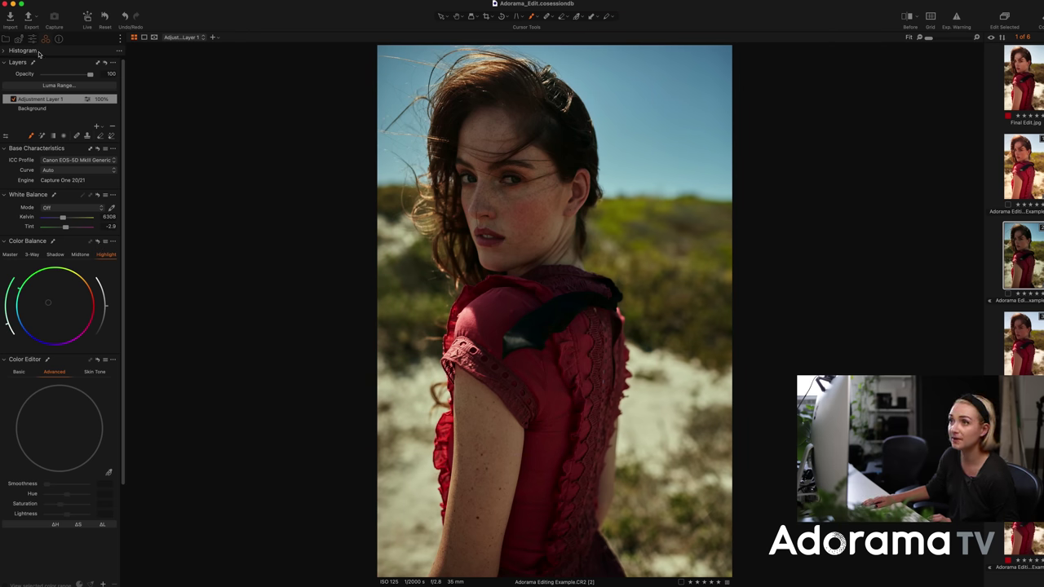
# - Rename the filled adjustment layer as Color
pyautogui.click(55, 99)
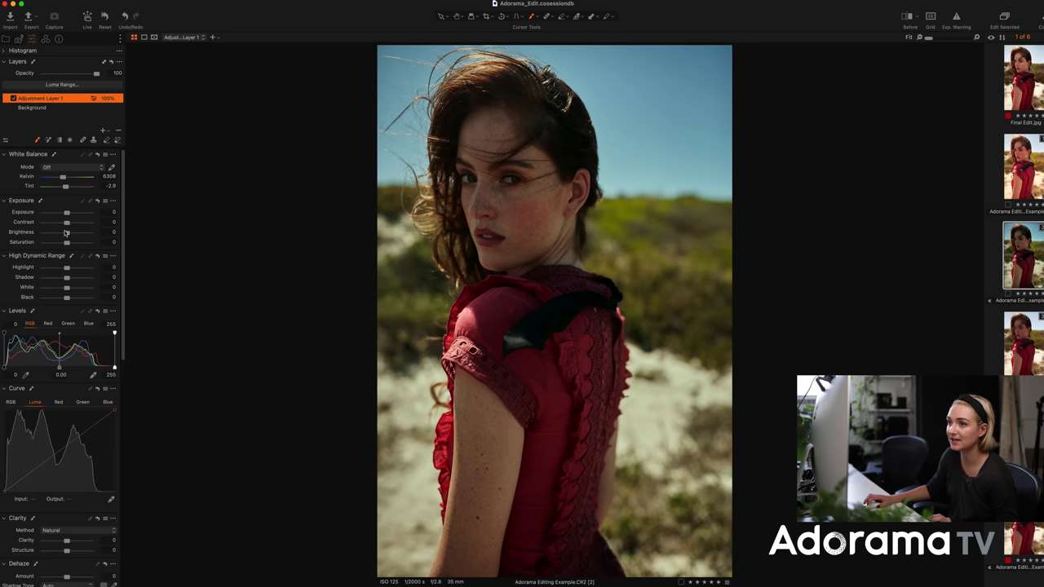
pyautogui.click(35, 108)
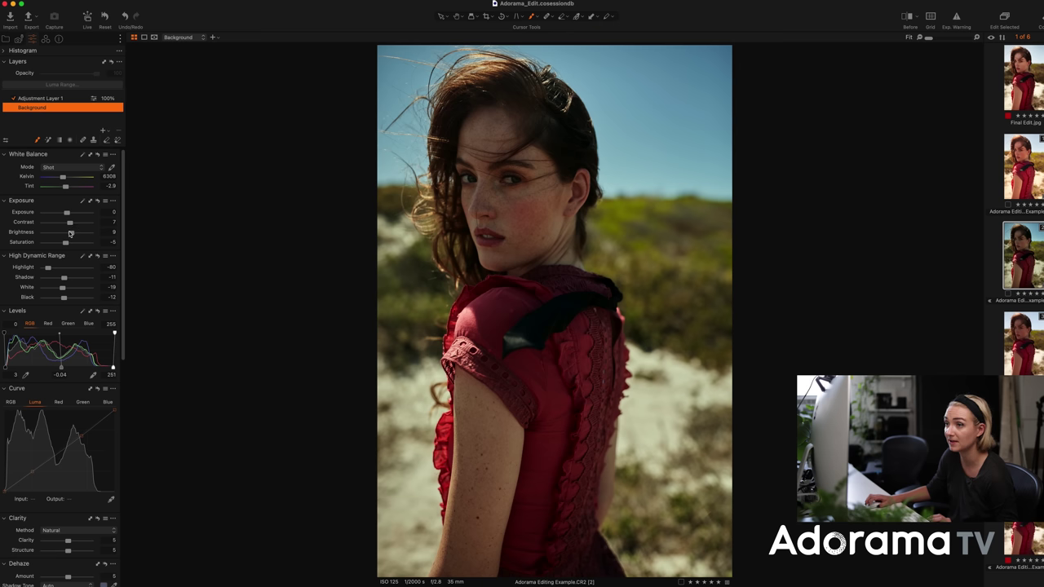
pyautogui.doubleClick(51, 98)
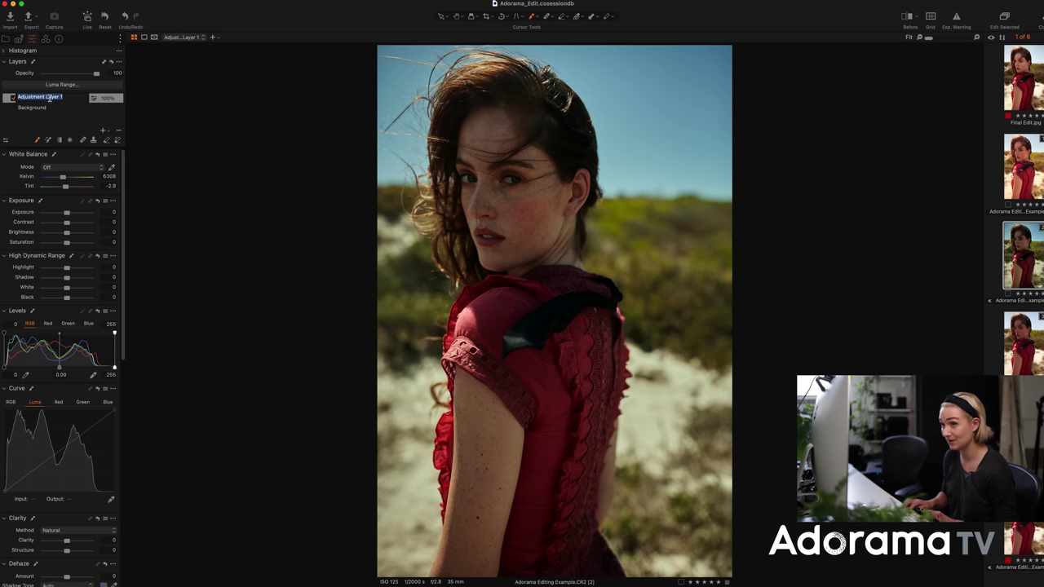
pyautogui.write('Color')
pyautogui.press('Return')
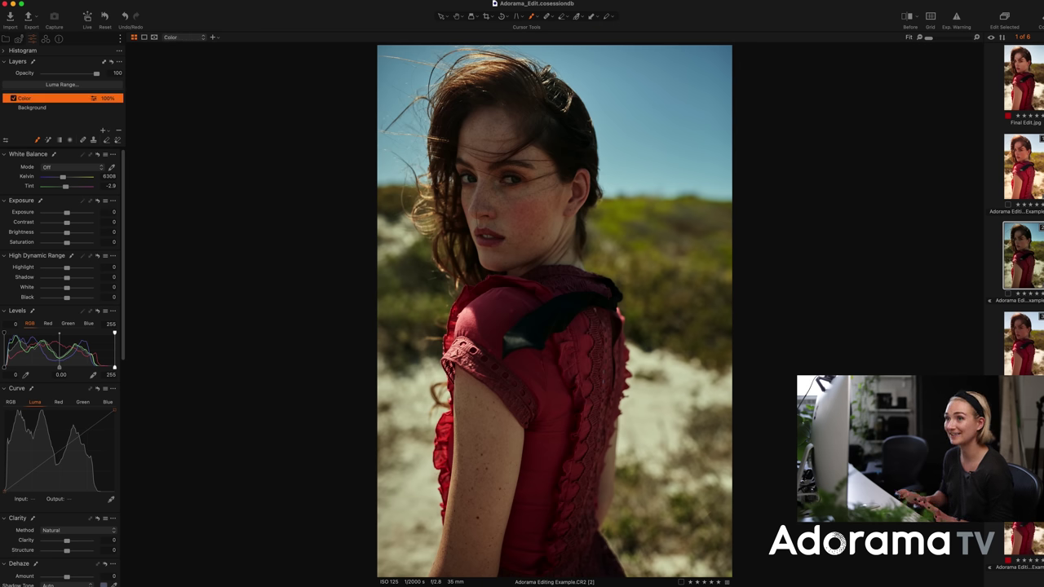
# - On the background layer, set the brightness to 11 and strengthen the vignetting amount to -0.85
pyautogui.click(51, 109)
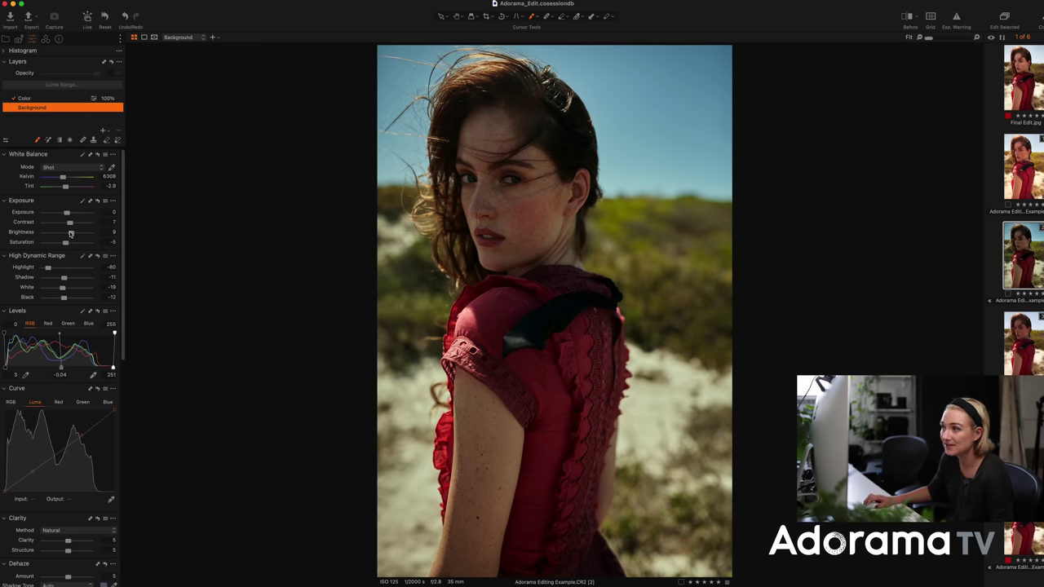
pyautogui.moveTo(71, 234); pyautogui.dragTo(72, 234)
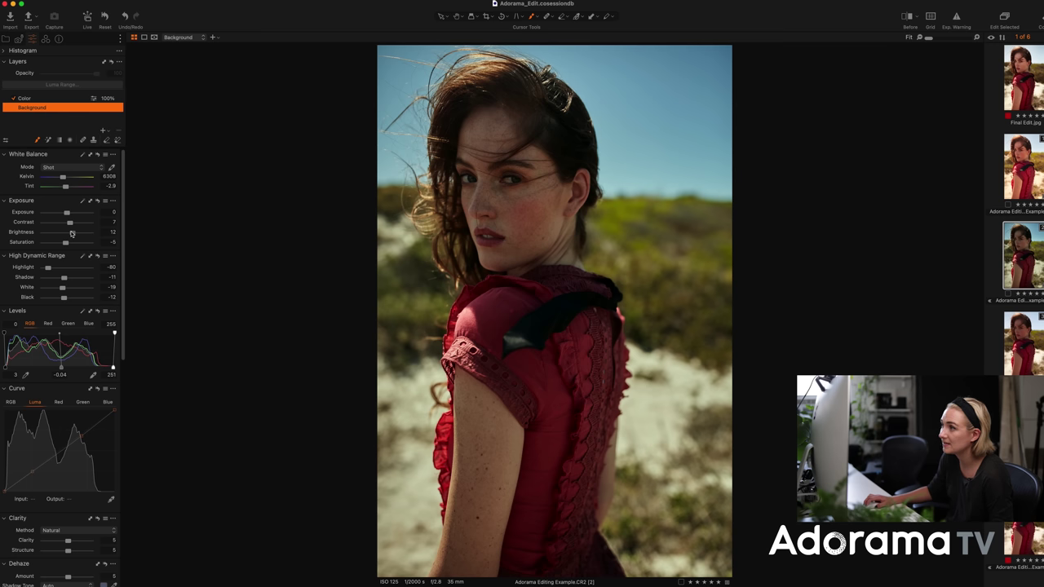
pyautogui.moveTo(72, 234); pyautogui.dragTo(71, 234)
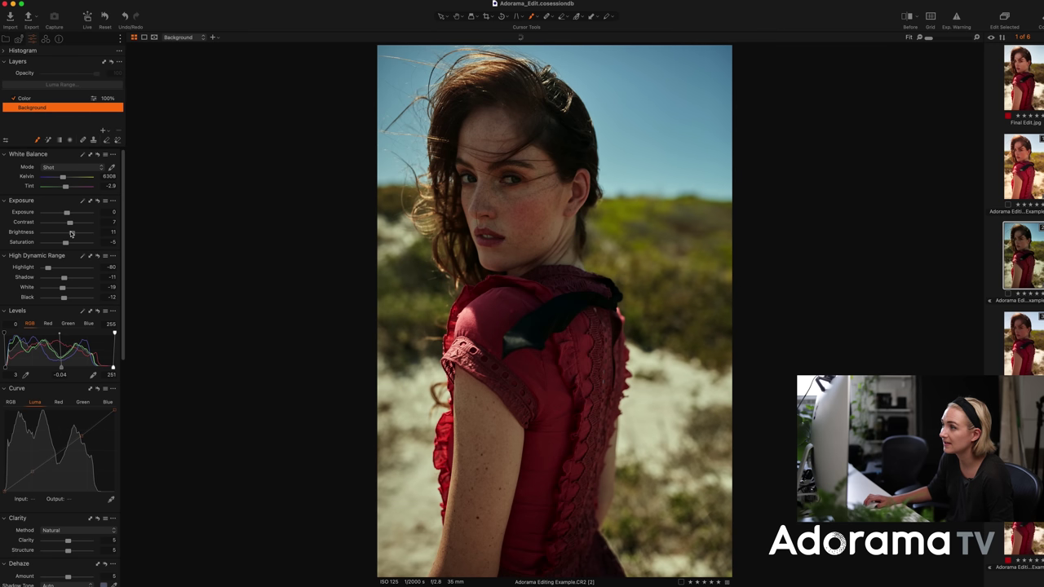
pyautogui.scroll(-6, 67, 349)
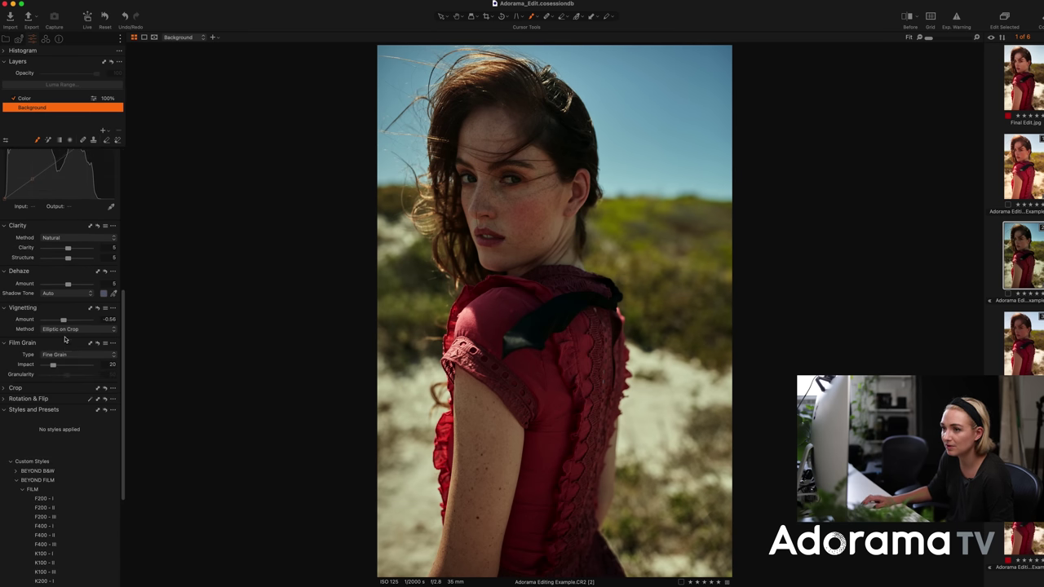
pyautogui.moveTo(63, 321); pyautogui.dragTo(60, 320)
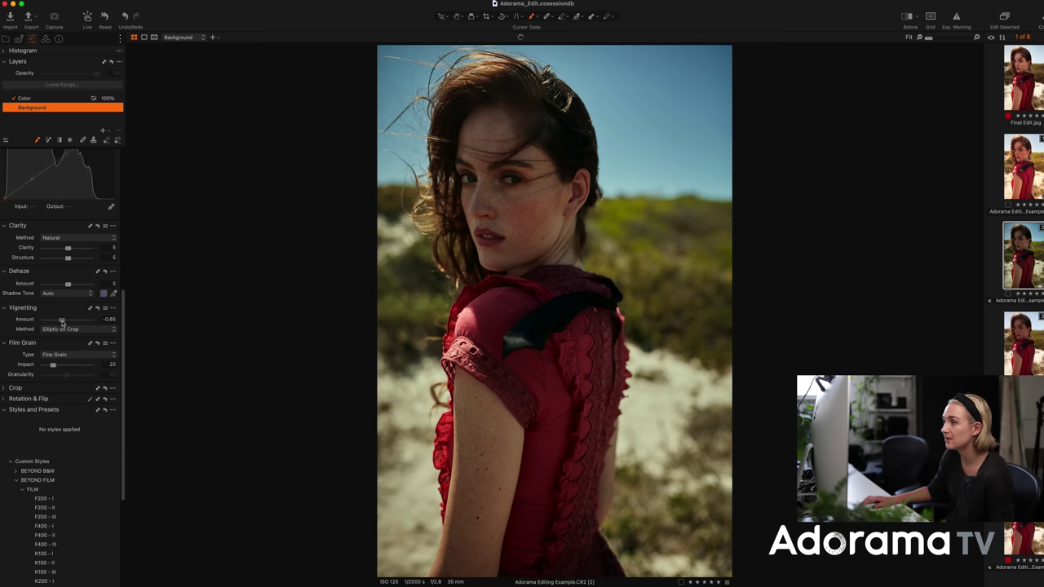
pyautogui.scroll(6, 81, 320)
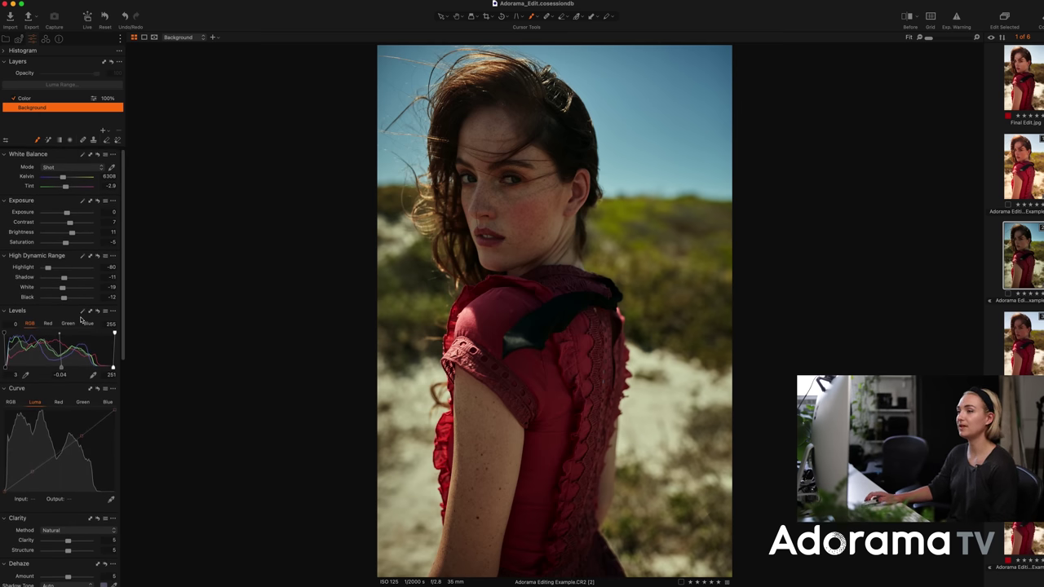
pyautogui.scroll(1, 79, 308)
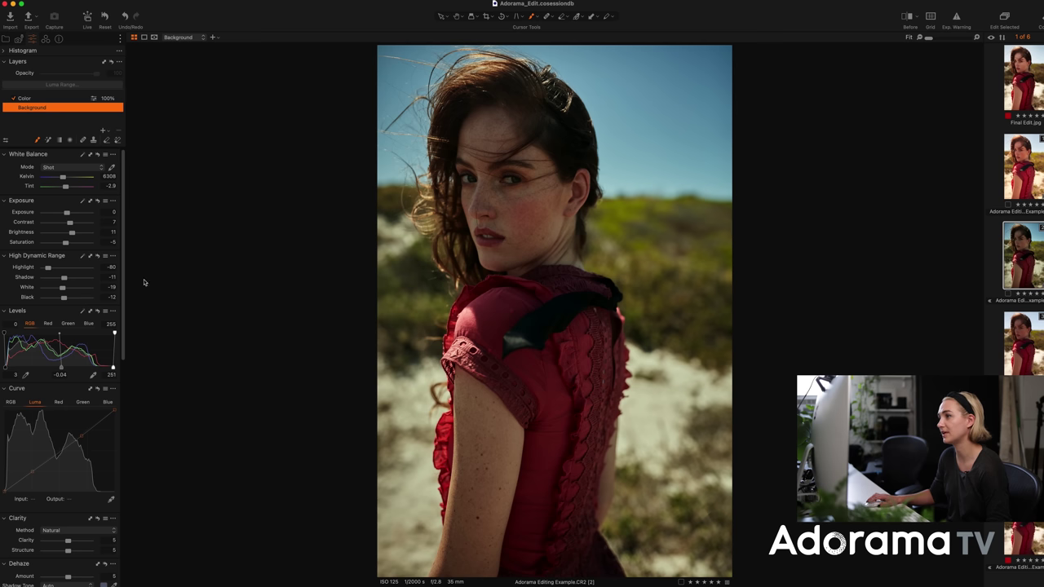
# - Add a new empty adjustment layer above the Color layer and name it Eye
pyautogui.click(62, 99)
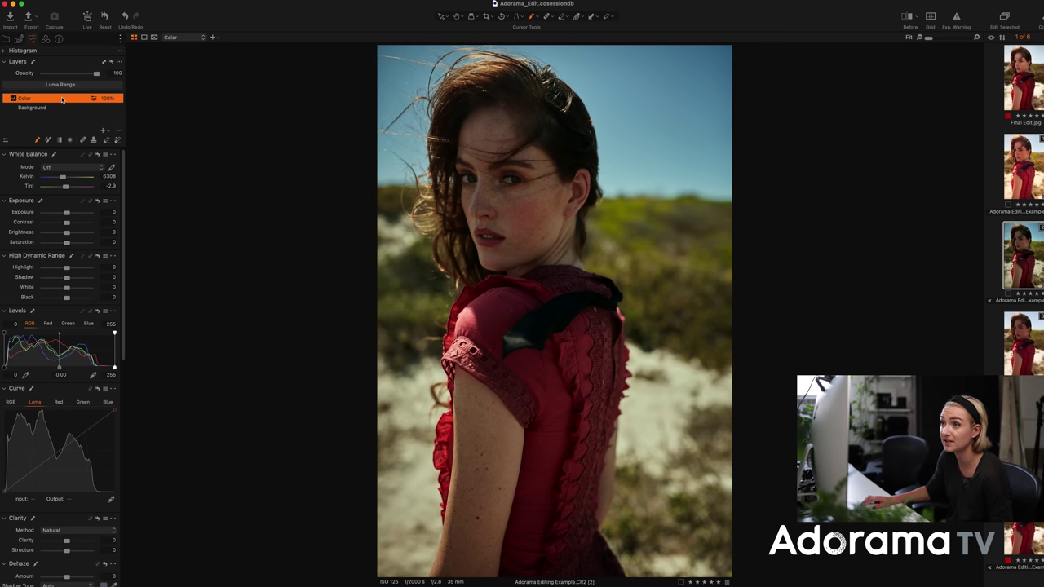
pyautogui.click(106, 132)
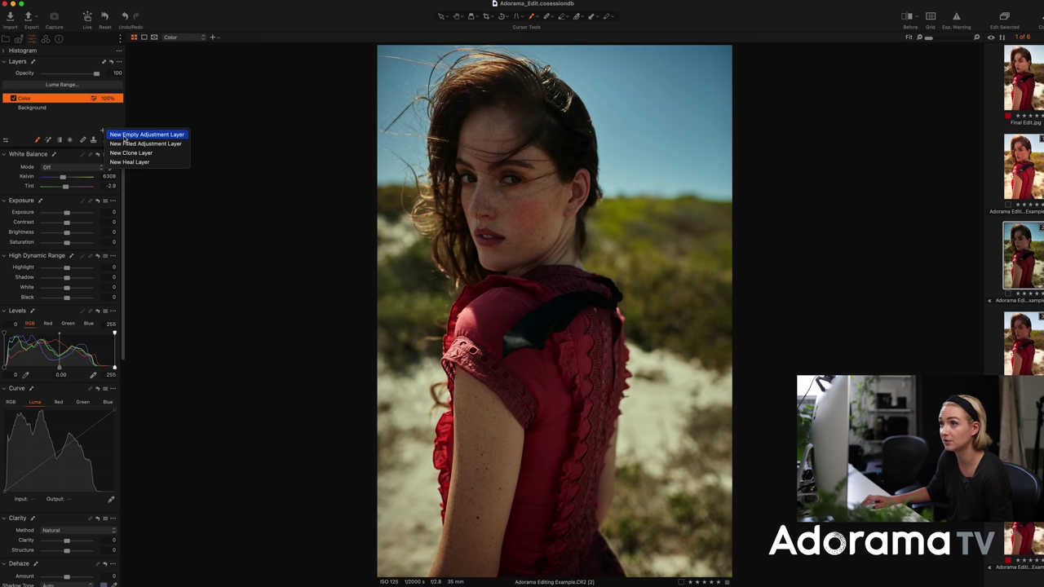
pyautogui.click(124, 135)
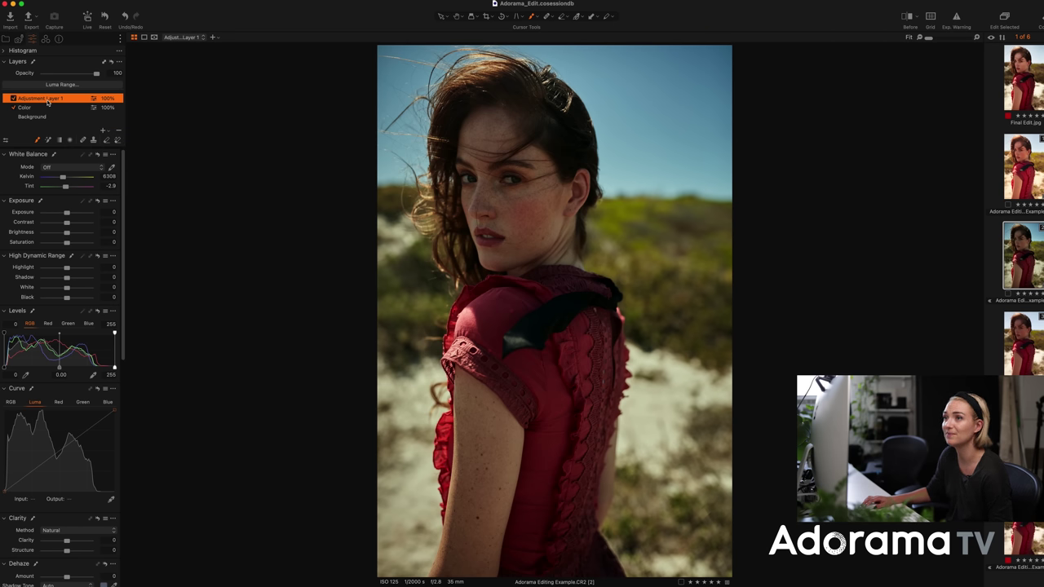
pyautogui.doubleClick(52, 99)
pyautogui.write('Eye')
pyautogui.press('Return')
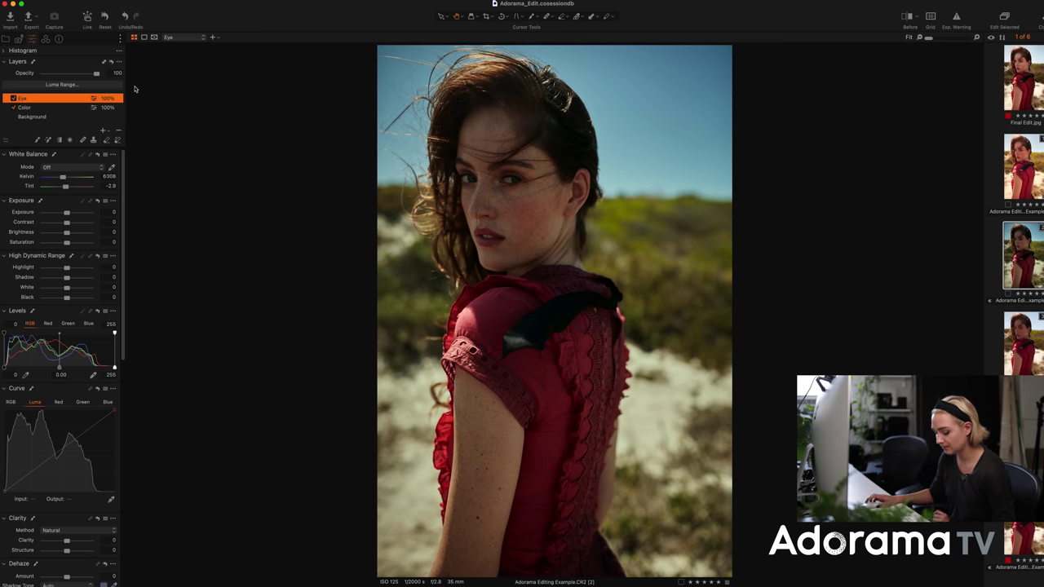
# - Brush a mask over the irises of both eyes on the Eye layer, checking the coverage with the mask overlay
pyautogui.press('super+plus')
pyautogui.press('super+plus')
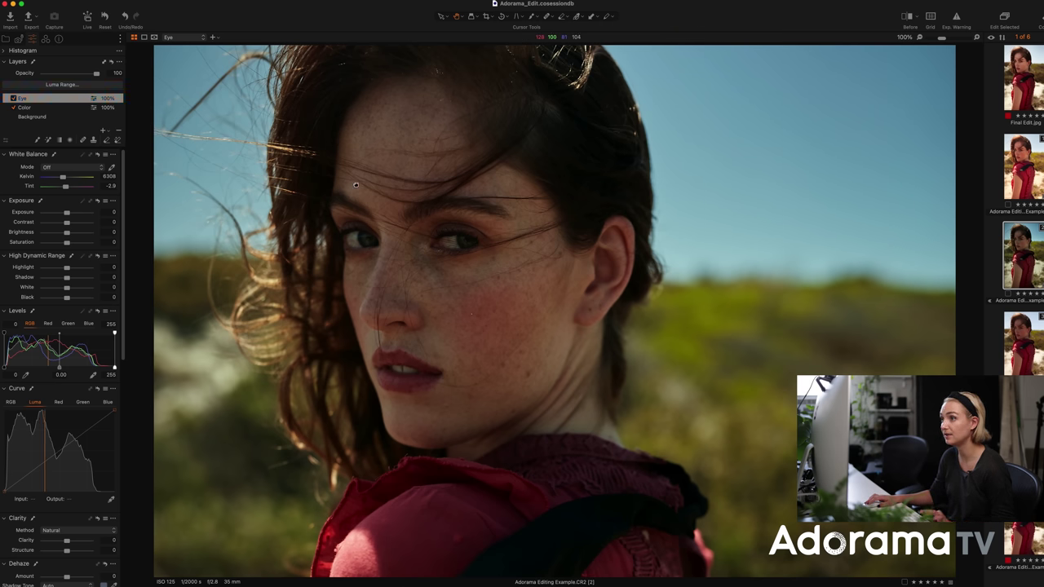
pyautogui.scroll(2, 383, 199)
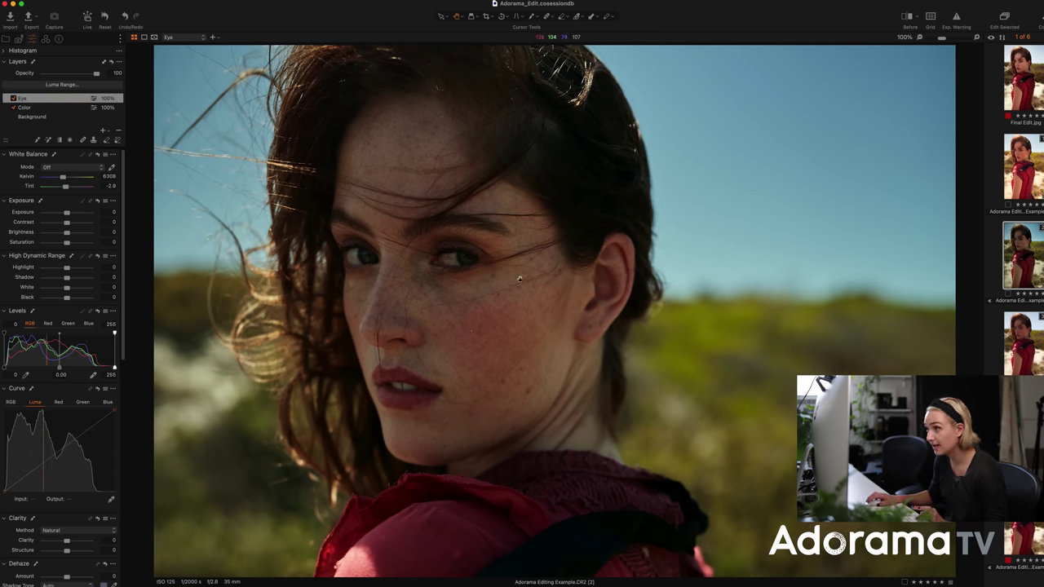
pyautogui.press('b')
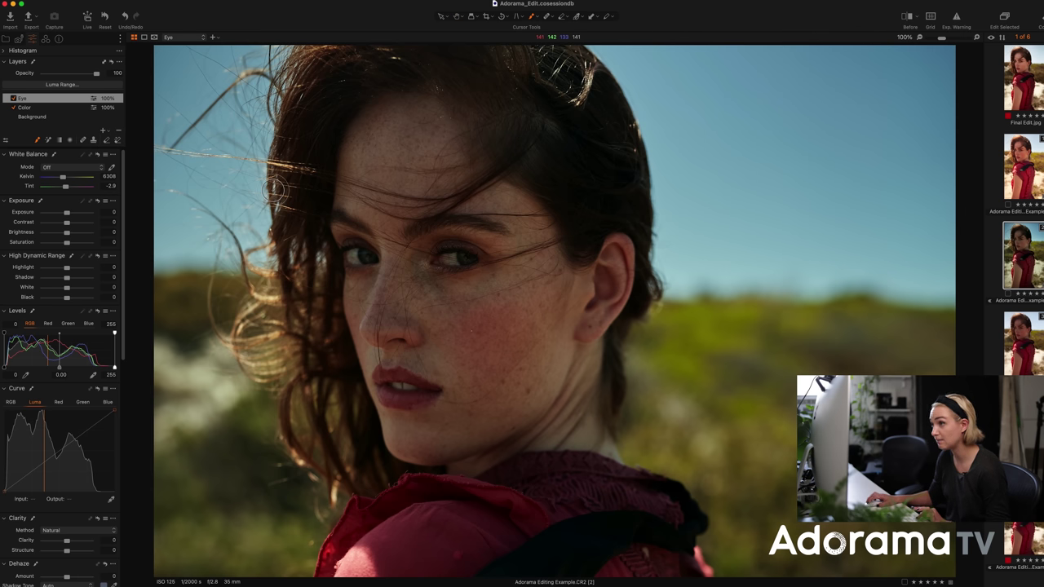
pyautogui.moveTo(465, 261)
pyautogui.mouseDown()
pyautogui.moveTo(458, 254)
pyautogui.moveTo(475, 259)
pyautogui.moveTo(466, 257)
pyautogui.mouseUp()
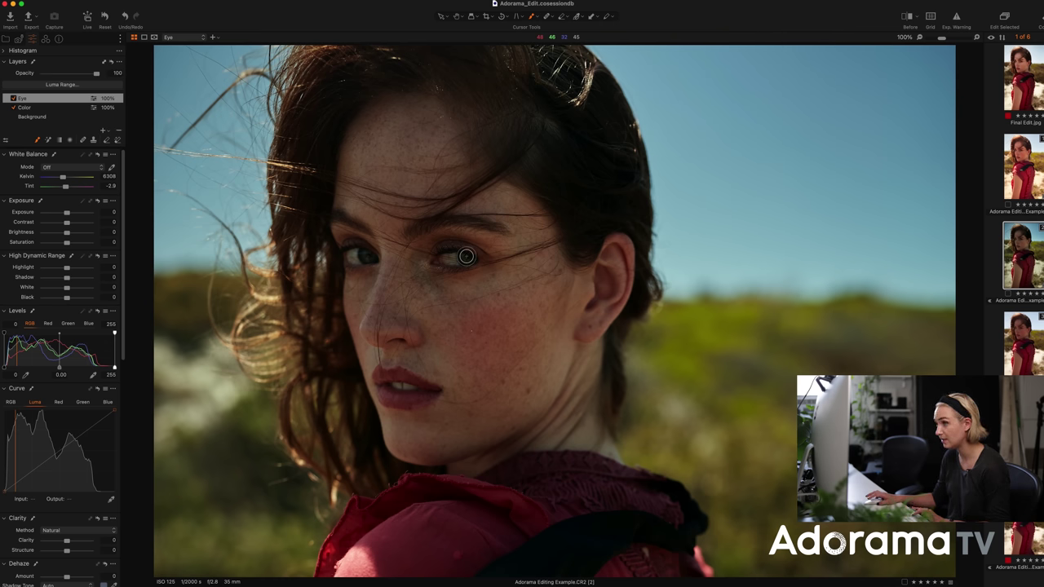
pyautogui.press('m')
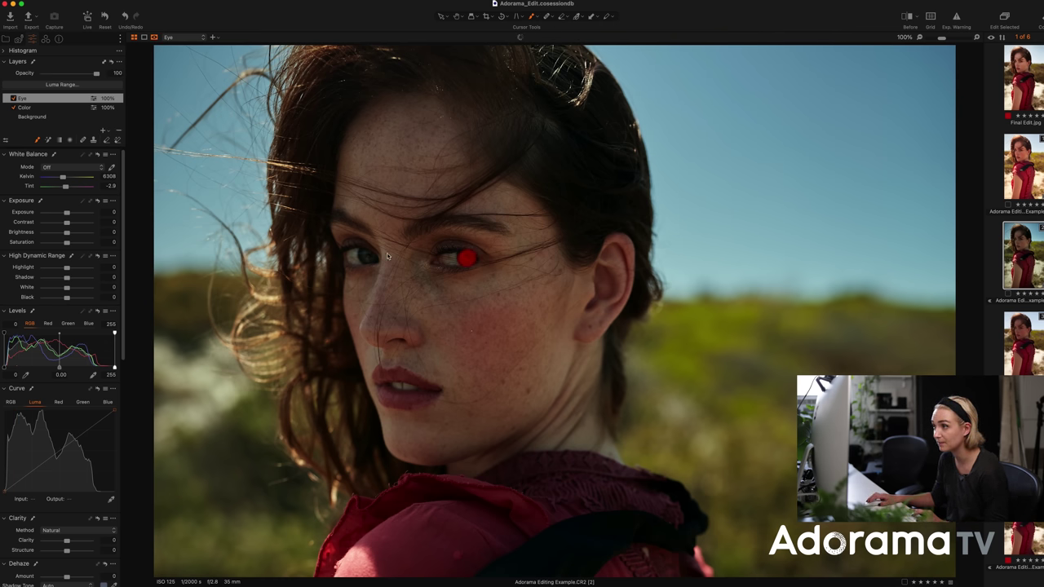
pyautogui.moveTo(370, 261); pyautogui.dragTo(371, 261)
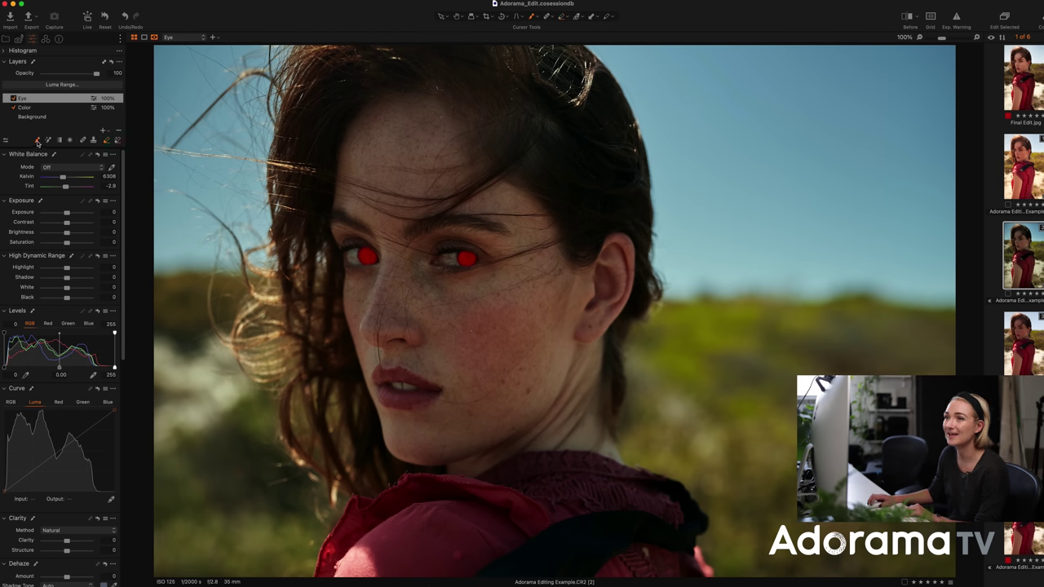
pyautogui.press('m')
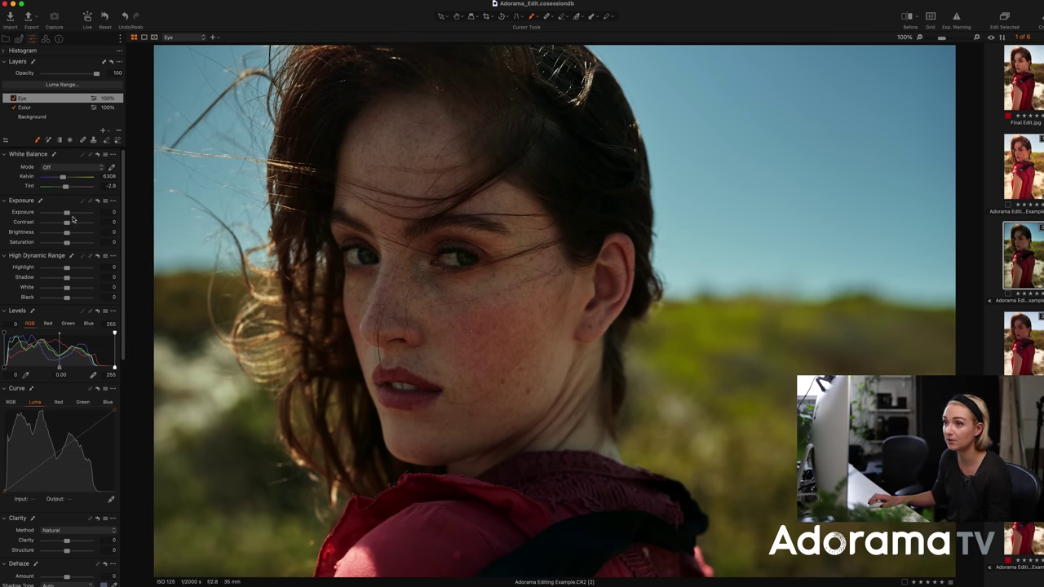
# - Raise the Eye layer's brightness to 13, judging the effect on the whole portrait
pyautogui.moveTo(67, 235); pyautogui.dragTo(70, 234)
pyautogui.press('super+0')
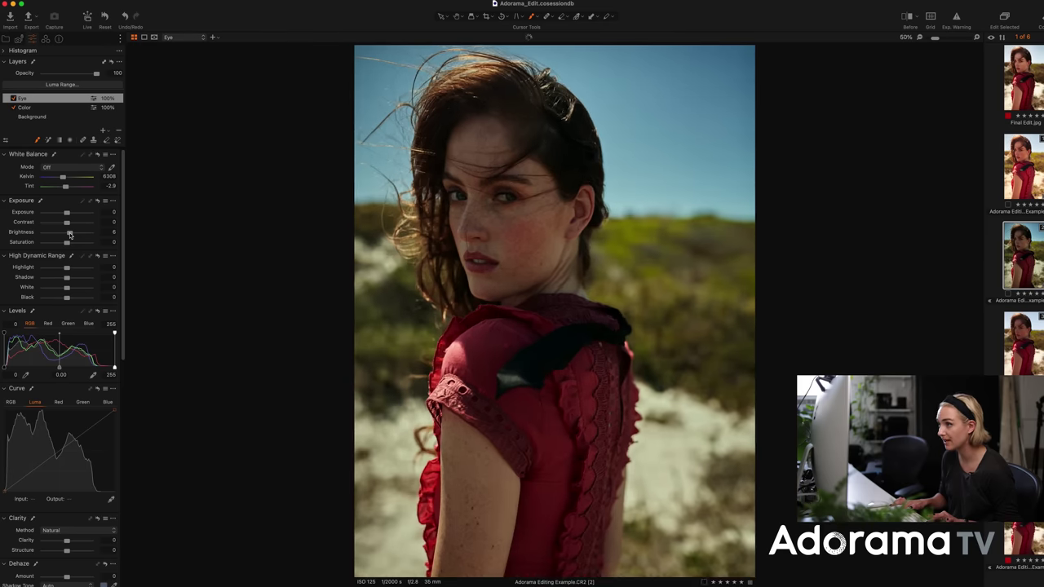
pyautogui.moveTo(70, 235); pyautogui.dragTo(71, 235)
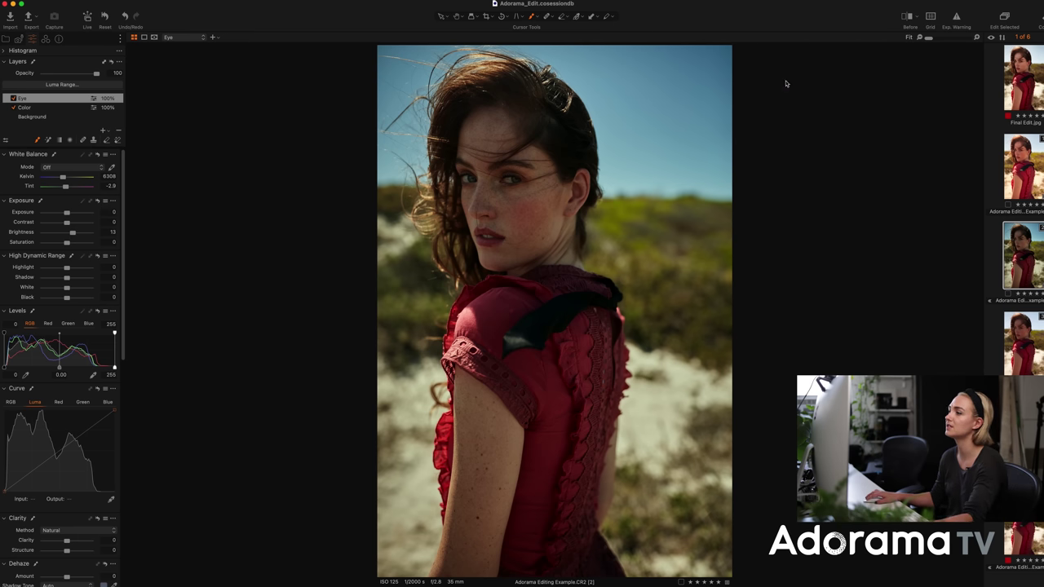
# - Compare the edited portrait with the original in a before/after split view, sweeping the divider across the image
pyautogui.click(907, 17)
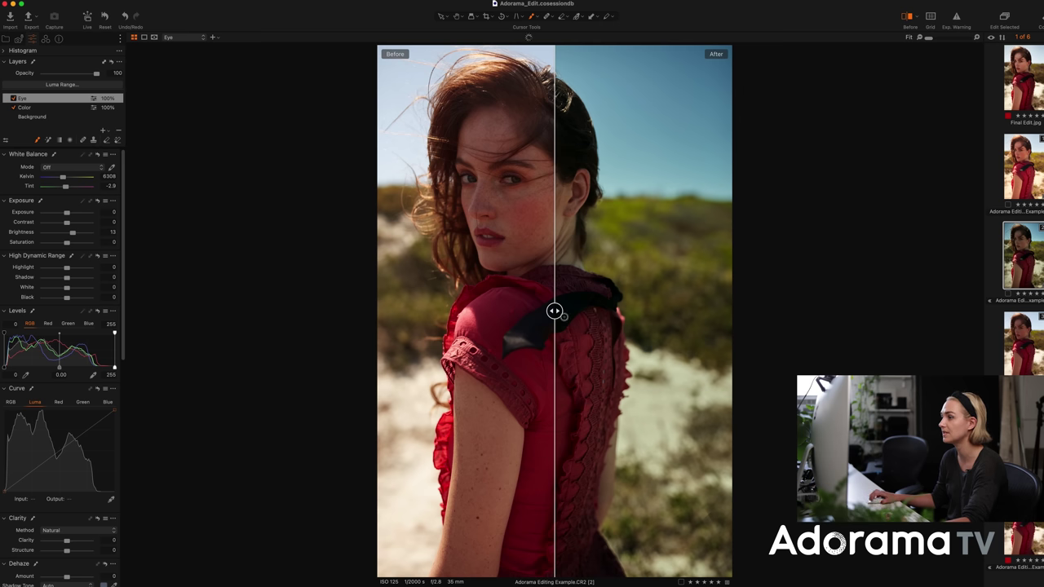
pyautogui.moveTo(555, 313); pyautogui.dragTo(293, 288)
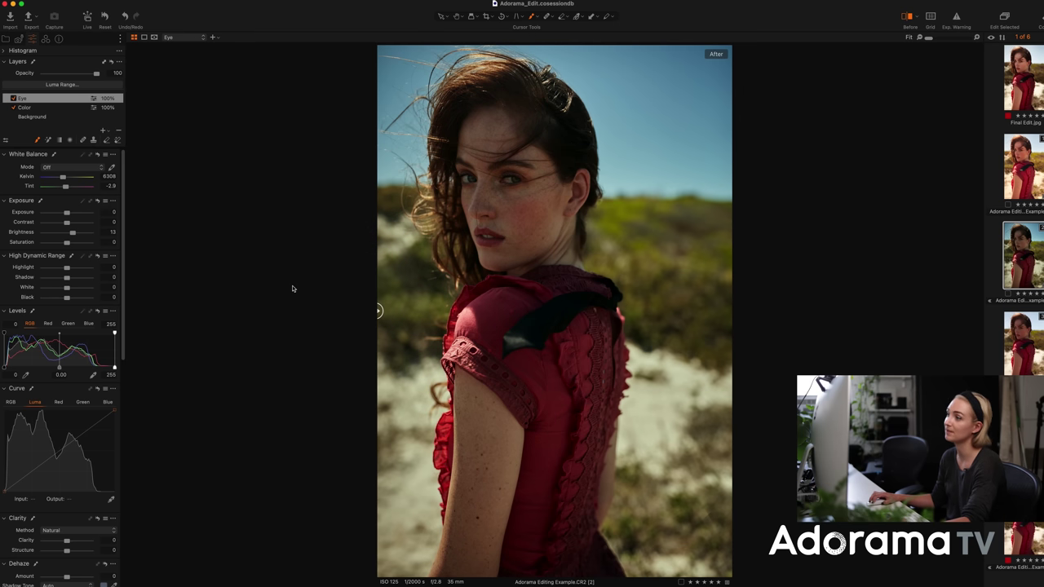
pyautogui.click(906, 16)
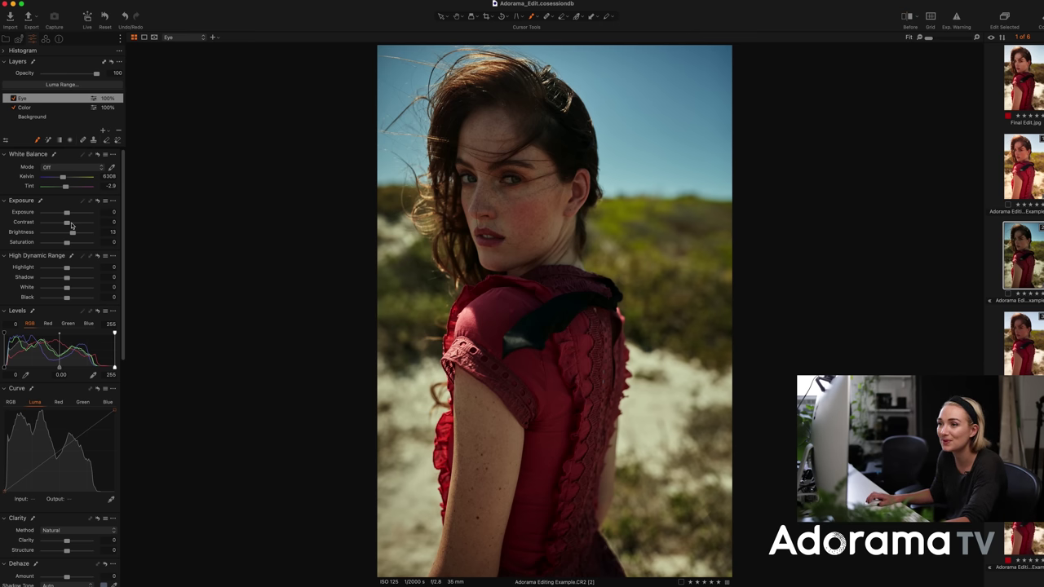
# - Fine-tune the Eye layer's brightness to 13 and set the background layer's brightness to 15
pyautogui.moveTo(72, 234); pyautogui.dragTo(74, 233)
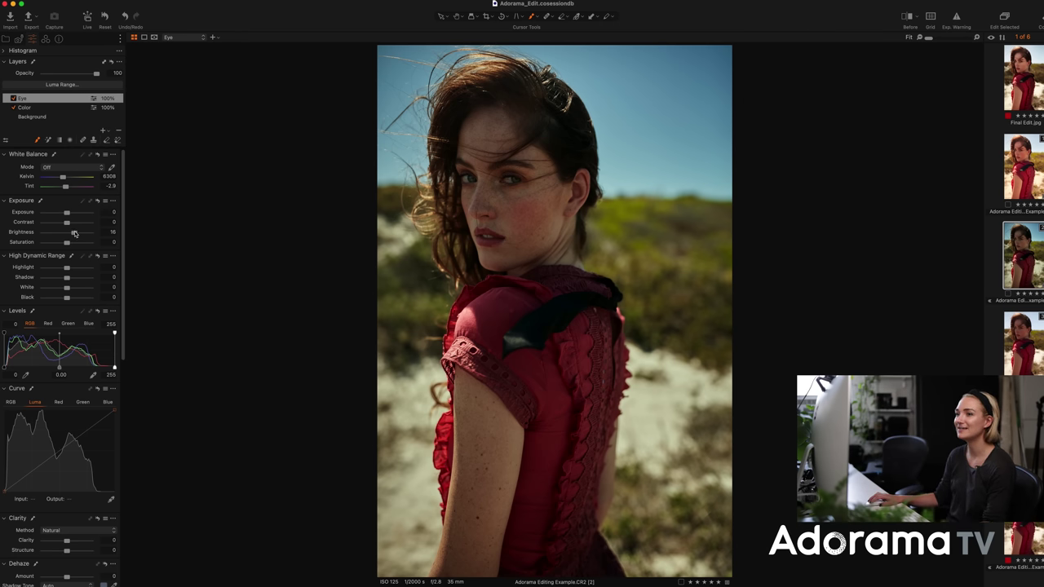
pyautogui.moveTo(75, 234); pyautogui.dragTo(72, 234)
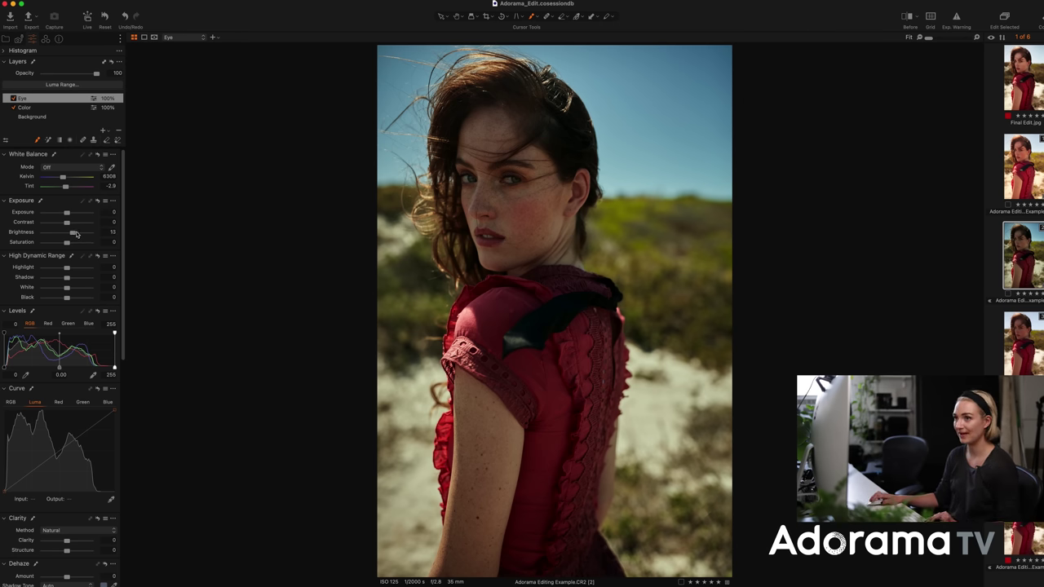
pyautogui.click(35, 117)
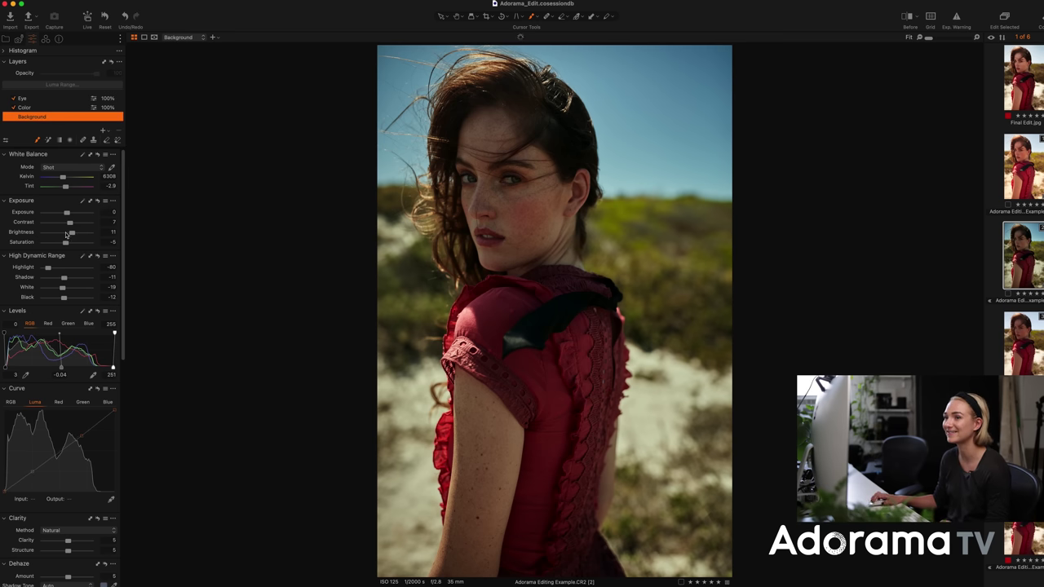
pyautogui.moveTo(72, 234); pyautogui.dragTo(73, 235)
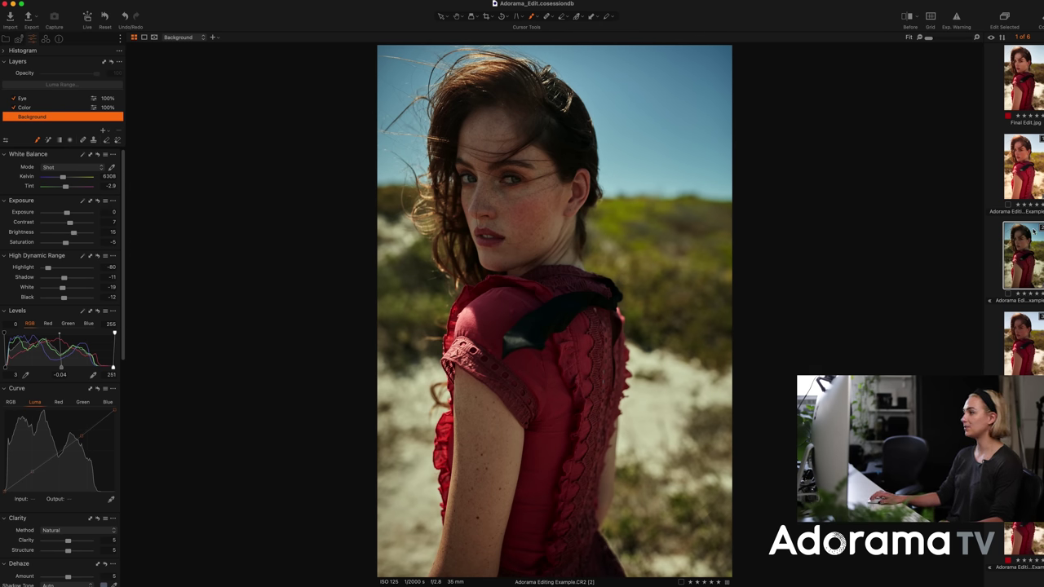
# - Compare the green-toned variant with the first variant and Final Edit.jpg
pyautogui.click(1032, 163)
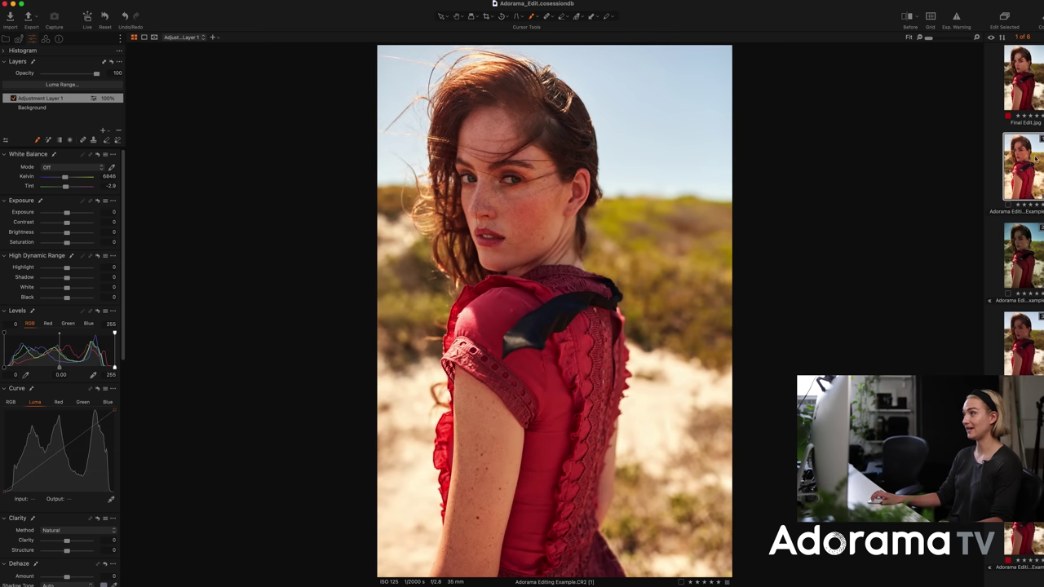
pyautogui.click(1031, 88)
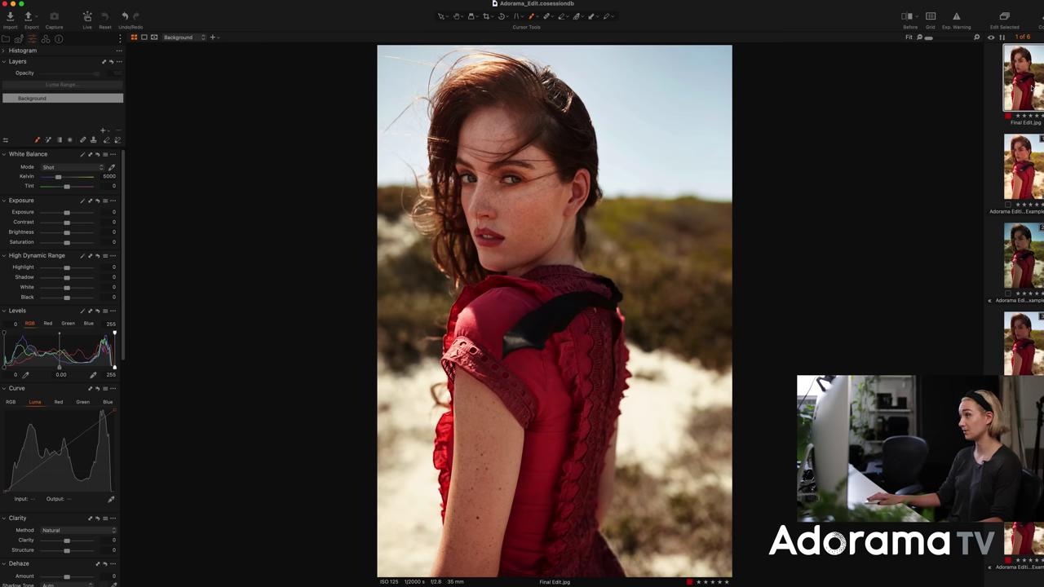
pyautogui.click(1025, 169)
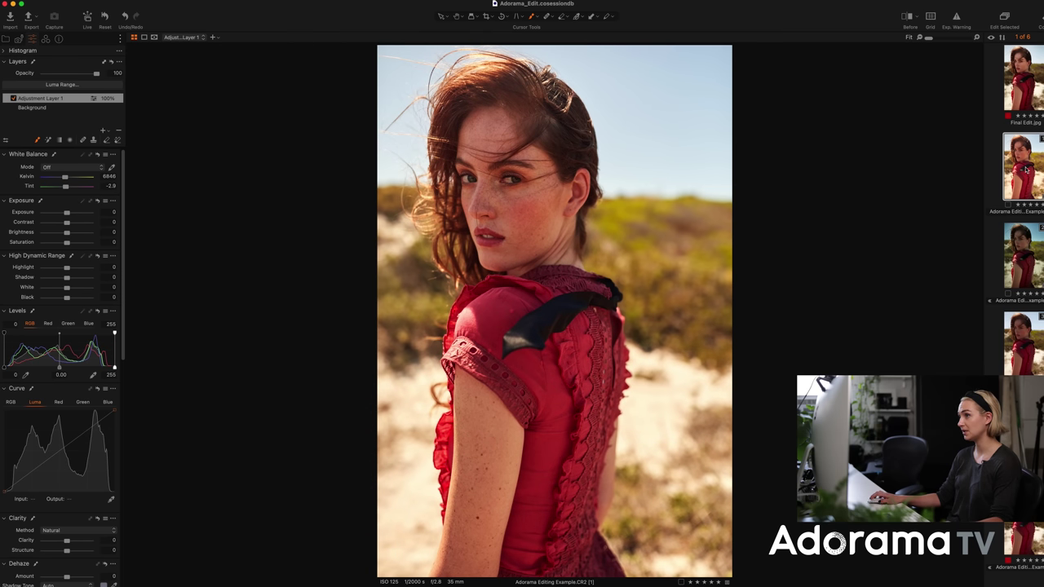
pyautogui.click(1023, 253)
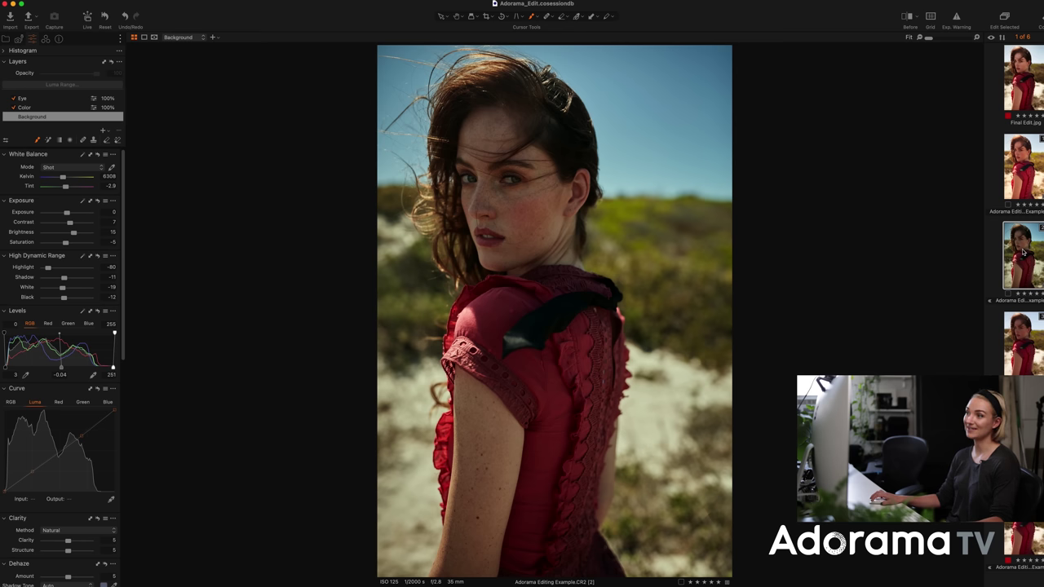
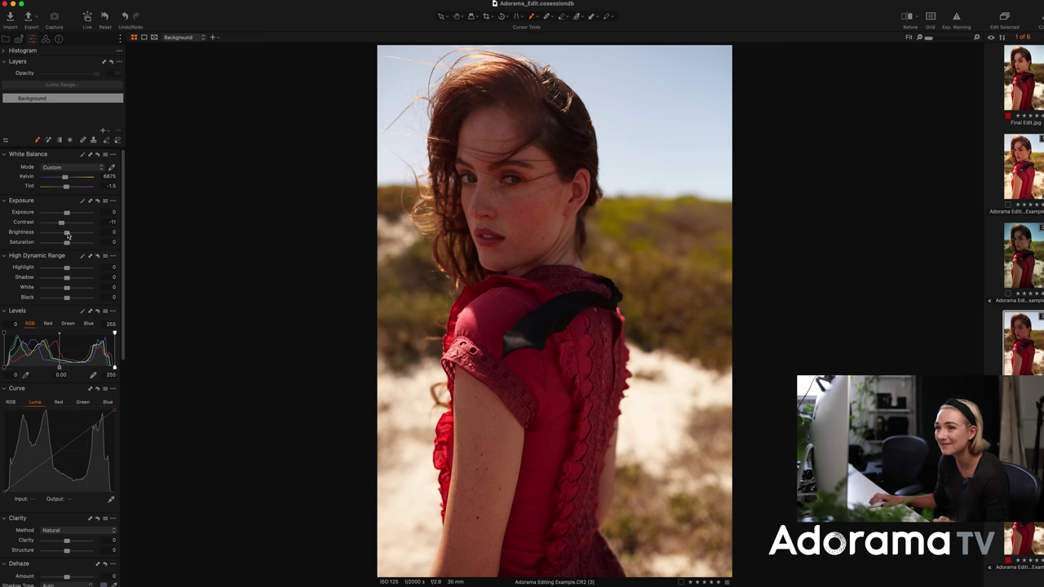
# - On the third variant's background, set brightness to 5, highlight to -31, shadow to -7, white to -9 and black to 16
pyautogui.moveTo(67, 234); pyautogui.dragTo(69, 234)
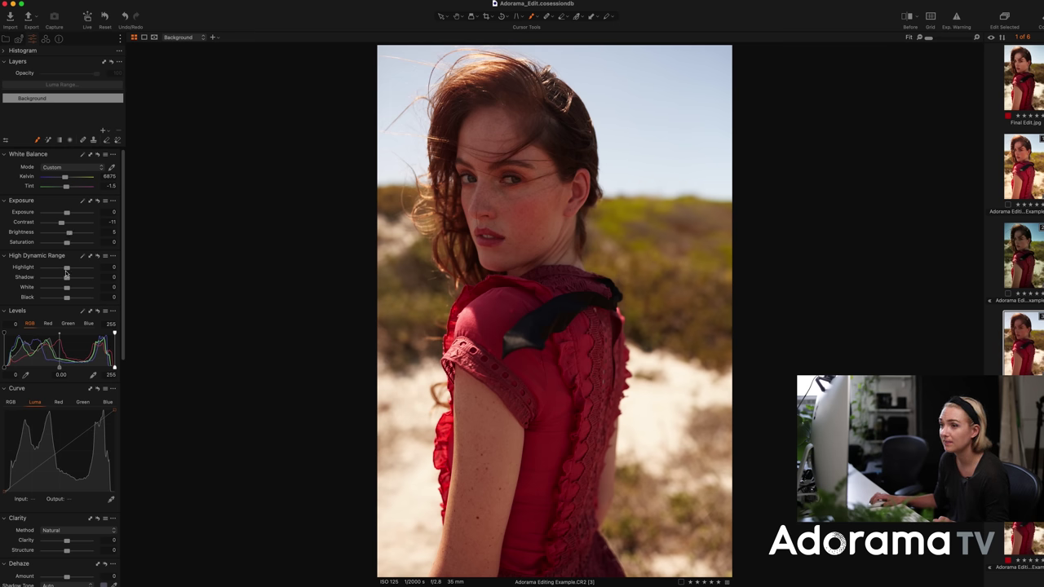
pyautogui.moveTo(66, 270); pyautogui.dragTo(58, 274)
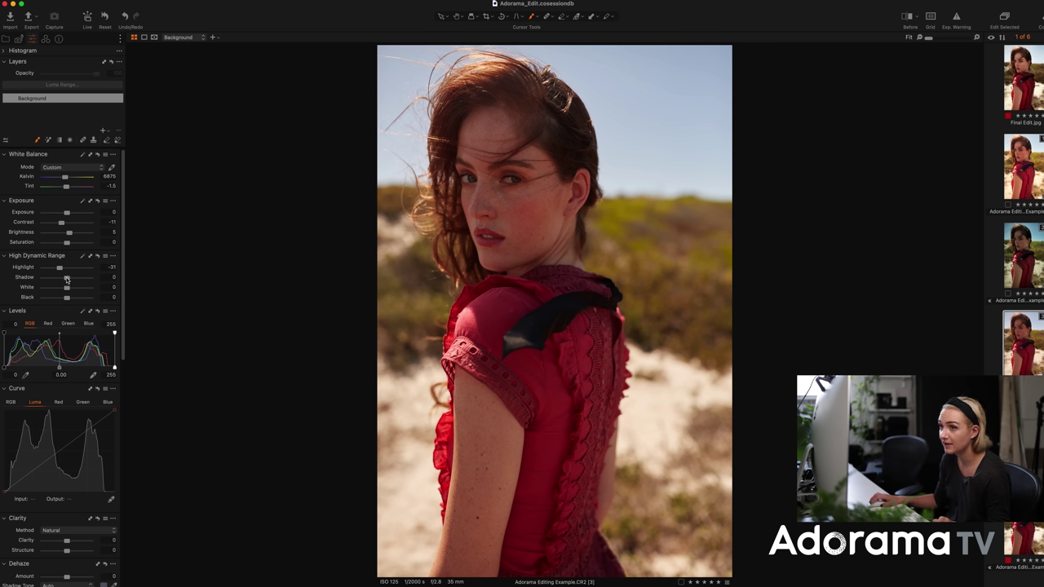
pyautogui.moveTo(67, 280); pyautogui.dragTo(66, 279)
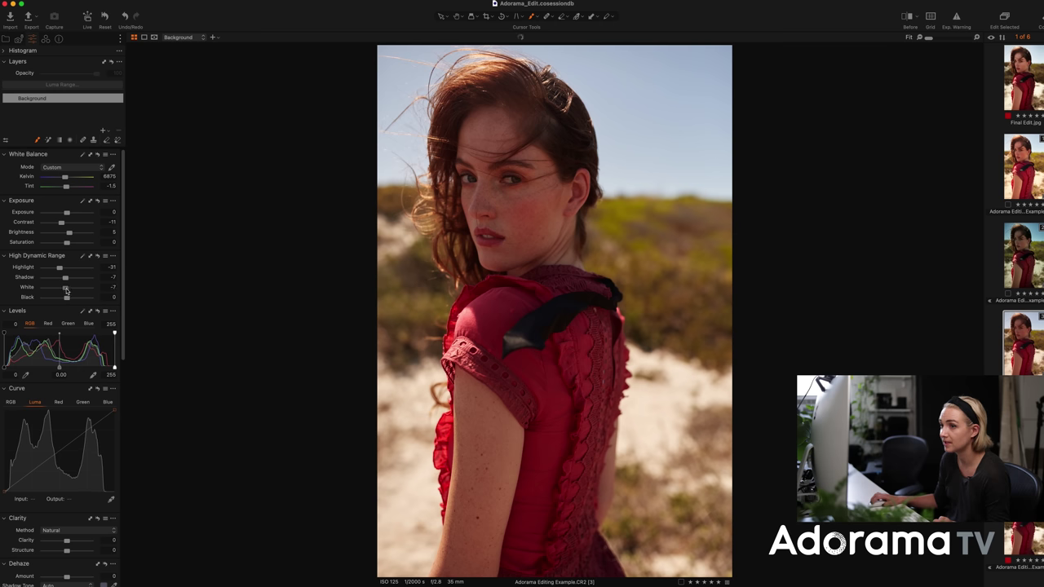
pyautogui.moveTo(68, 289); pyautogui.dragTo(71, 301)
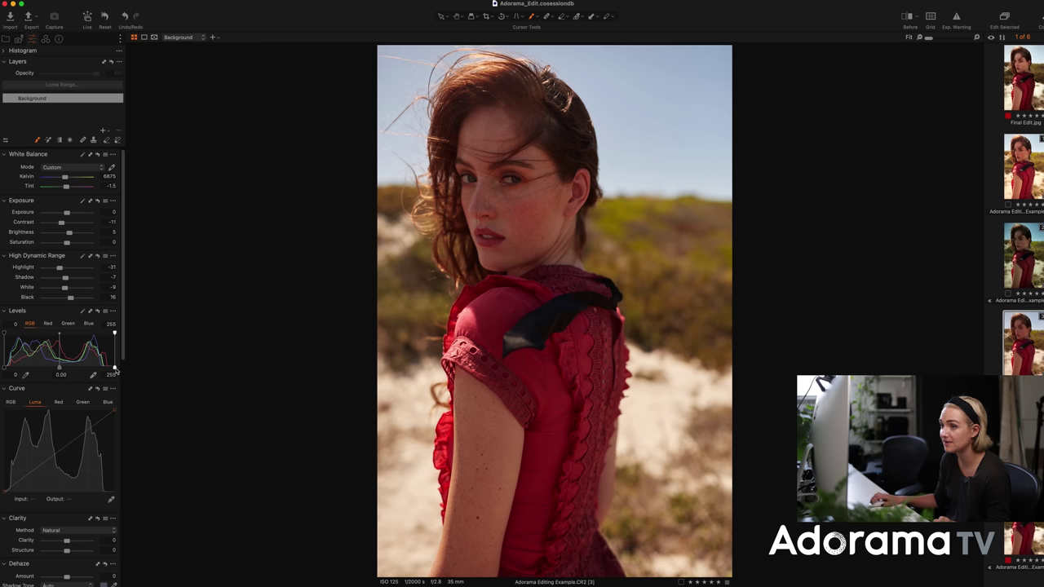
# - Set the RGB levels to shadow 2, midtone 0.04 and highlight 250, and add an anchor point in the luma curve's highlights
pyautogui.moveTo(115, 370); pyautogui.dragTo(56, 368)
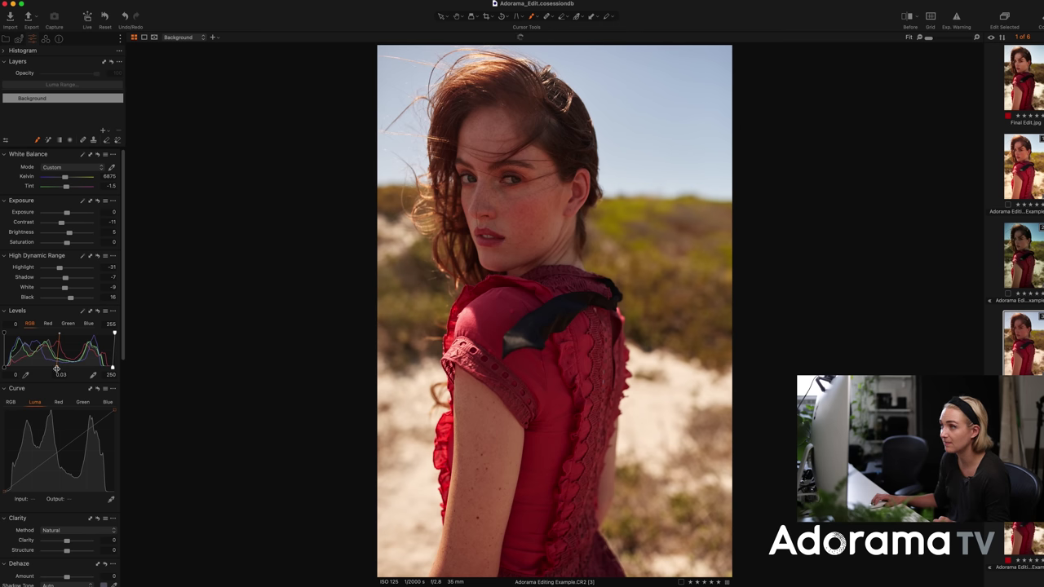
pyautogui.moveTo(57, 368); pyautogui.dragTo(57, 369)
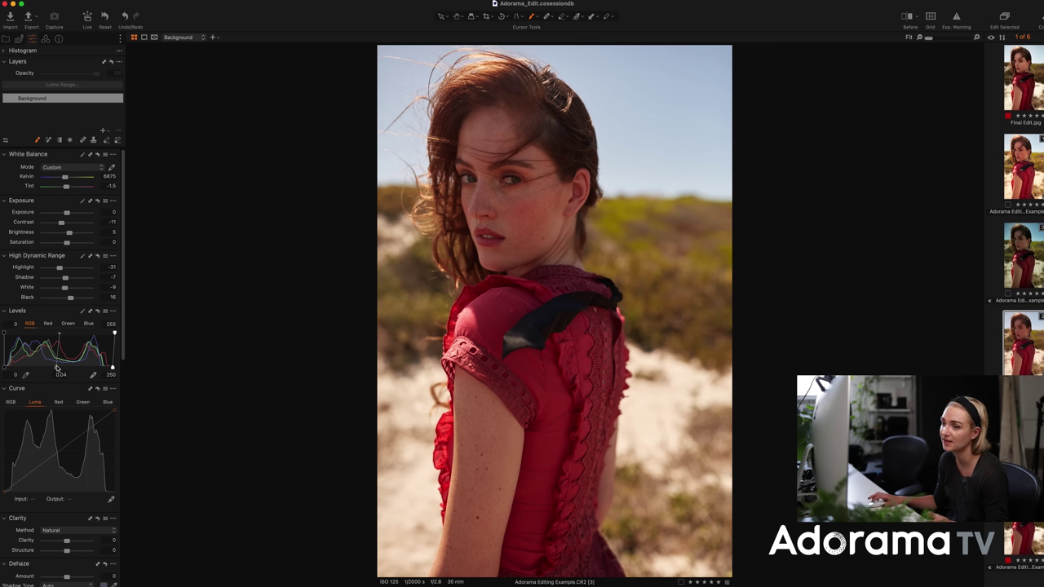
pyautogui.click(9, 375)
pyautogui.write('2')
pyautogui.press('Return')
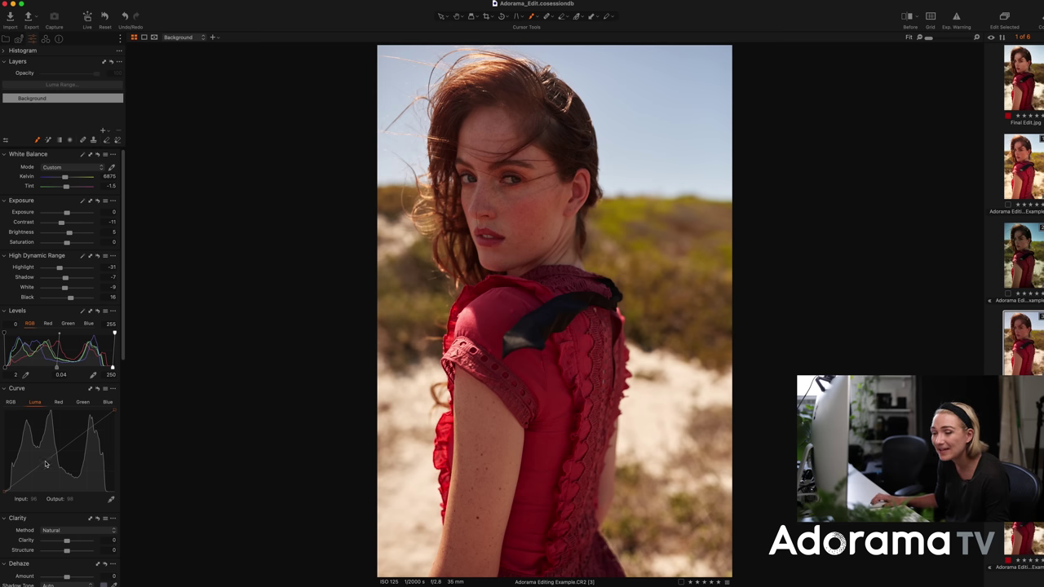
pyautogui.click(90, 427)
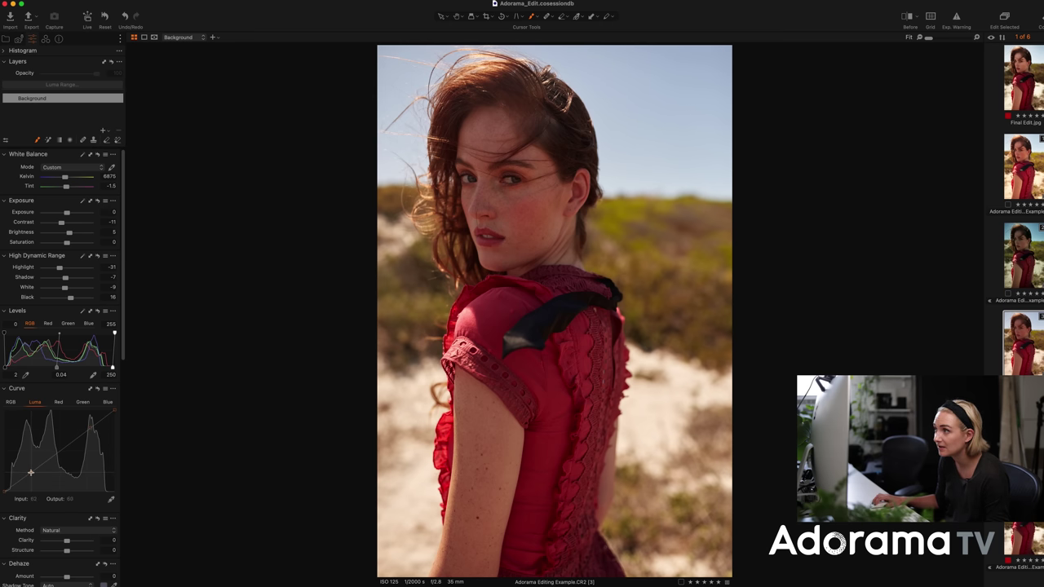
# - Set both clarity and structure to 10 with the Natural method
pyautogui.scroll(-2, 54, 467)
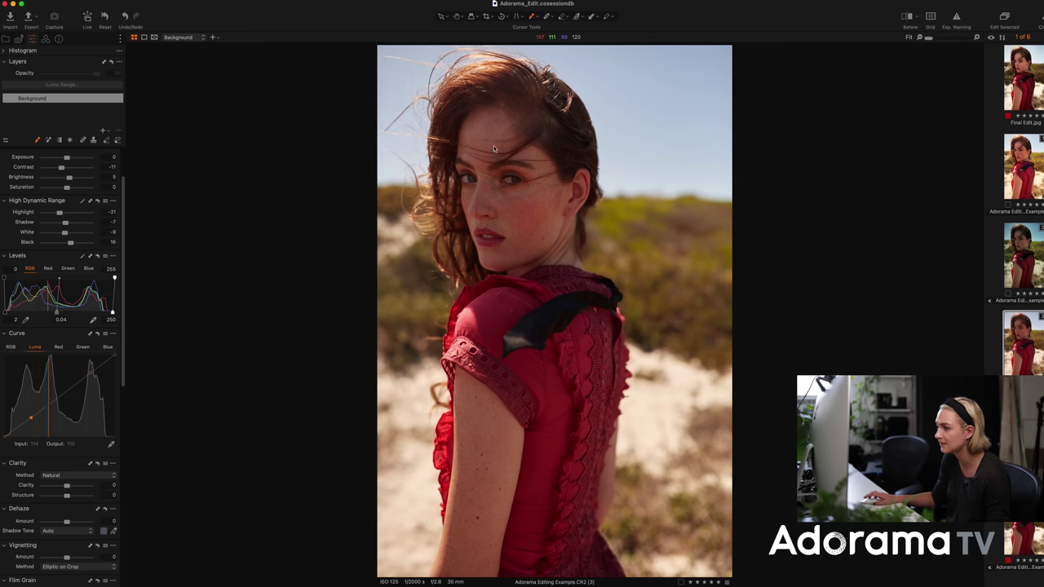
pyautogui.scroll(1, 491, 144)
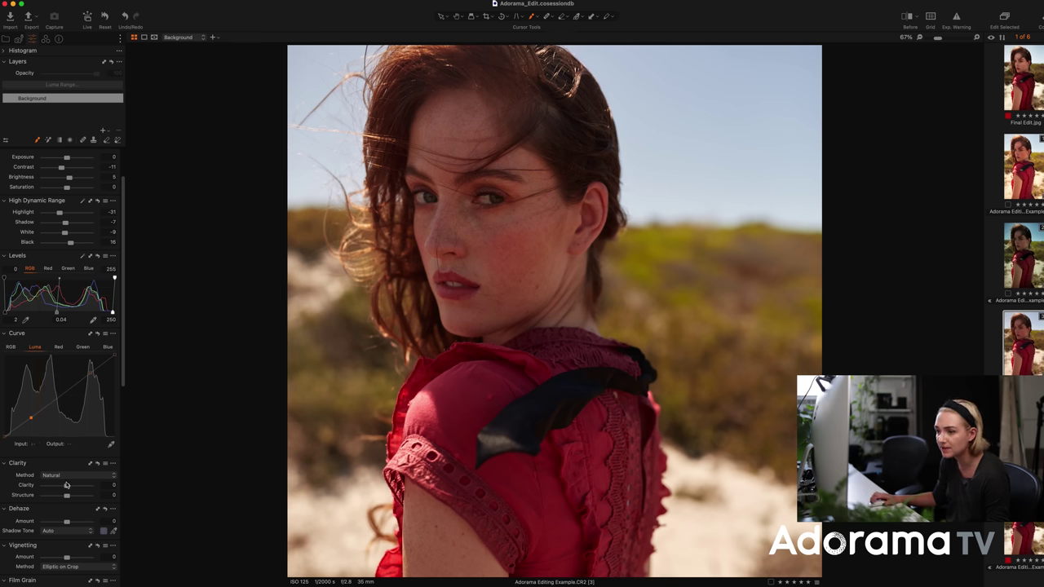
pyautogui.moveTo(67, 487); pyautogui.dragTo(70, 487)
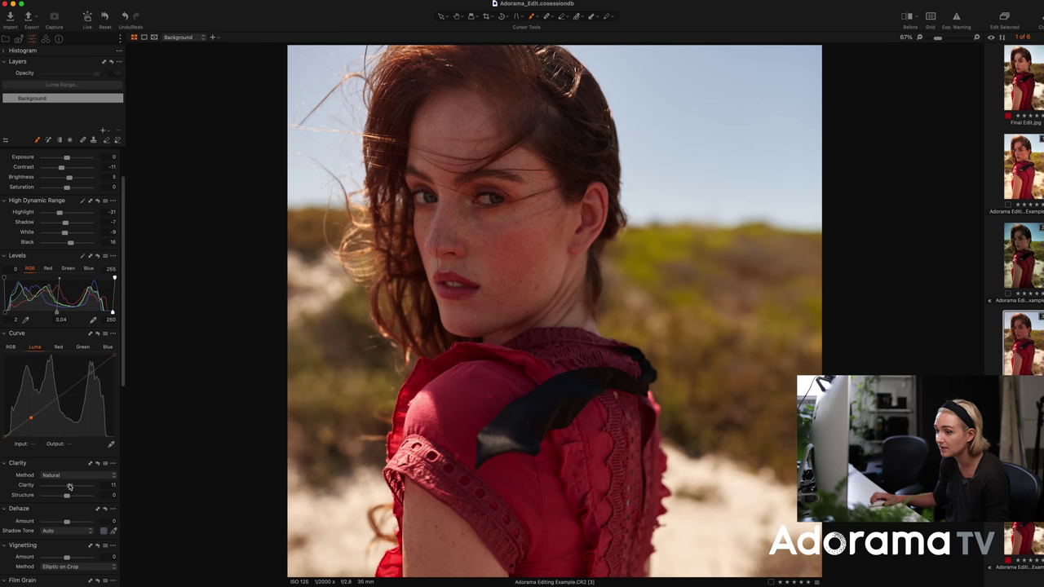
pyautogui.click(111, 485)
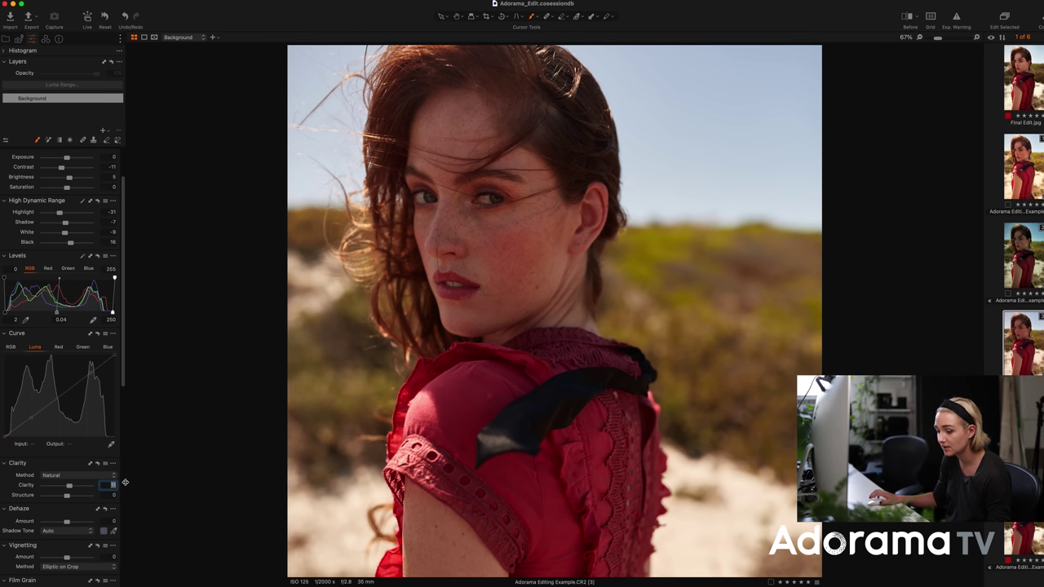
pyautogui.write('10')
pyautogui.press('Tab')
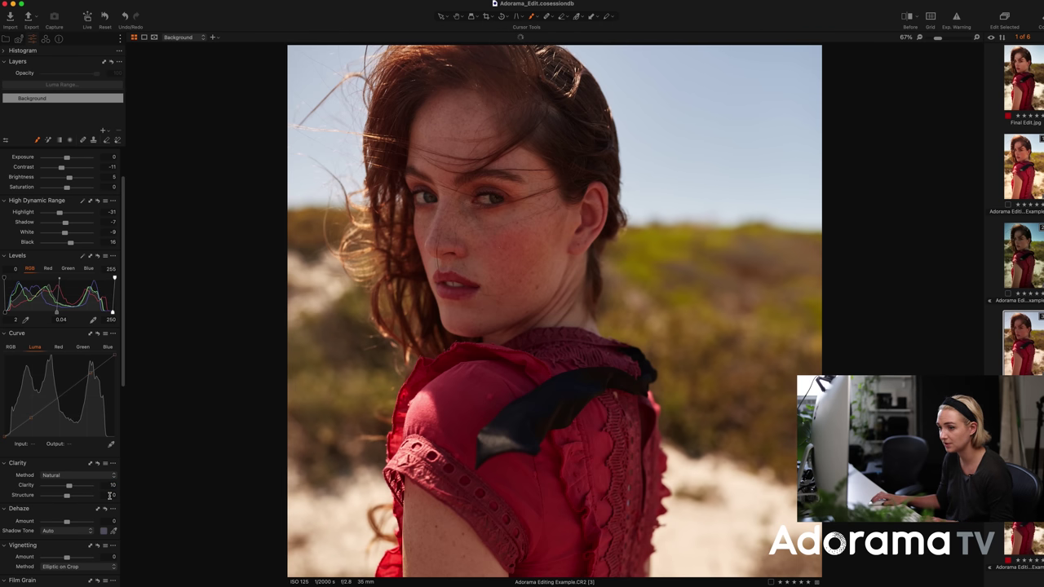
pyautogui.write('10')
pyautogui.press('Return')
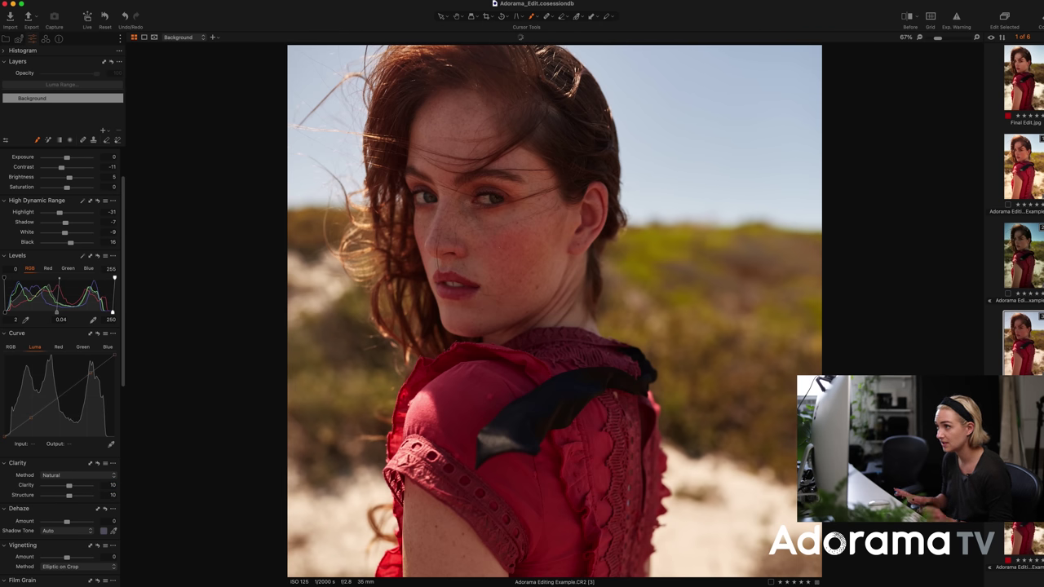
# - Set structure to 15 and the vignetting amount to -0.3 on the third variant's background
pyautogui.click(112, 495)
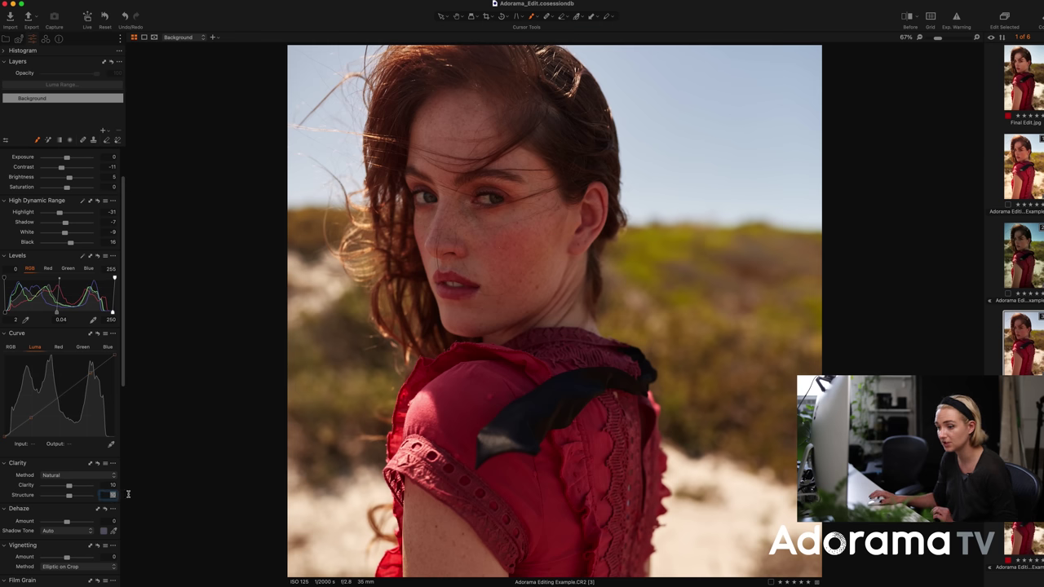
pyautogui.write('15')
pyautogui.press('Return')
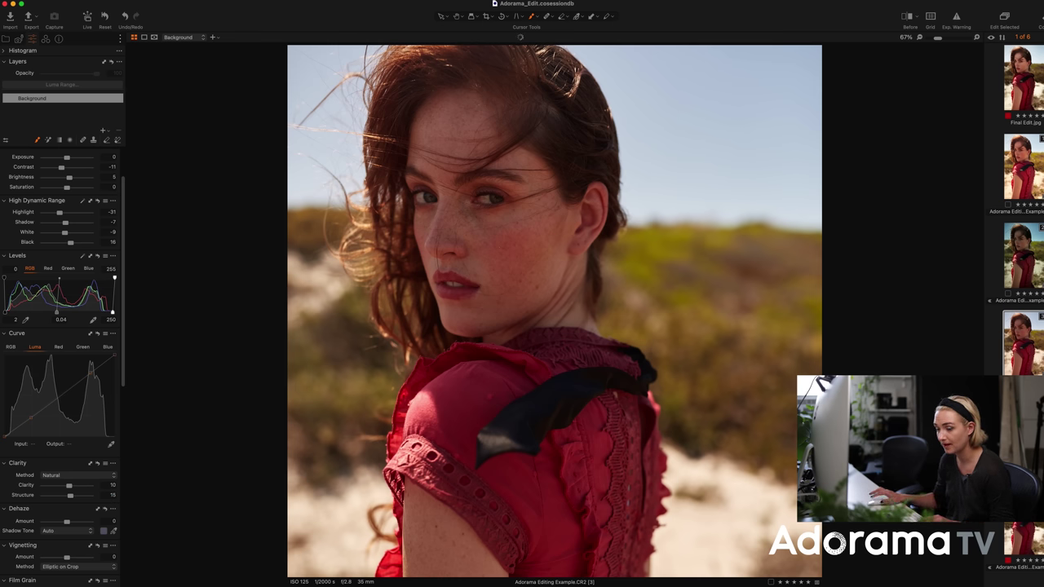
pyautogui.press('super+minus')
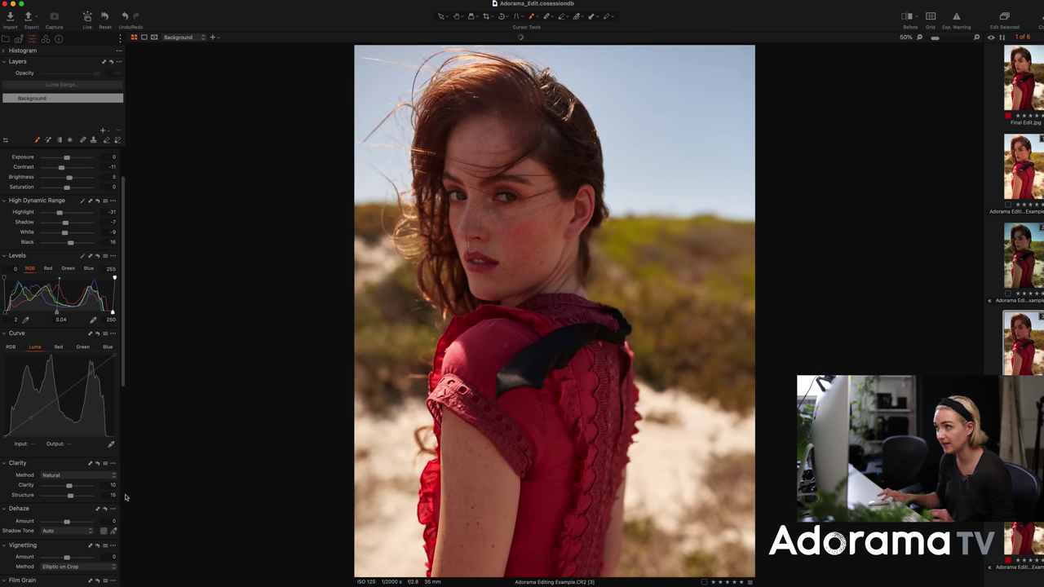
pyautogui.press('super+0')
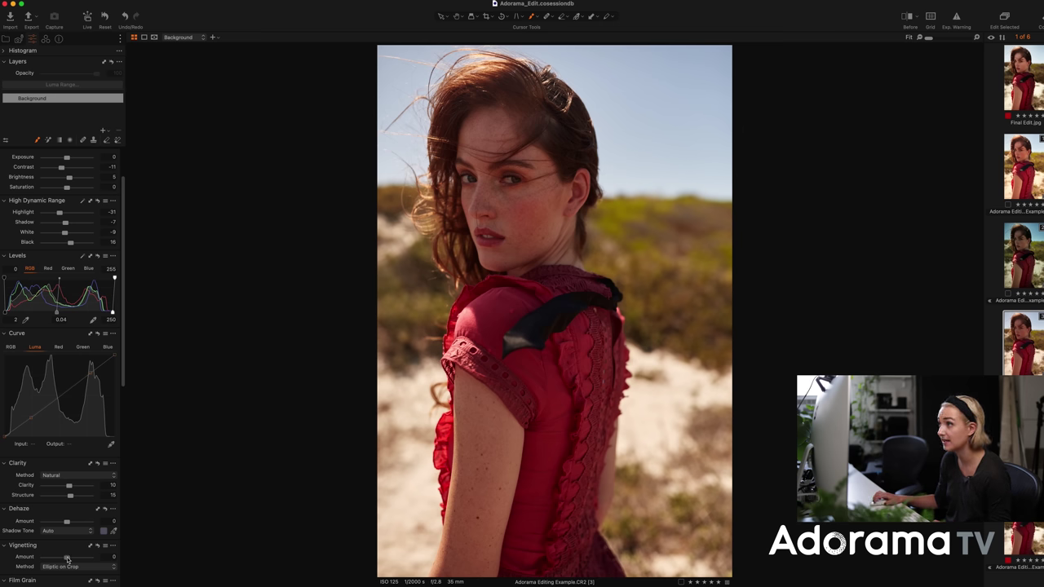
pyautogui.moveTo(66, 558); pyautogui.dragTo(65, 559)
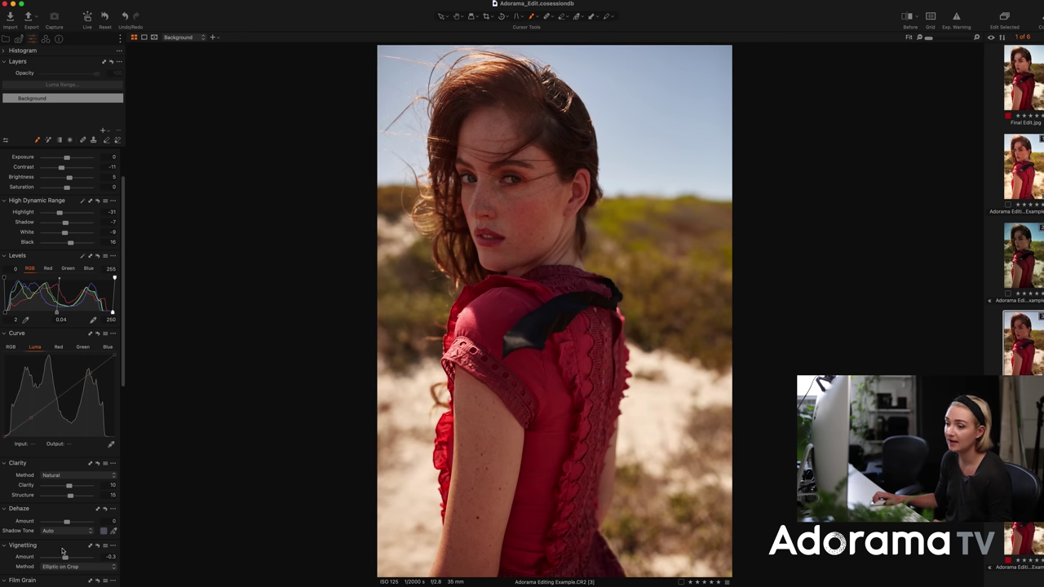
# - Add Tabular Grain film grain to the third variant with an impact of 20
pyautogui.scroll(-5, 66, 556)
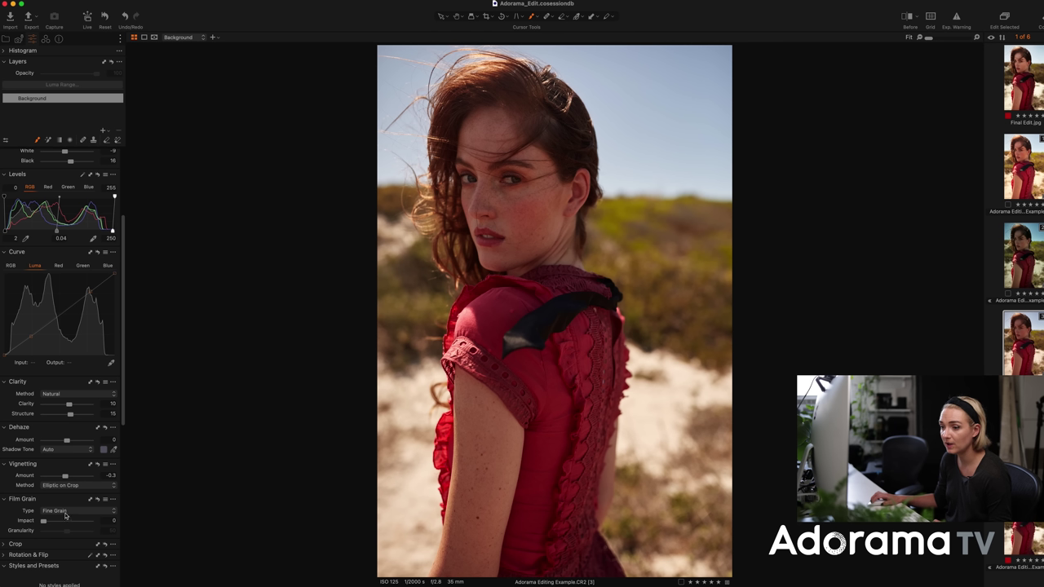
pyautogui.click(65, 511)
pyautogui.click(70, 548)
pyautogui.moveTo(46, 525); pyautogui.dragTo(117, 523)
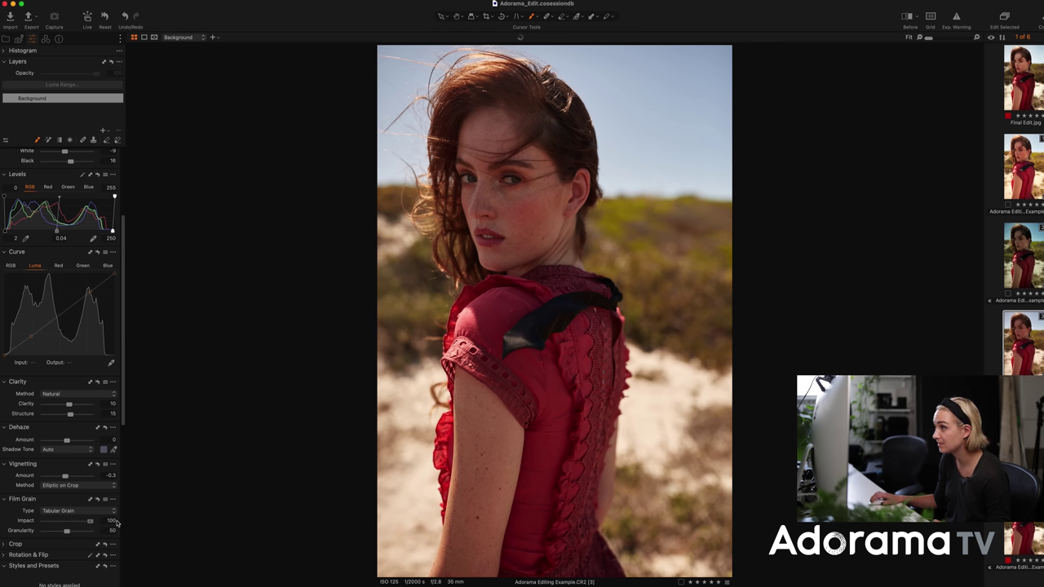
pyautogui.moveTo(94, 526); pyautogui.dragTo(55, 525)
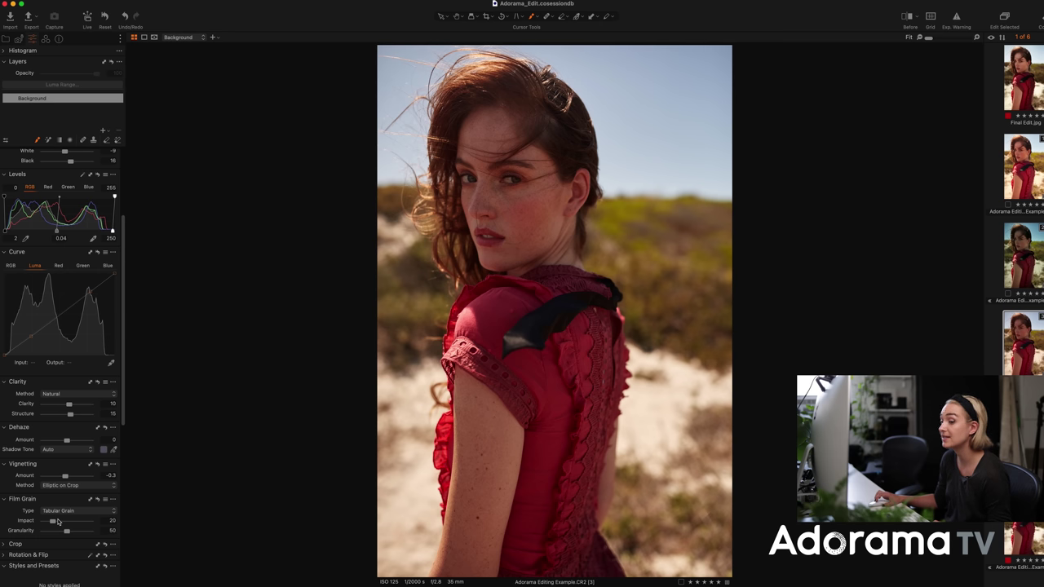
# - Preview the Beyond Film styles and apply F400 - I to a new layer
pyautogui.scroll(-10, 58, 521)
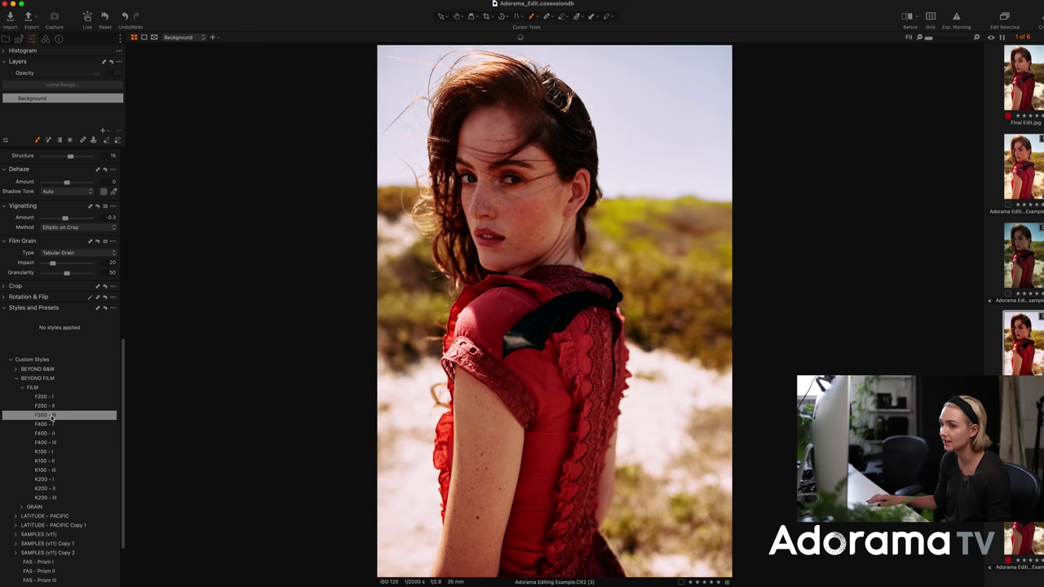
pyautogui.scroll(-1, 50, 422)
pyautogui.scroll(-1, 51, 425)
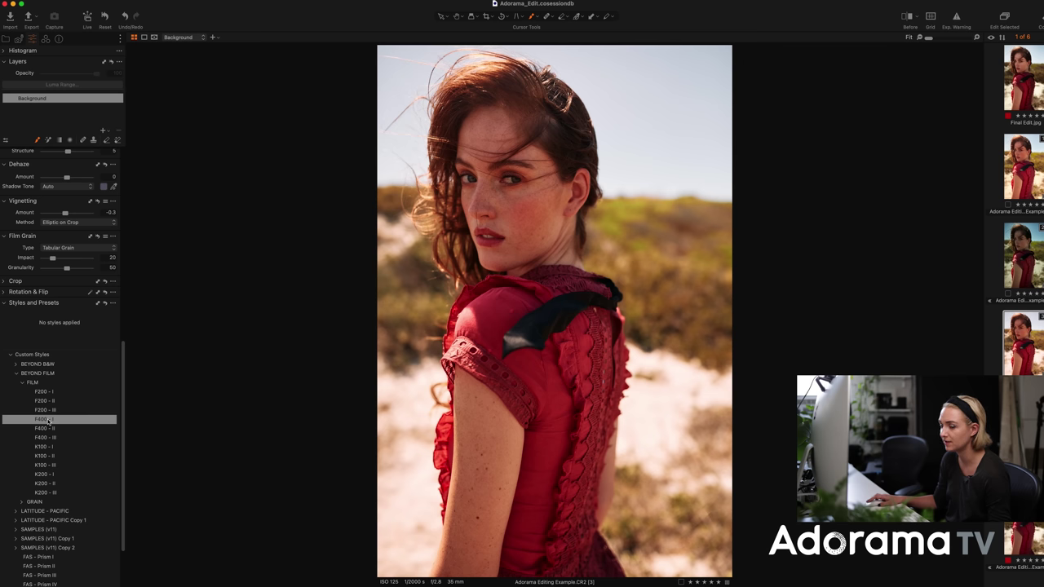
pyautogui.rightClick(49, 421)
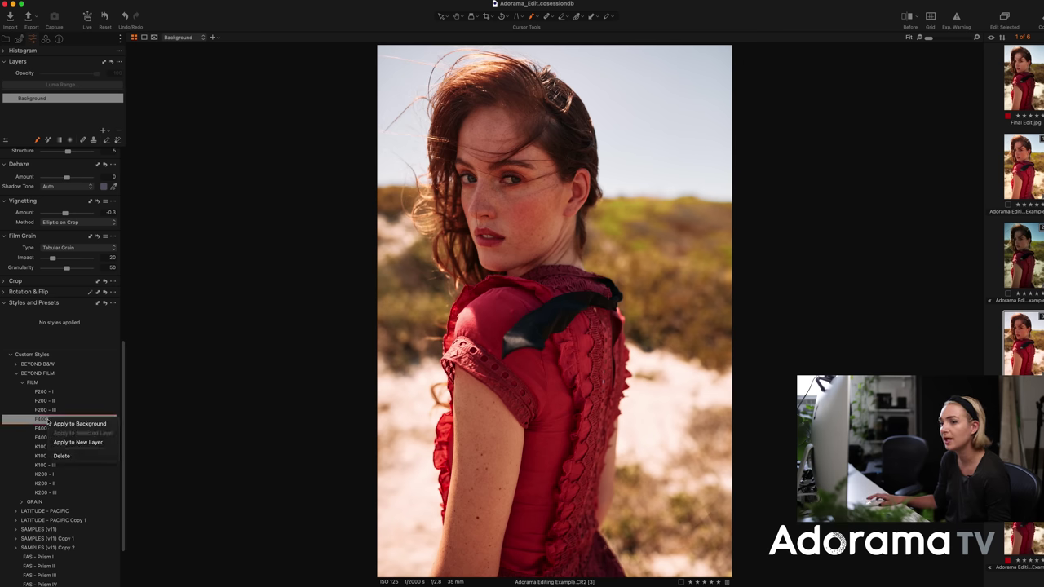
pyautogui.click(75, 444)
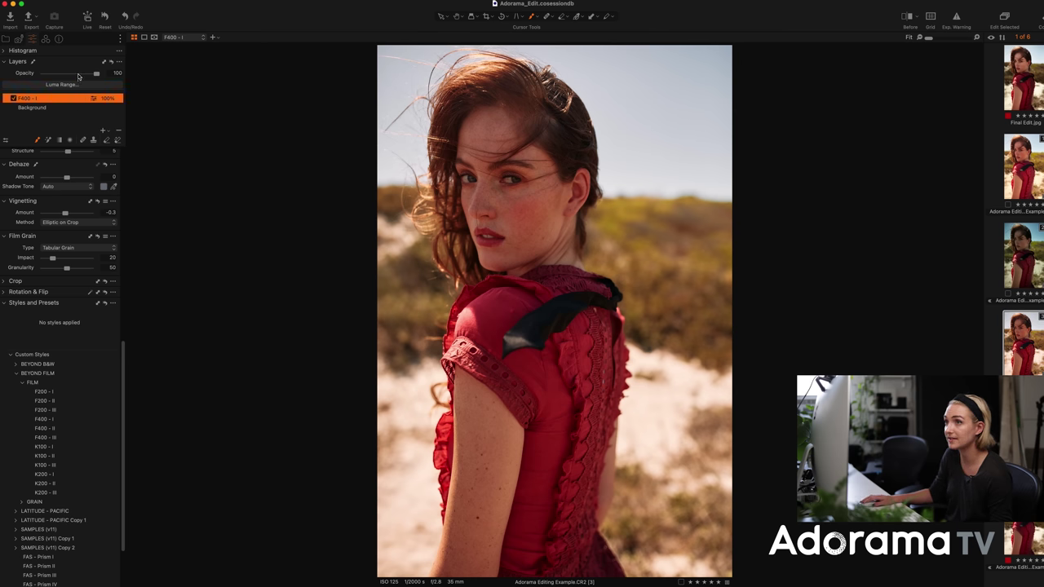
# - Set the F400 - I layer's opacity to 60
pyautogui.click(76, 74)
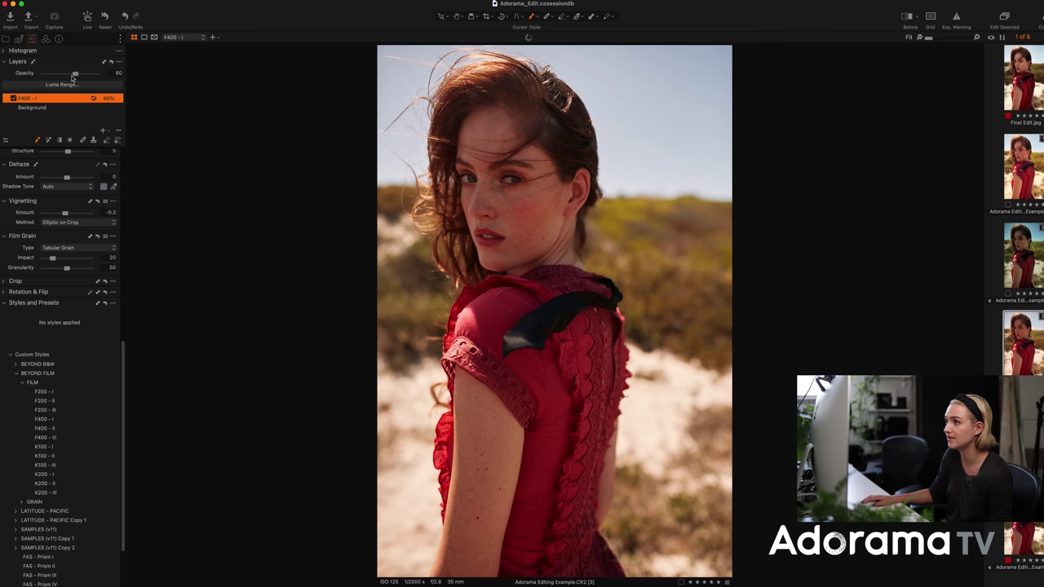
pyautogui.moveTo(71, 75); pyautogui.dragTo(74, 75)
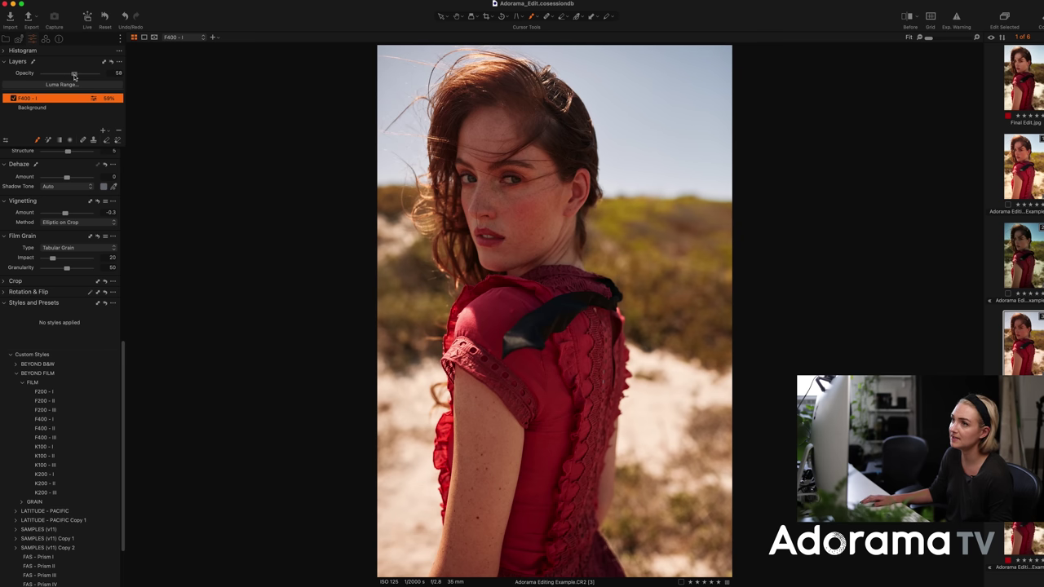
pyautogui.click(117, 73)
pyautogui.write('60')
pyautogui.press('Return')
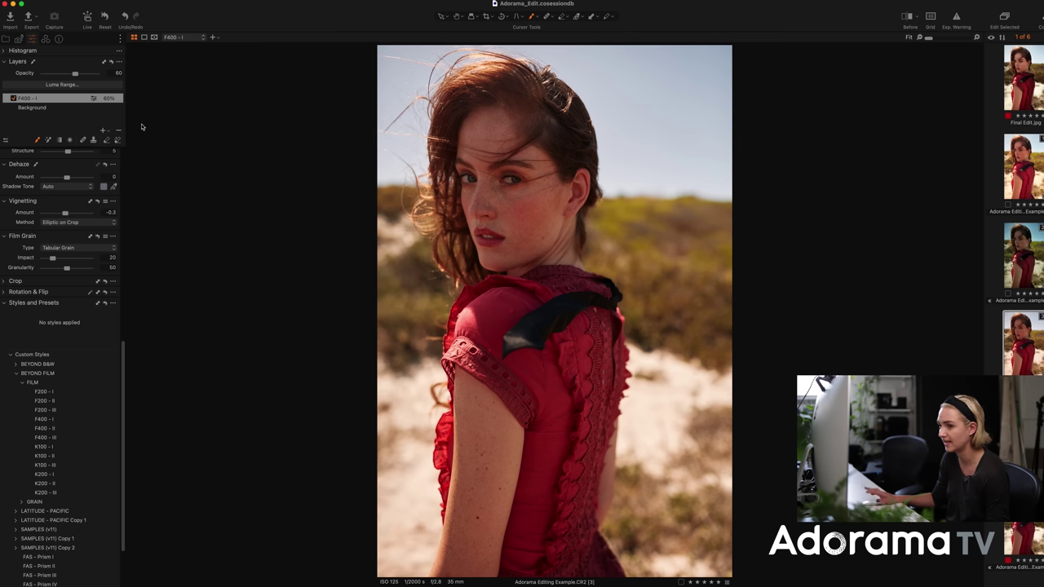
# - Compare the third variant before and after its tone, grain and film style edits
pyautogui.click(909, 18)
pyautogui.moveTo(554, 311); pyautogui.dragTo(239, 328)
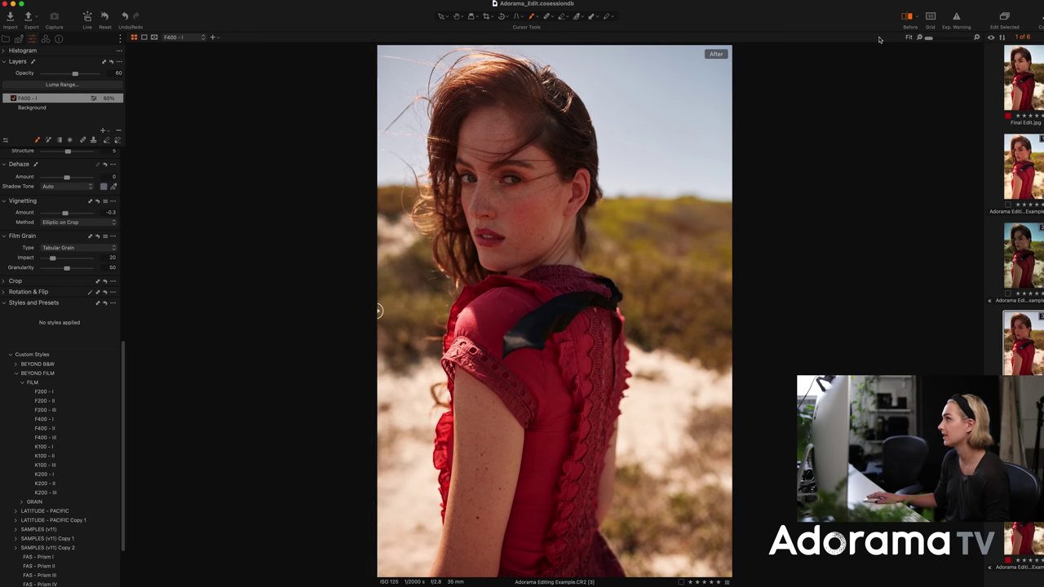
pyautogui.press('y')
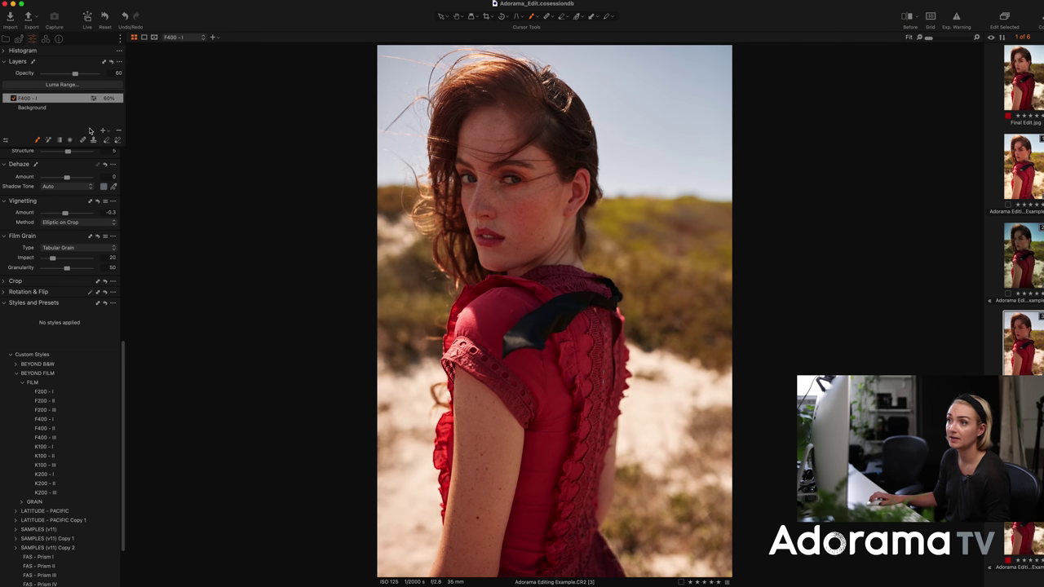
# - Add a new filled adjustment layer above F400 - I and name it Color
pyautogui.click(101, 130)
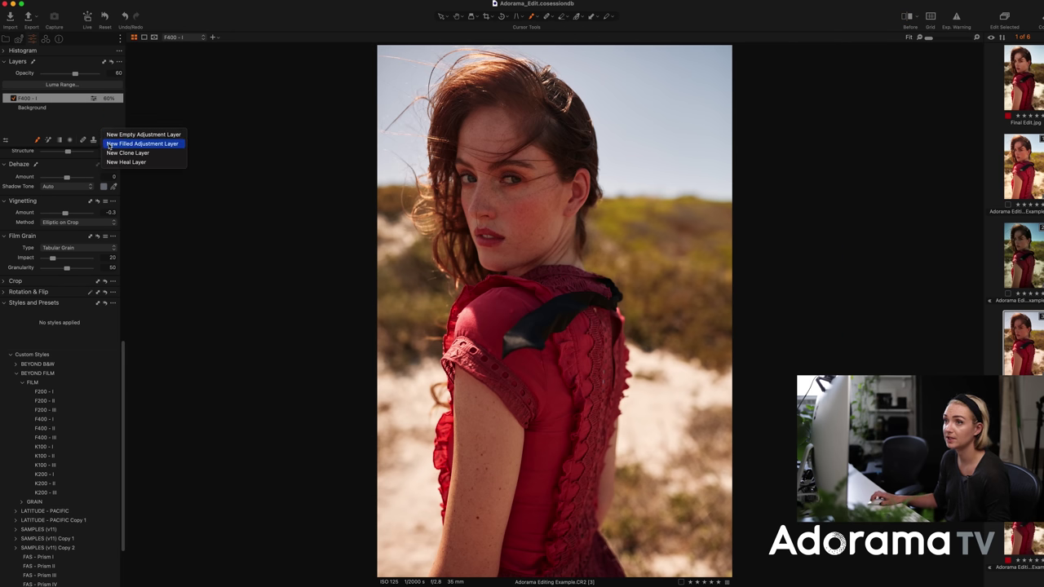
pyautogui.click(114, 143)
pyautogui.doubleClick(44, 98)
pyautogui.write('Color')
pyautogui.press('Return')
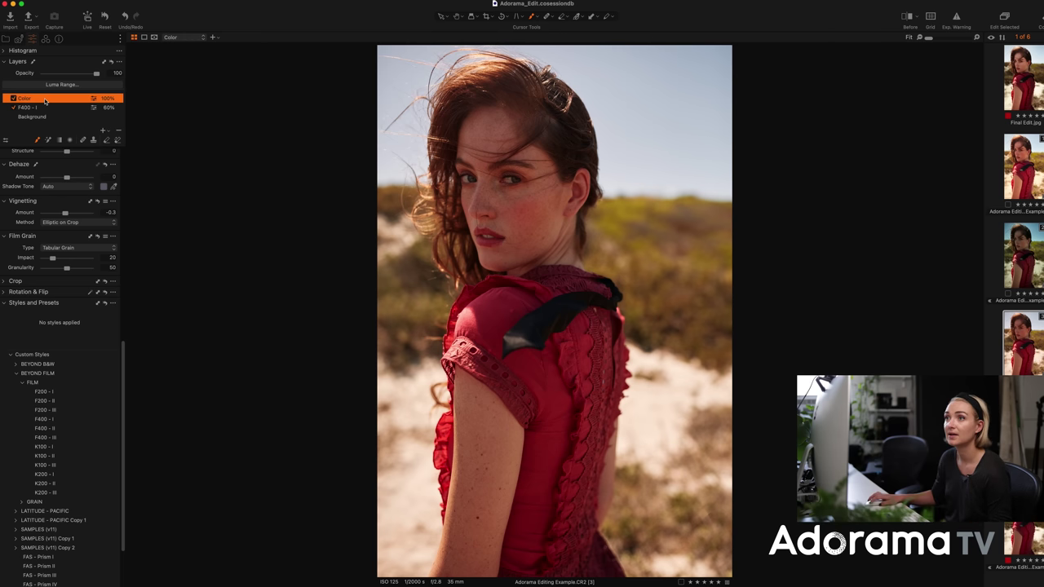
# - Give the Color layer's master color balance an orange hue at very low saturation
pyautogui.click(46, 38)
pyautogui.click(9, 260)
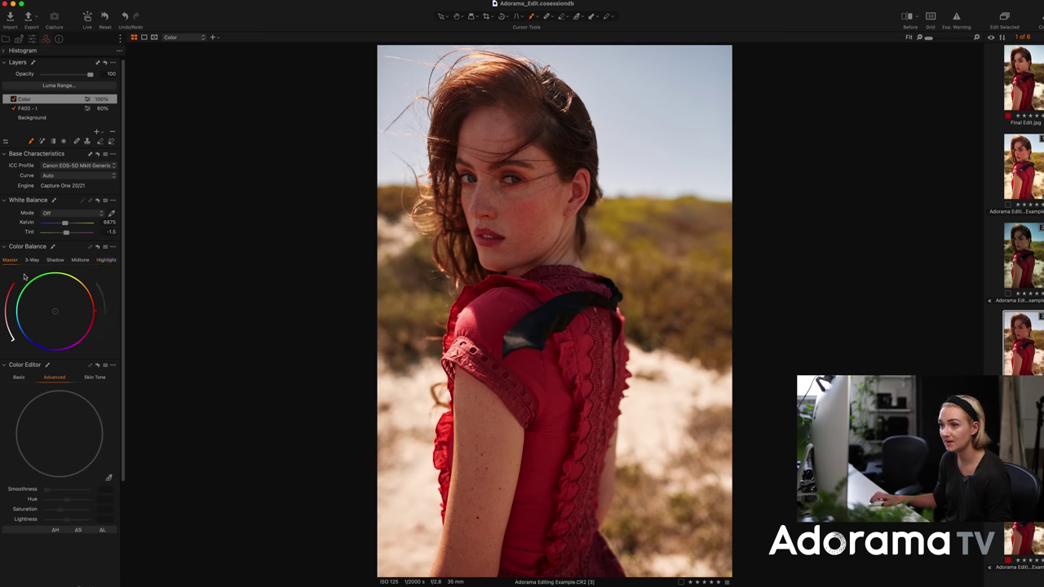
pyautogui.moveTo(54, 312); pyautogui.dragTo(90, 287)
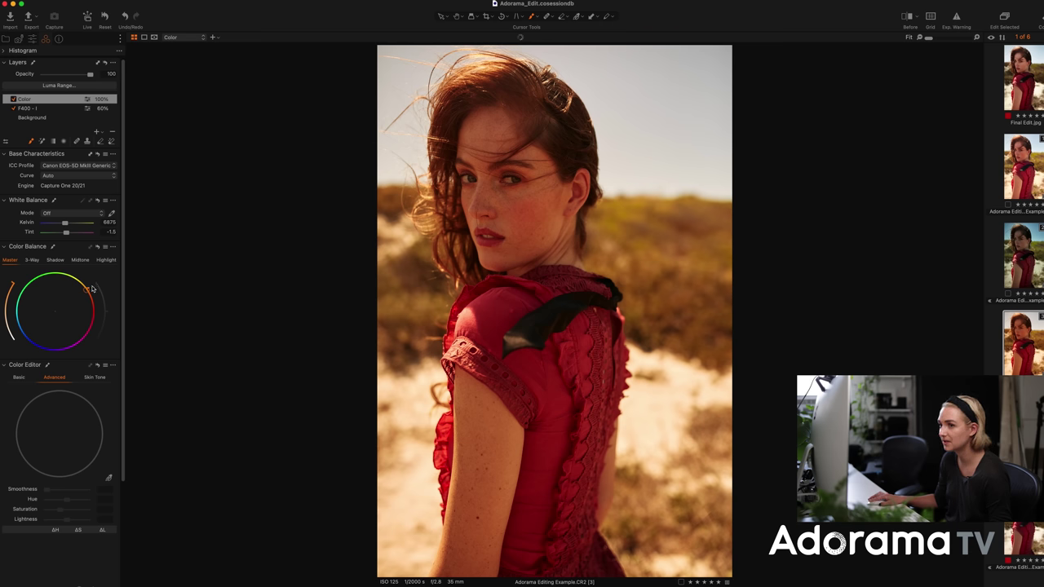
pyautogui.moveTo(11, 284); pyautogui.dragTo(10, 338)
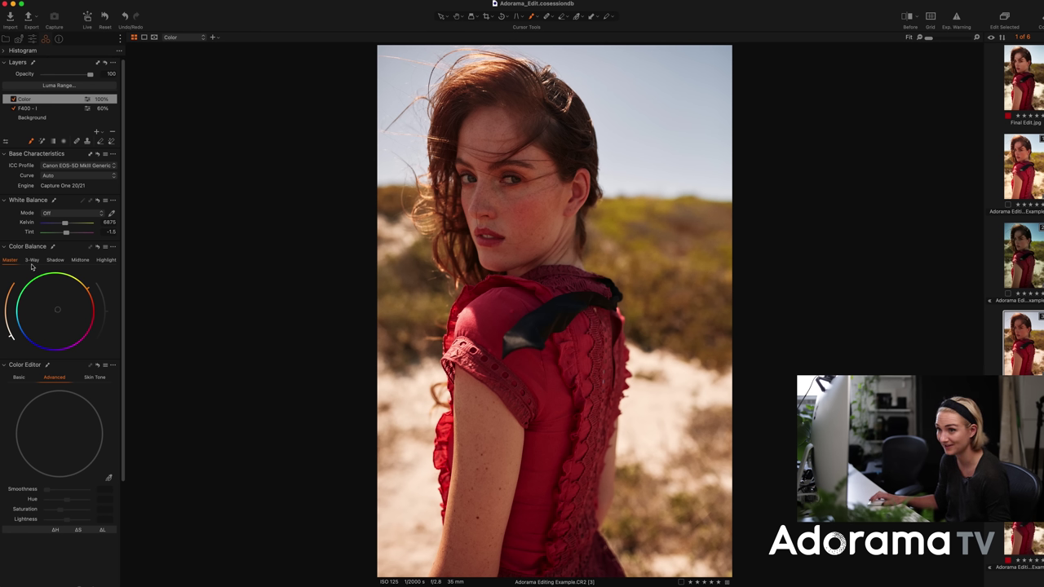
# - Tint the Color layer's shadows blue-violet in the color balance, keeping the saturation low
pyautogui.click(51, 260)
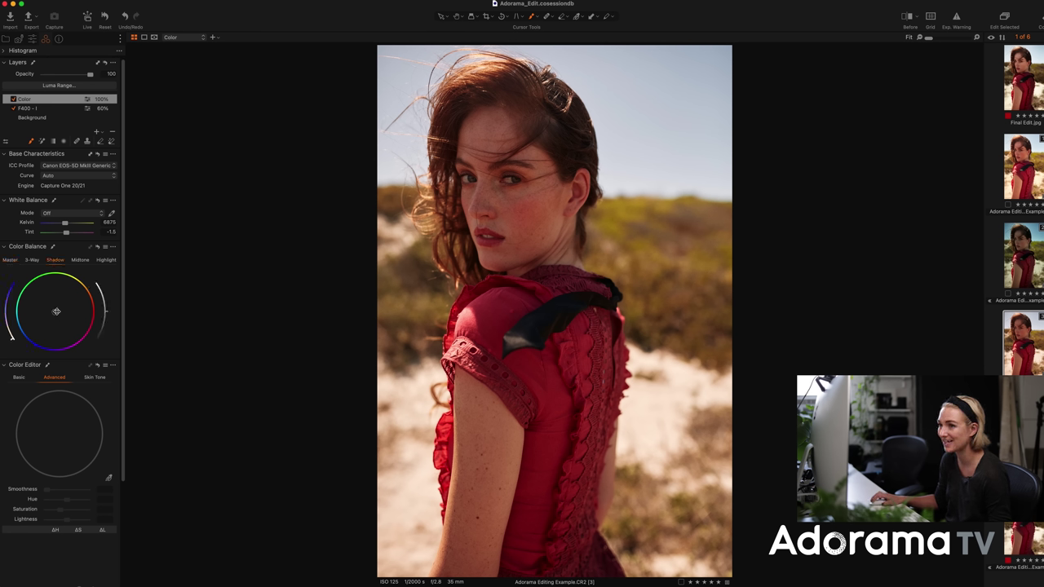
pyautogui.moveTo(82, 301); pyautogui.dragTo(55, 356)
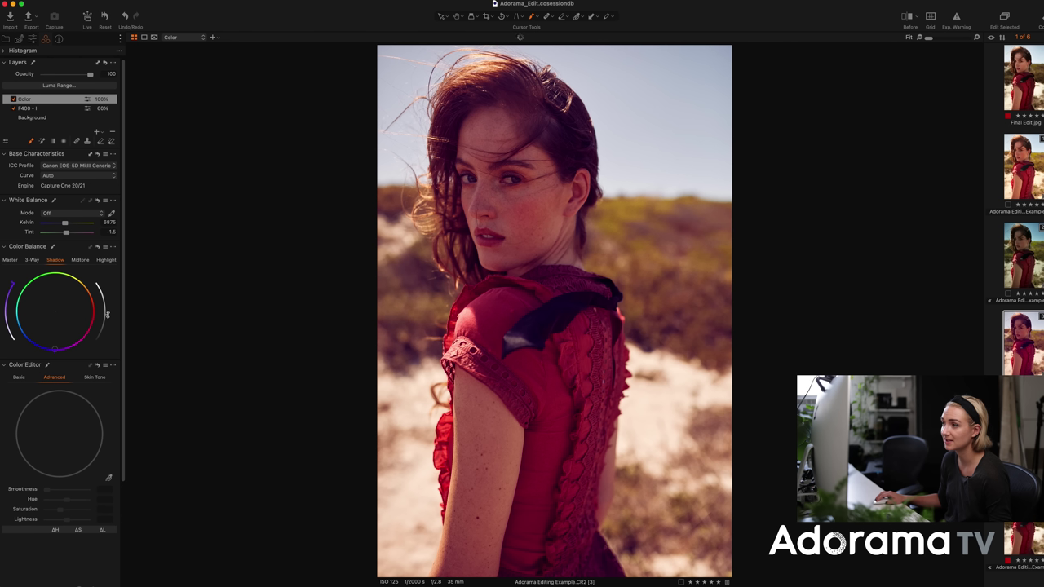
pyautogui.moveTo(14, 286); pyautogui.dragTo(5, 340)
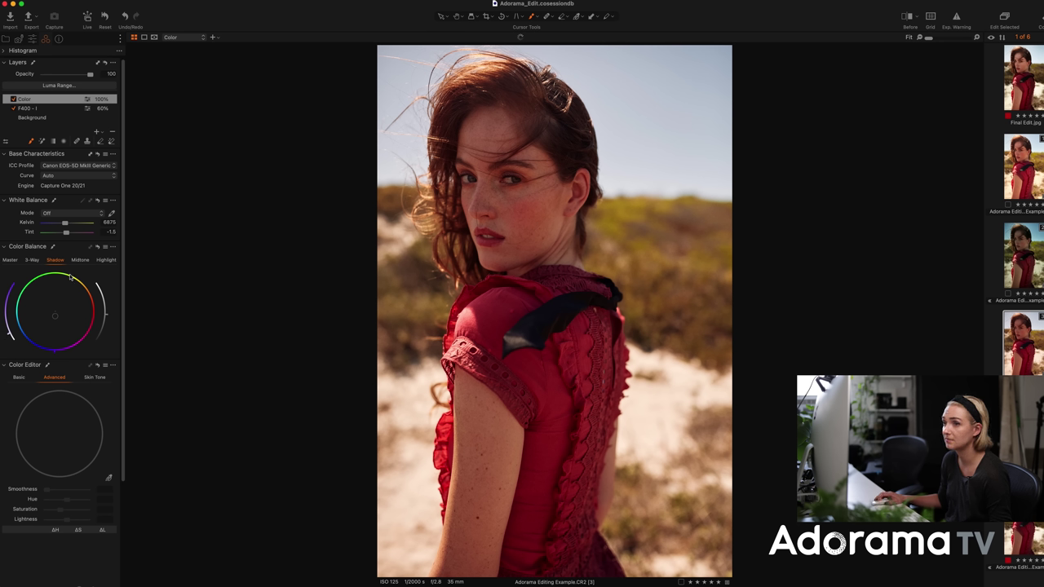
# - Tint the Color layer's midtones pinkish red in the color balance at very low saturation
pyautogui.click(78, 266)
pyautogui.moveTo(58, 314); pyautogui.dragTo(87, 319)
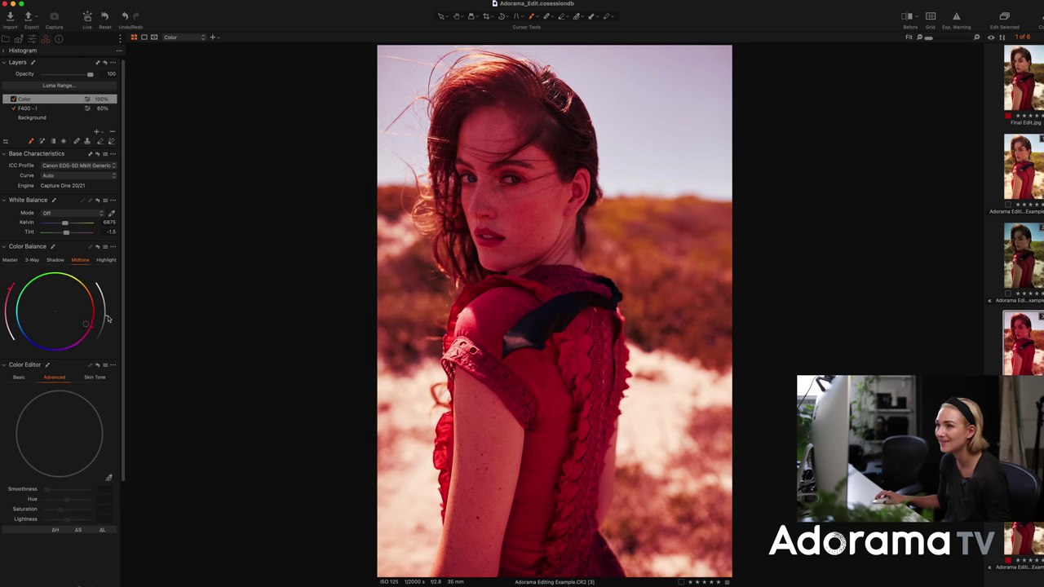
pyautogui.moveTo(10, 290); pyautogui.dragTo(7, 339)
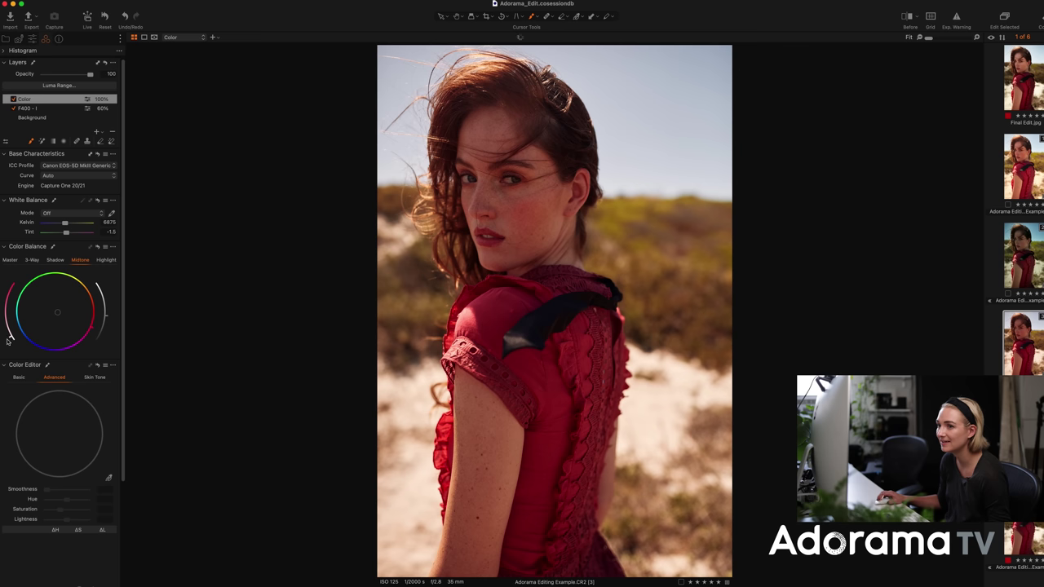
# - Tint the Color layer's highlights warm orange in the color balance, keeping the saturation low
pyautogui.click(106, 259)
pyautogui.moveTo(57, 312); pyautogui.dragTo(74, 290)
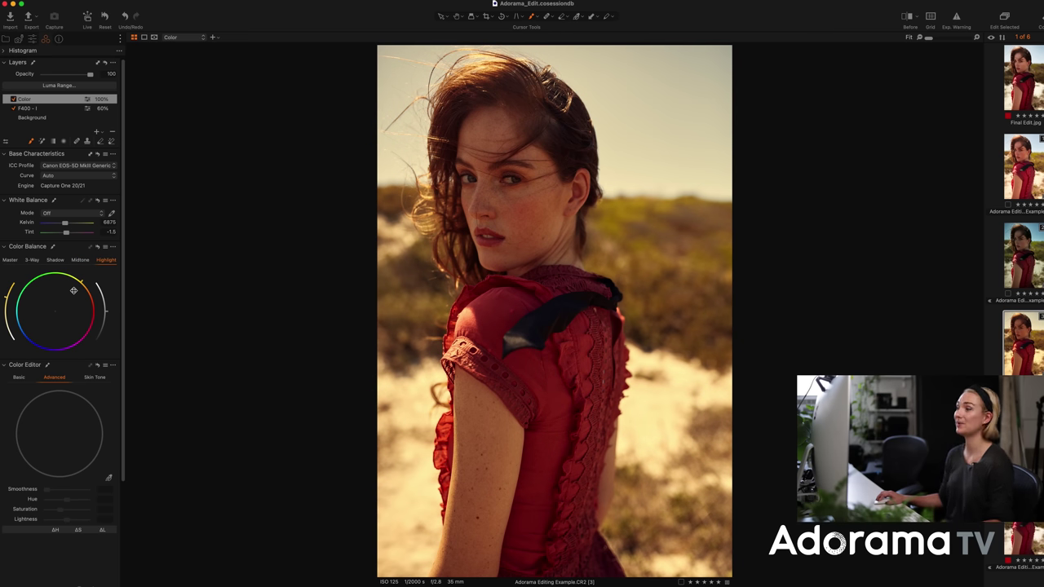
pyautogui.moveTo(73, 290); pyautogui.dragTo(92, 277)
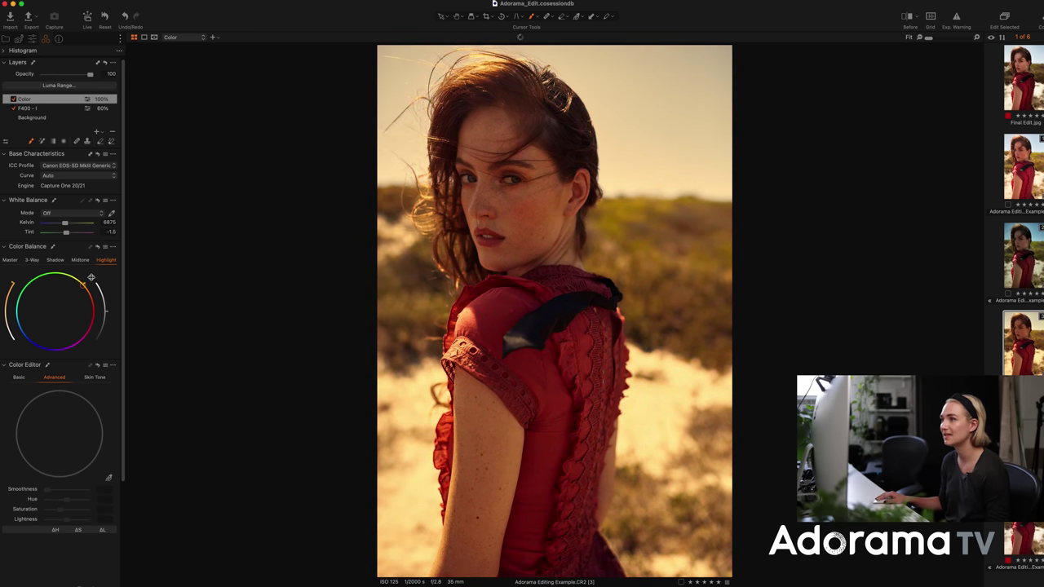
pyautogui.doubleClick(12, 284)
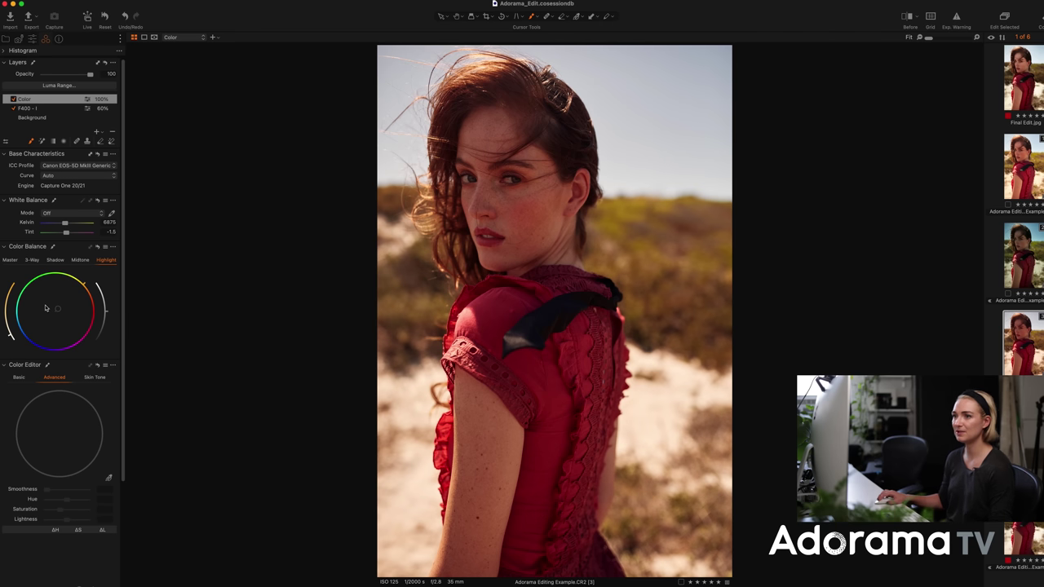
# - Review the shadow color balance and compare the graded third variant with its original
pyautogui.click(55, 260)
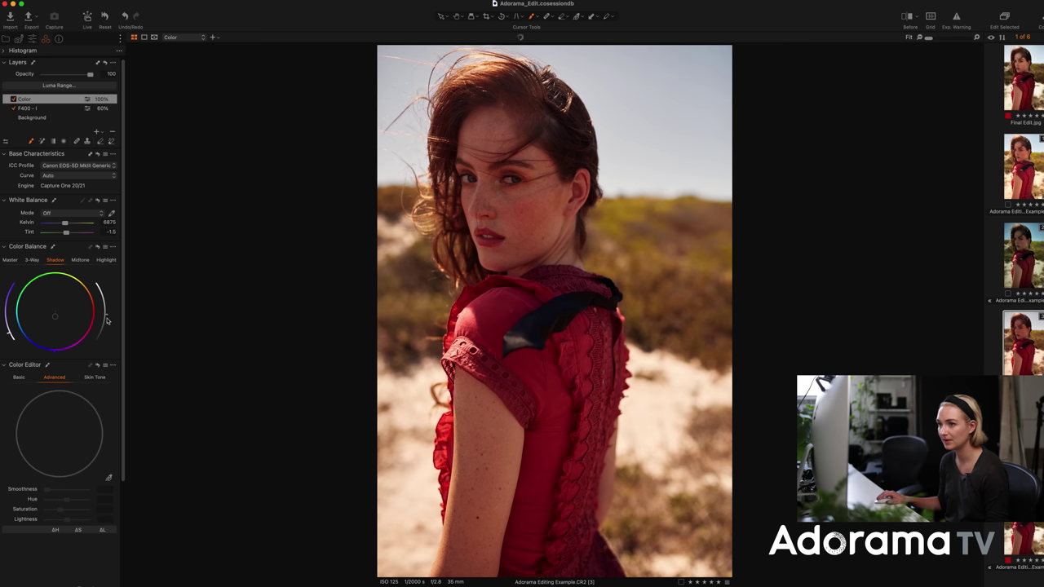
pyautogui.press('y')
pyautogui.moveTo(553, 310); pyautogui.dragTo(314, 245)
pyautogui.click(905, 23)
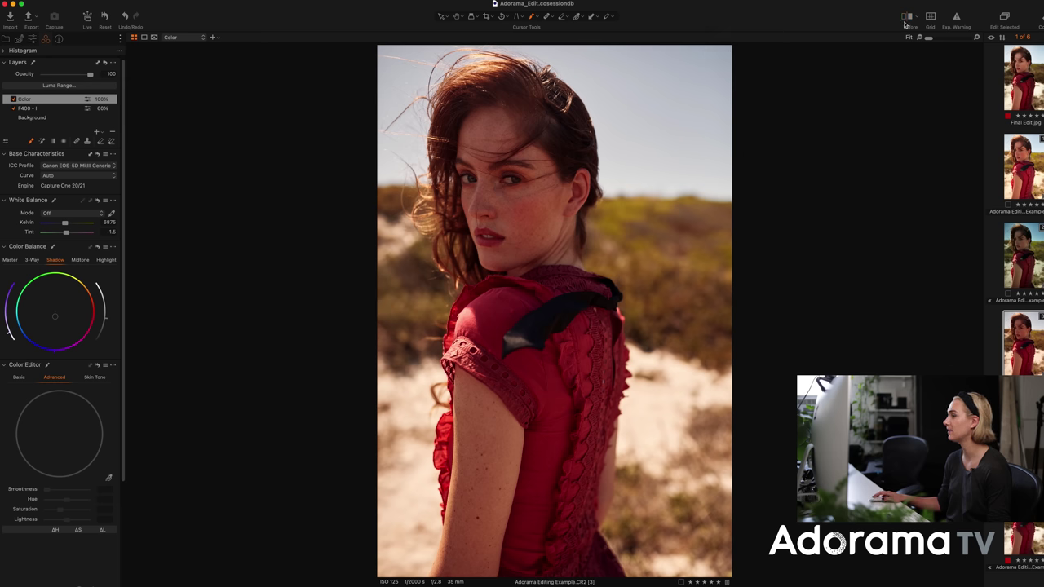
# - Compare the third variant with the green-toned and first variants, ending on the third
pyautogui.click(1018, 250)
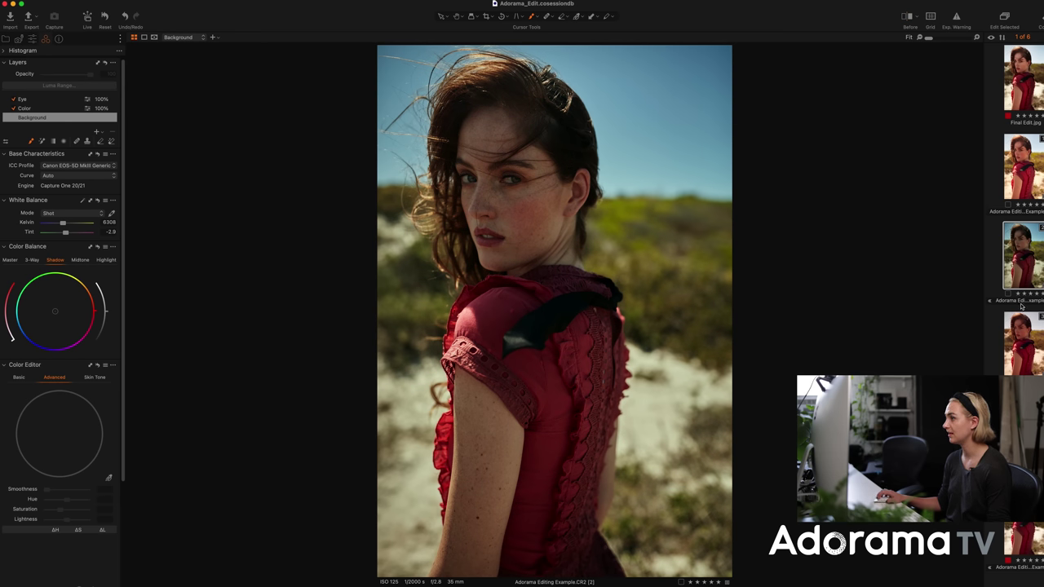
pyautogui.click(1019, 357)
pyautogui.click(1025, 165)
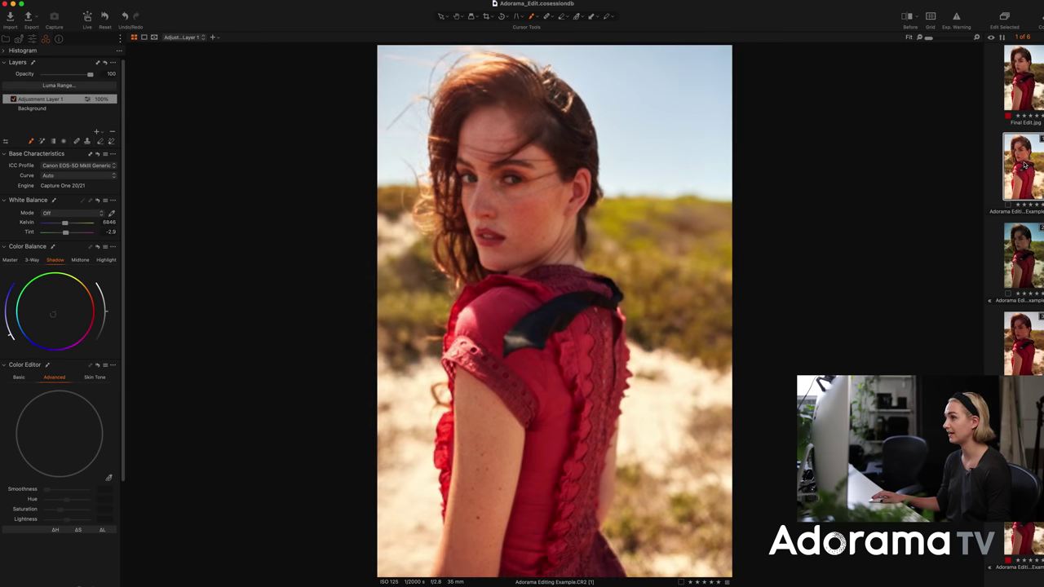
pyautogui.click(1019, 339)
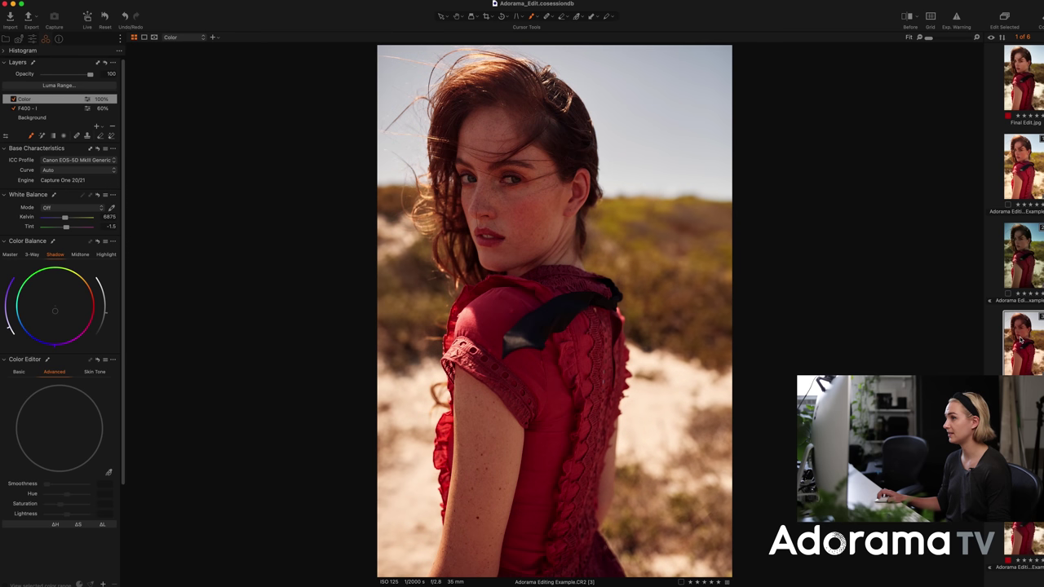
# - Compare the Final Edit image with the first, green-toned and third variants in turn
pyautogui.click(1025, 77)
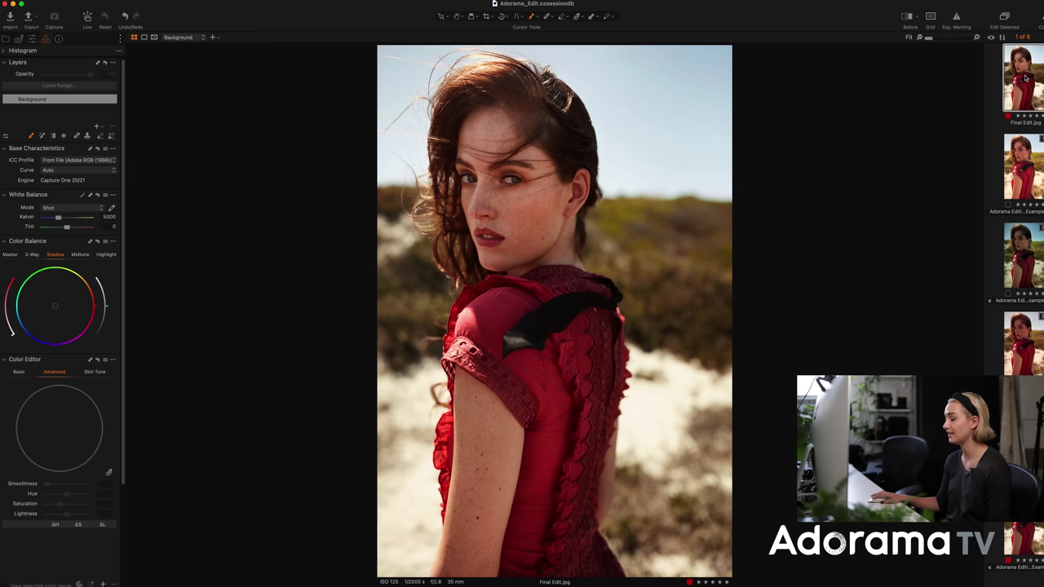
pyautogui.click(1017, 154)
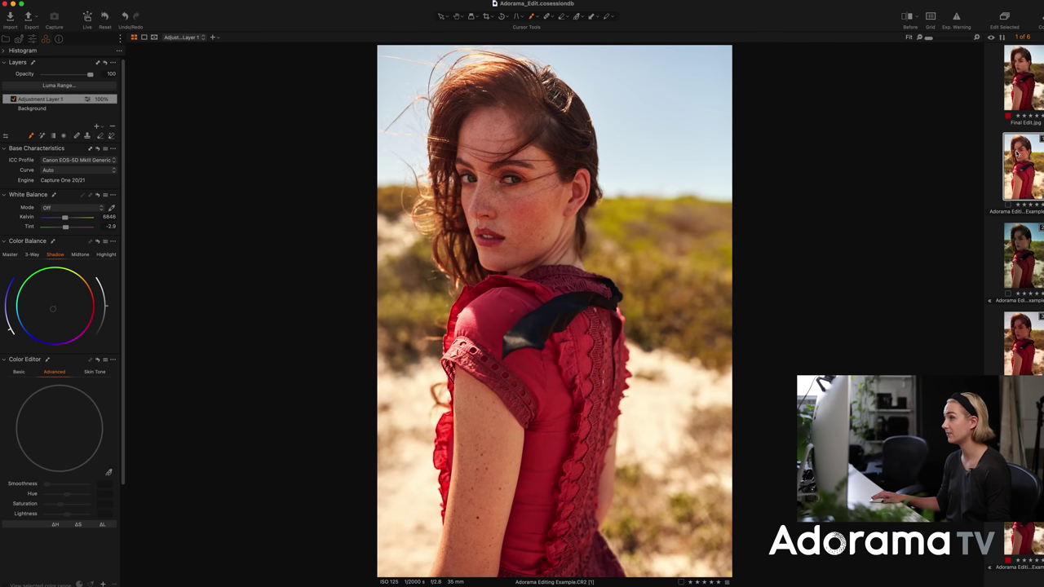
pyautogui.click(1019, 248)
pyautogui.click(1022, 335)
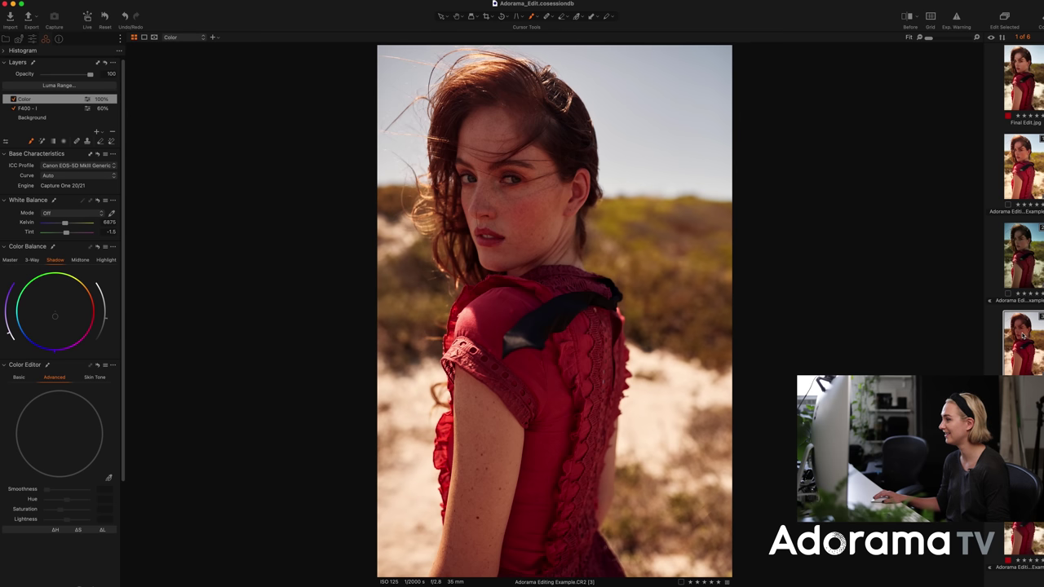
# - Select the unedited fourth variant and set its background exposure adjustments to Contrast 15 and Brightness 4
pyautogui.click(1022, 428)
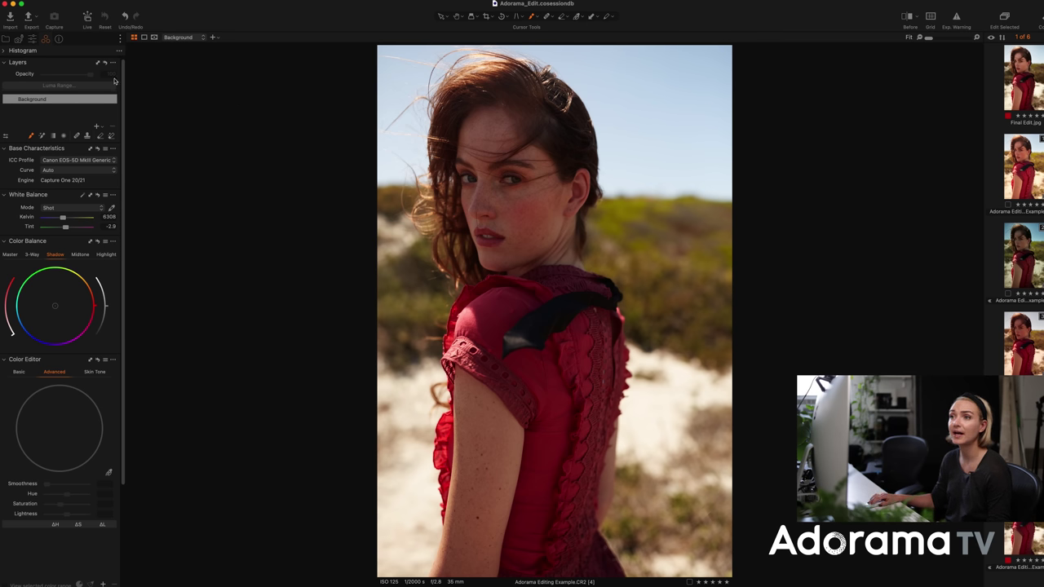
pyautogui.click(31, 40)
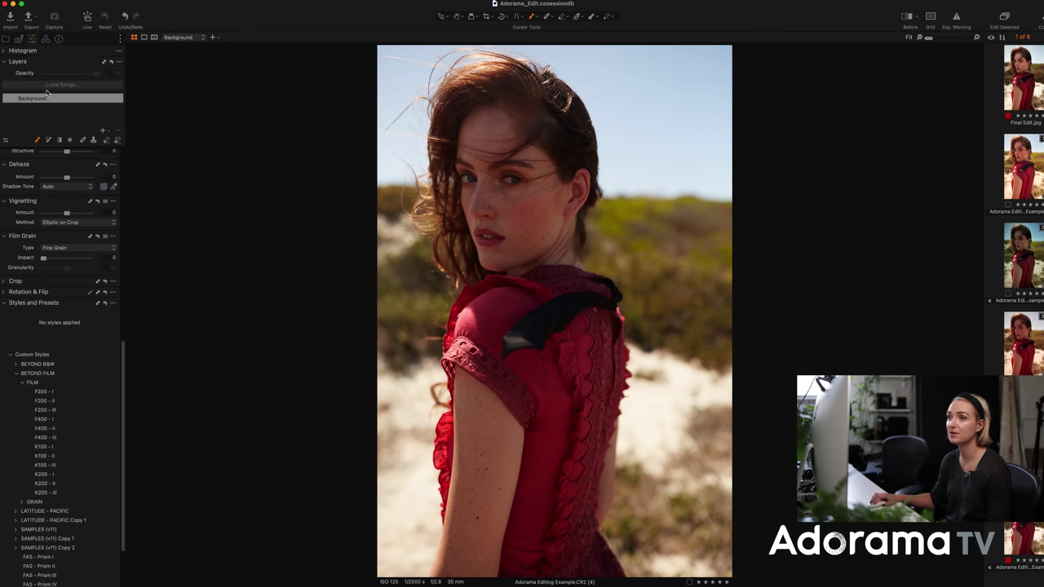
pyautogui.scroll(-1, 71, 164)
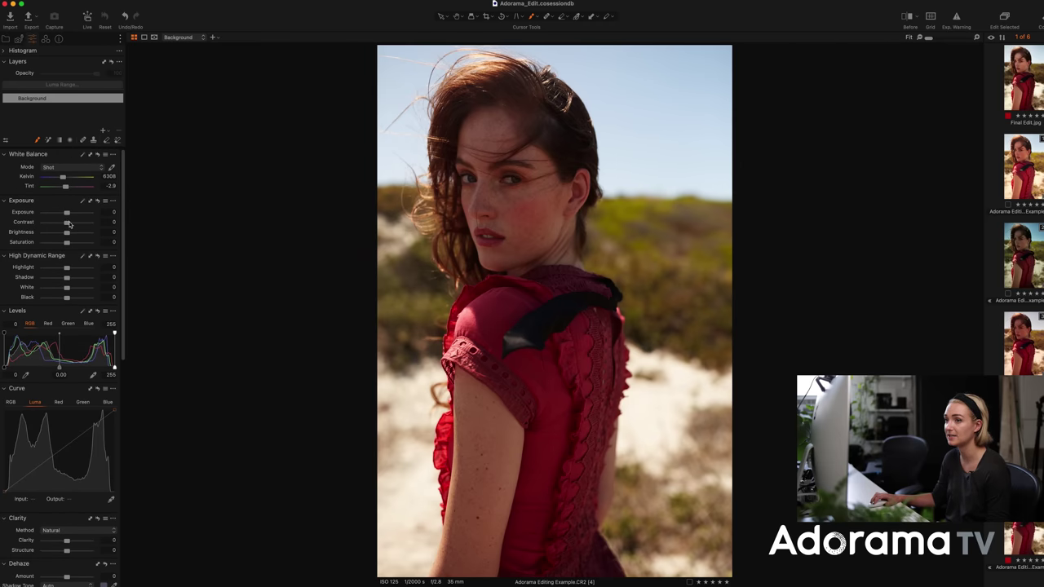
pyautogui.moveTo(68, 224); pyautogui.dragTo(71, 224)
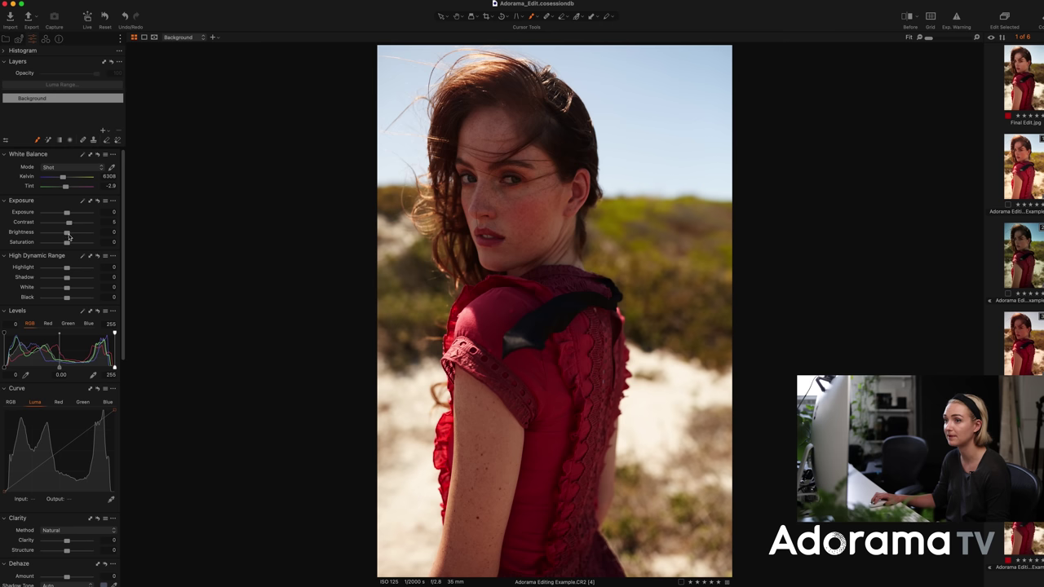
pyautogui.moveTo(68, 233); pyautogui.dragTo(70, 233)
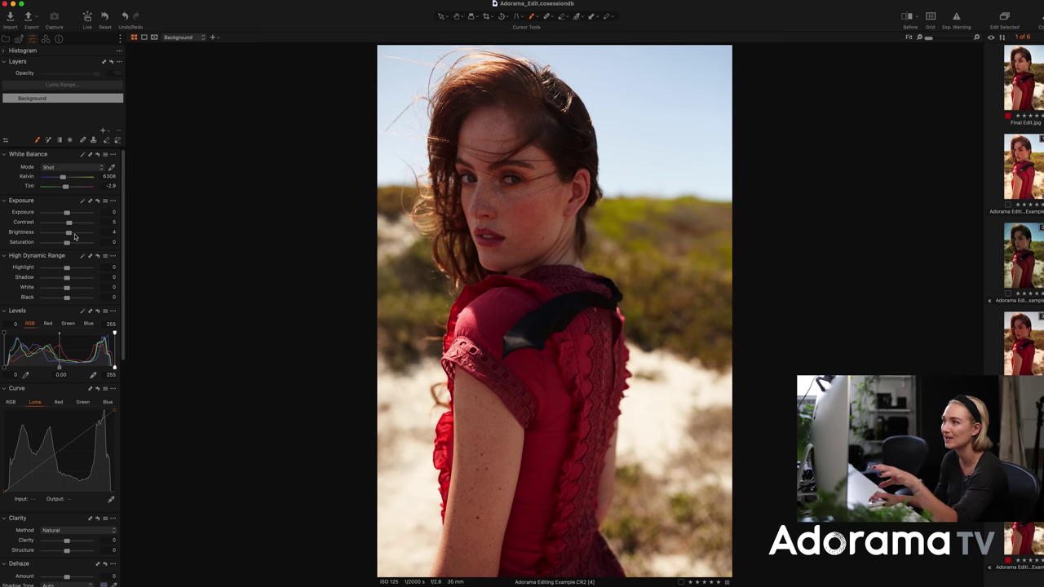
pyautogui.moveTo(73, 225); pyautogui.dragTo(77, 226)
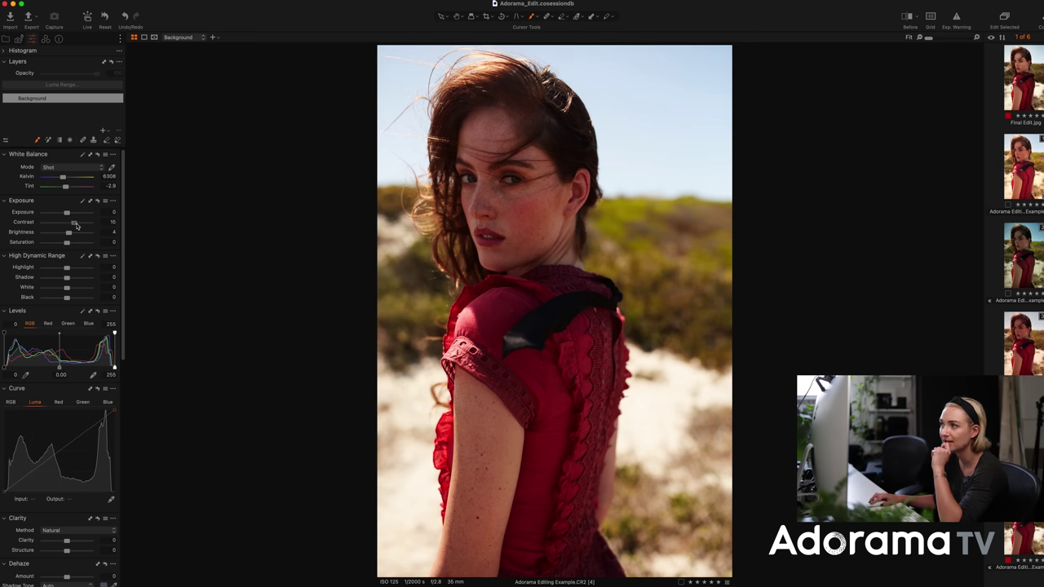
pyautogui.moveTo(77, 226); pyautogui.dragTo(76, 226)
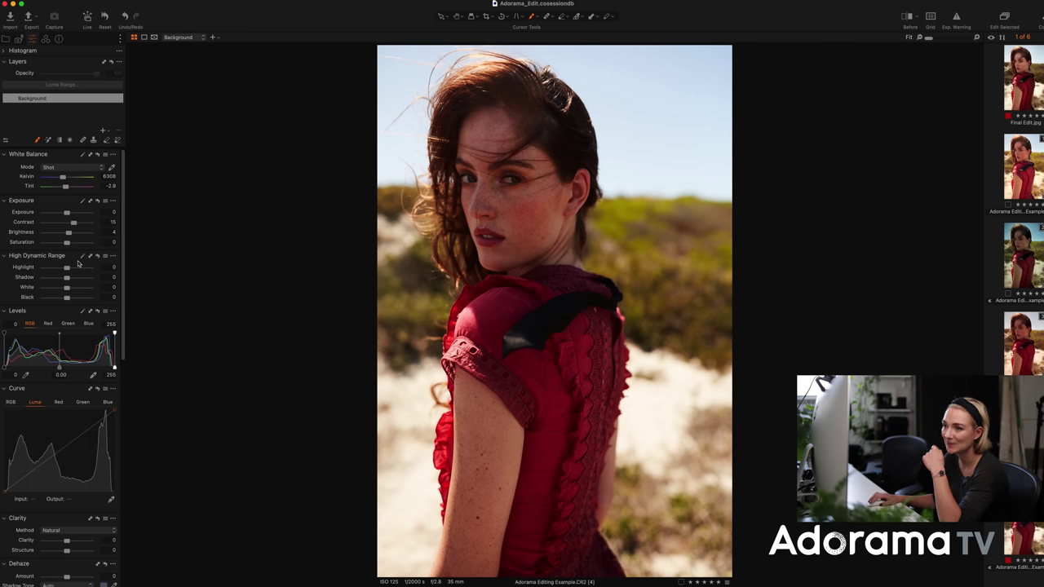
# - Set the fourth variant's Highlight to -100, Shadow to -10, White to 19 and Black to -13, and raise Brightness to 10
pyautogui.moveTo(68, 271); pyautogui.dragTo(44, 270)
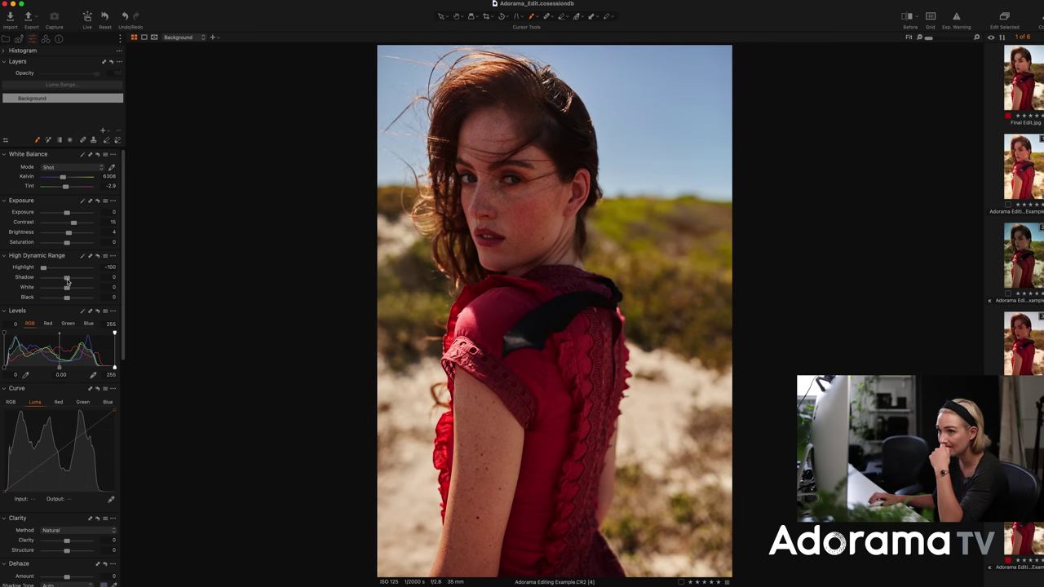
pyautogui.moveTo(67, 279); pyautogui.dragTo(65, 281)
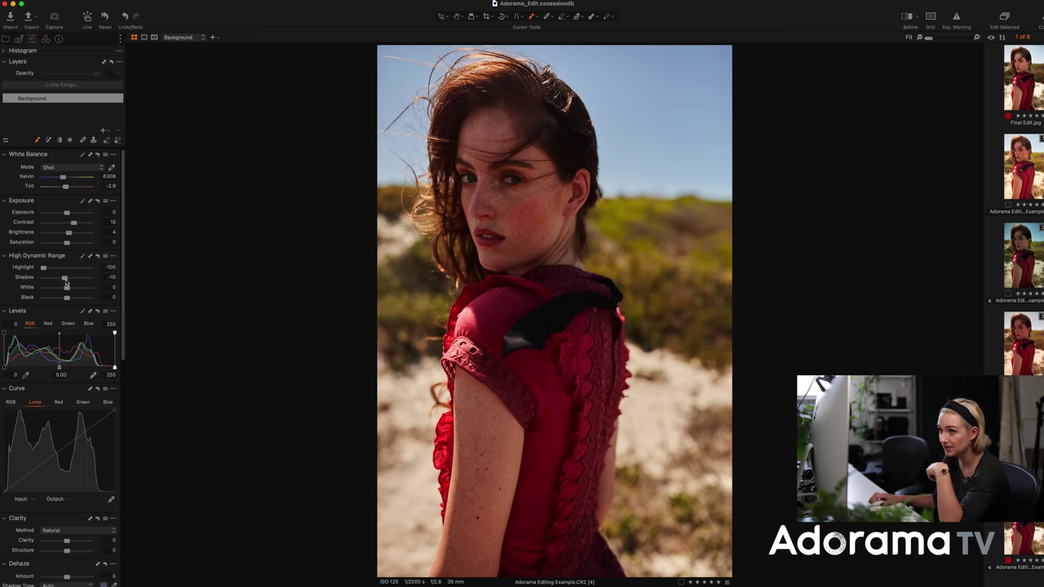
pyautogui.moveTo(67, 290); pyautogui.dragTo(65, 299)
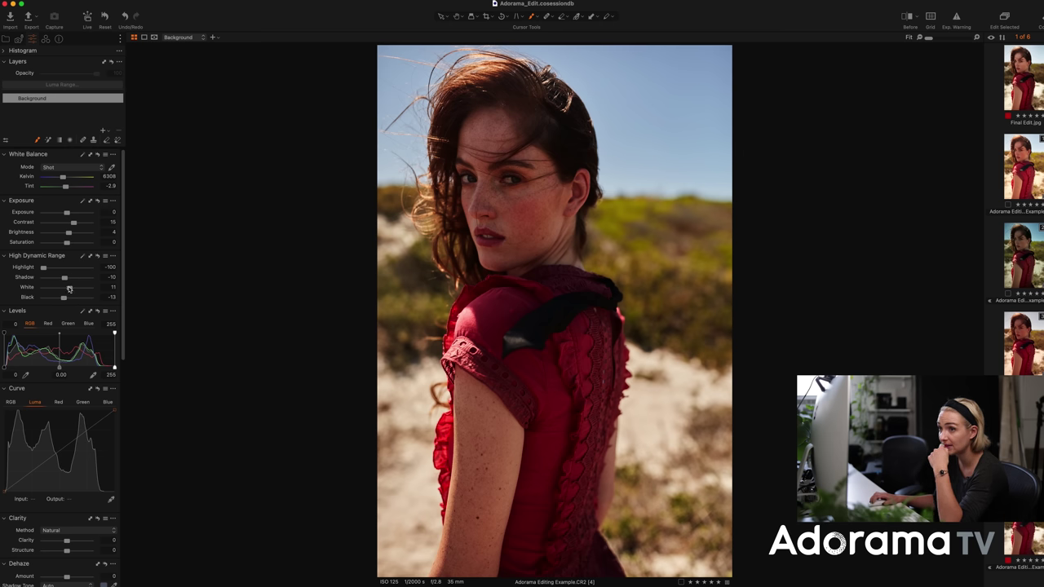
pyautogui.moveTo(70, 289); pyautogui.dragTo(72, 290)
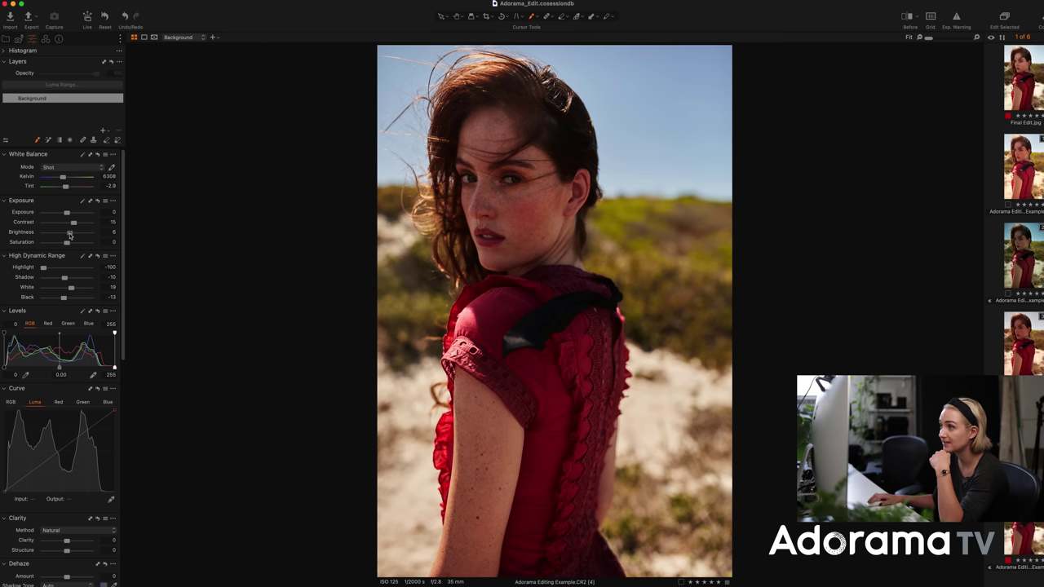
pyautogui.moveTo(69, 235); pyautogui.dragTo(72, 235)
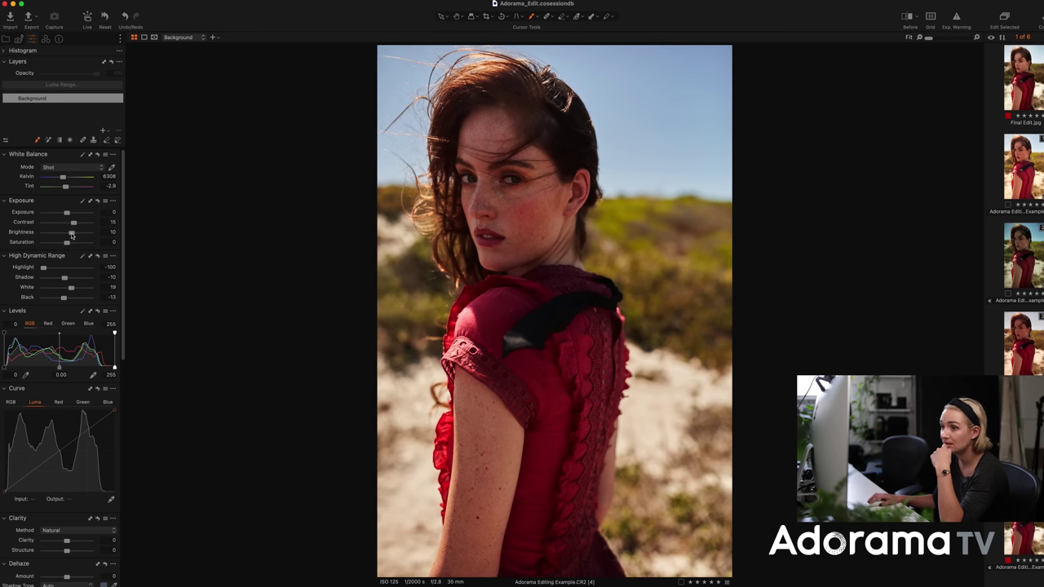
# - Add a highlight point and a shadow point to the luma curve, and set Clarity and Structure both to 20
pyautogui.click(84, 431)
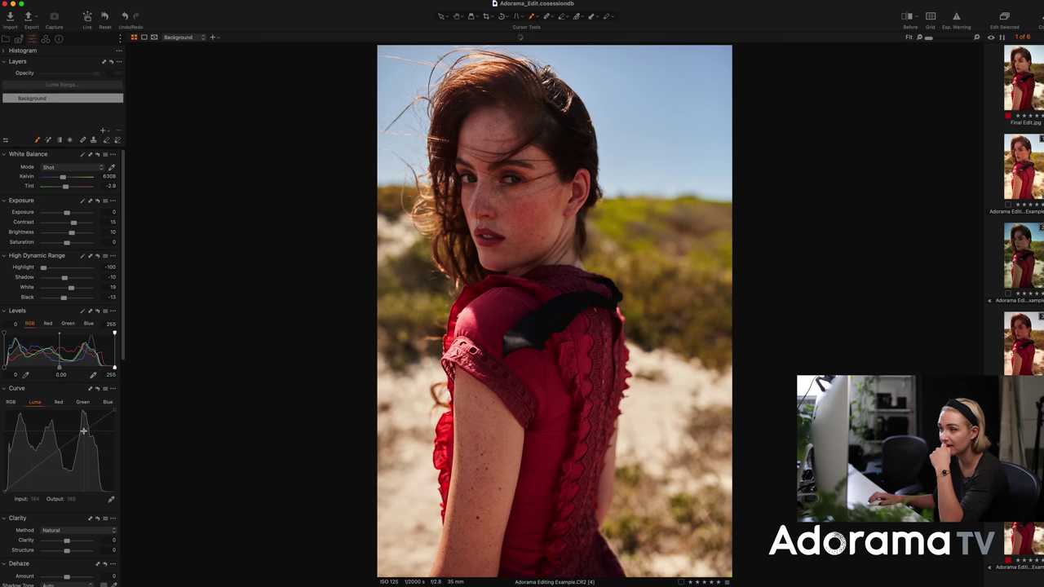
pyautogui.click(33, 470)
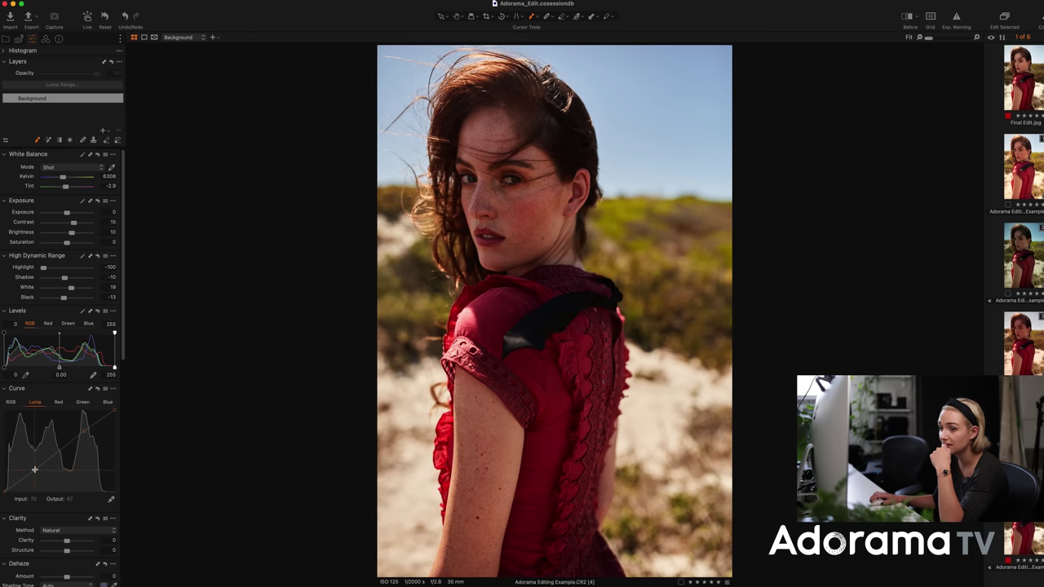
pyautogui.scroll(-5, 54, 455)
pyautogui.click(106, 336)
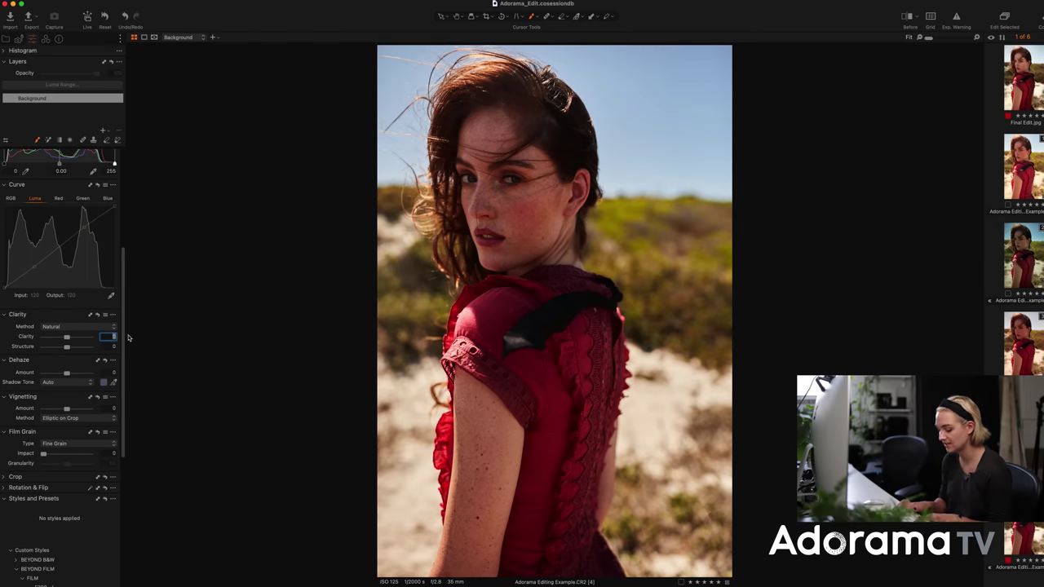
pyautogui.write('20')
pyautogui.press('Return')
pyautogui.click(111, 346)
pyautogui.write('20')
pyautogui.press('Return')
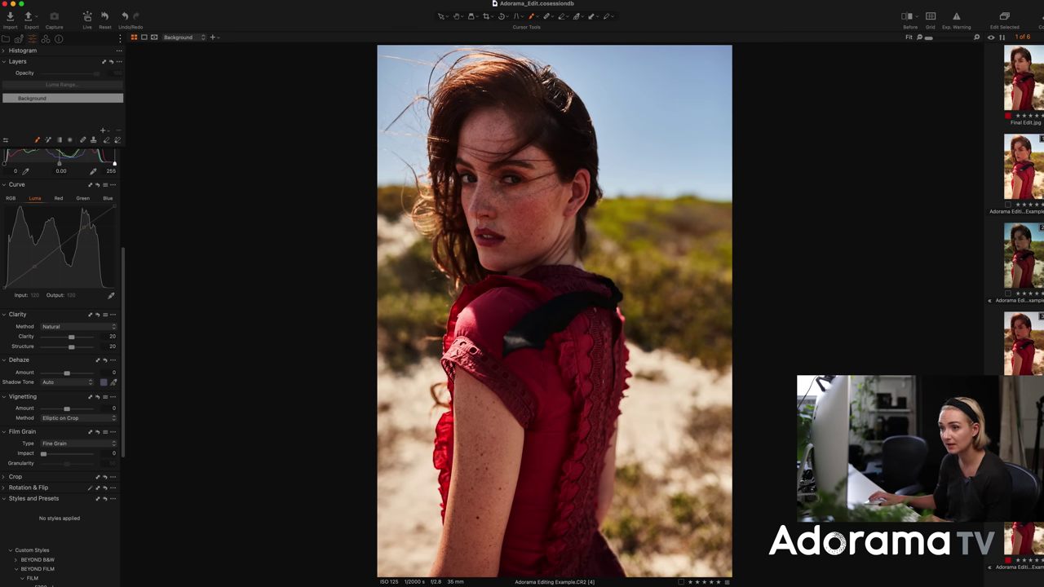
# - Set the fourth variant's Dehaze amount to 8 and its Vignetting amount to -0.44
pyautogui.moveTo(67, 375); pyautogui.dragTo(69, 375)
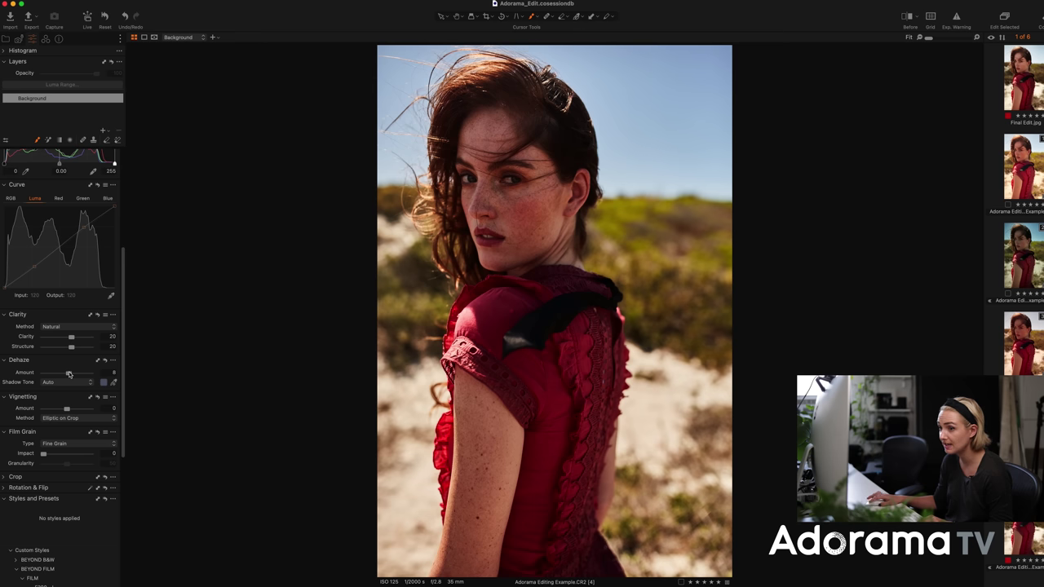
pyautogui.moveTo(66, 409); pyautogui.dragTo(64, 410)
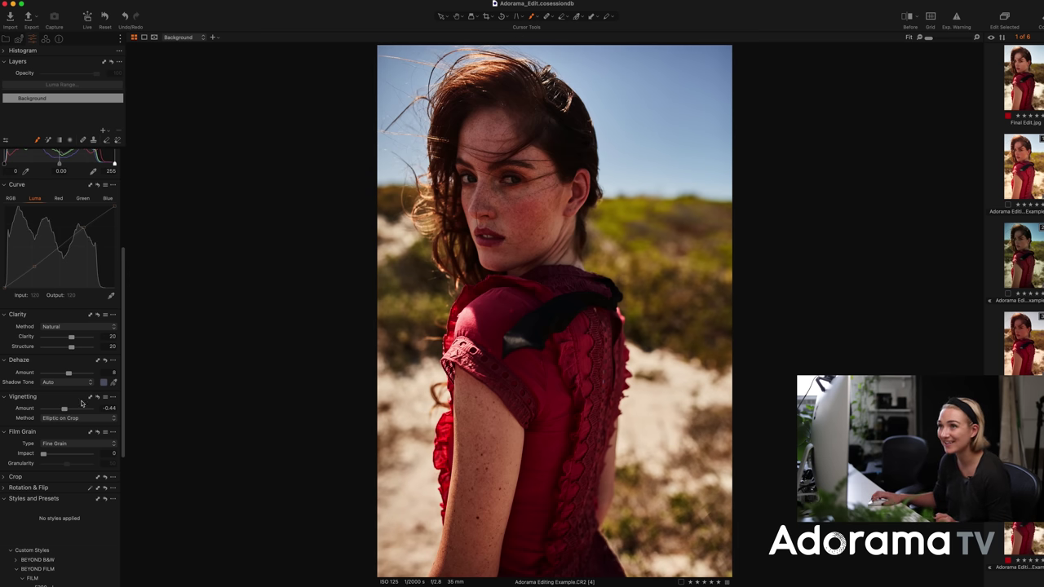
# - Convert the fourth variant to black and white
pyautogui.scroll(5, 73, 326)
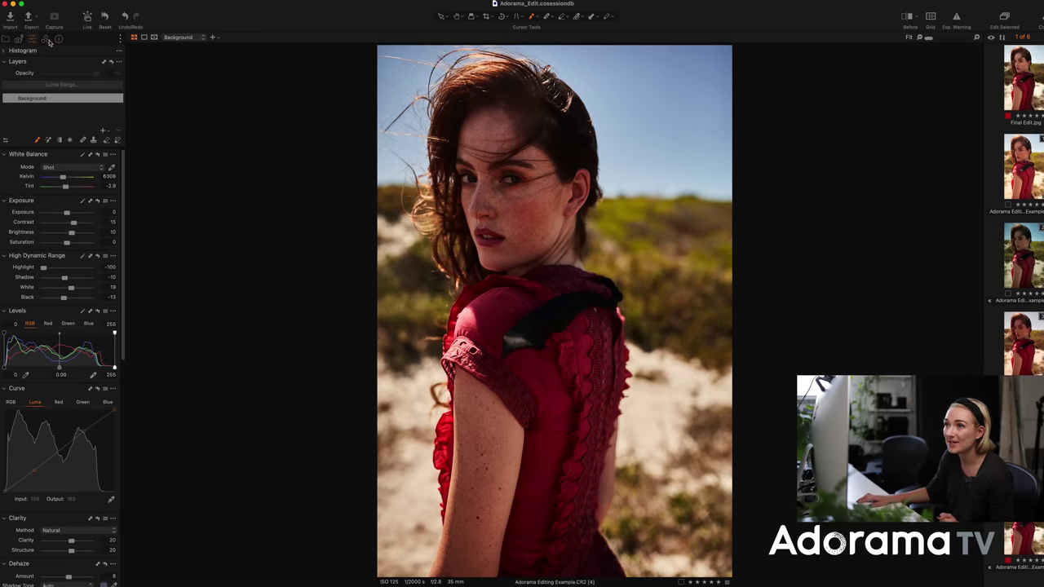
pyautogui.click(47, 39)
pyautogui.scroll(-1, 64, 341)
pyautogui.scroll(-3, 64, 341)
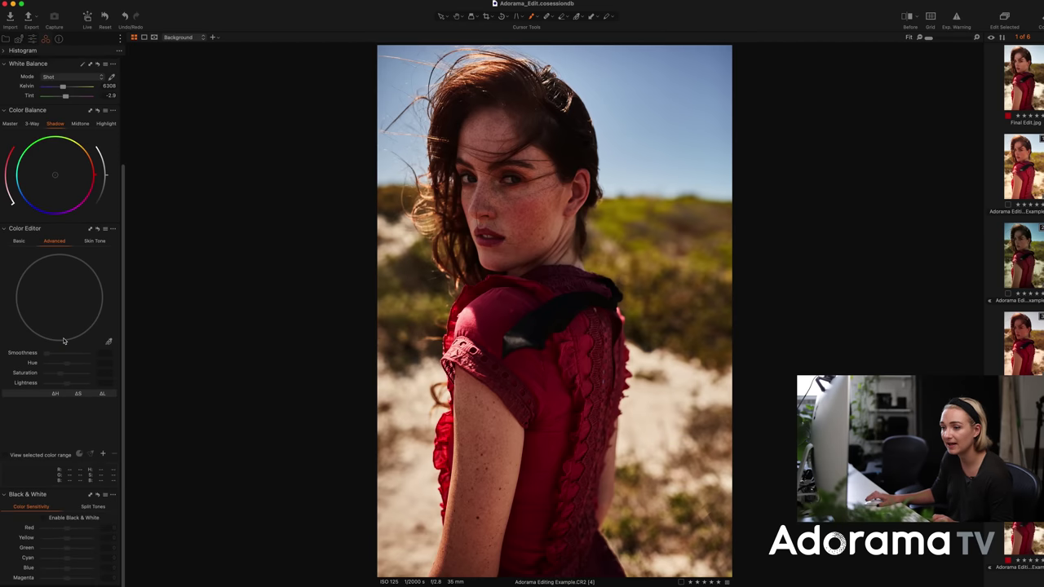
pyautogui.click(45, 521)
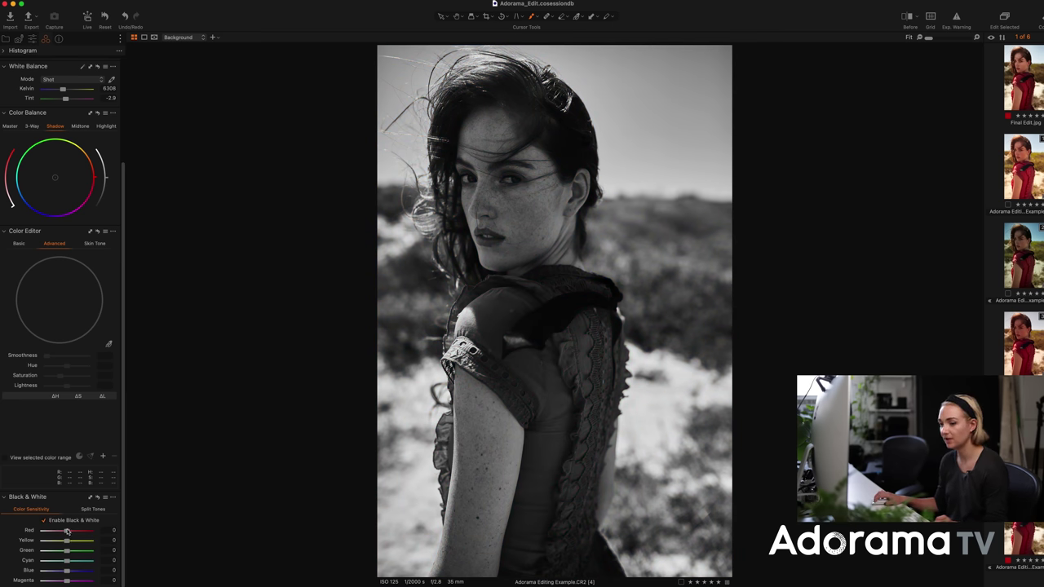
# - Set the black-and-white color sensitivity to Red 9, Yellow -14, Cyan -62, Blue -27 and Magenta -24
pyautogui.moveTo(67, 531); pyautogui.dragTo(63, 531)
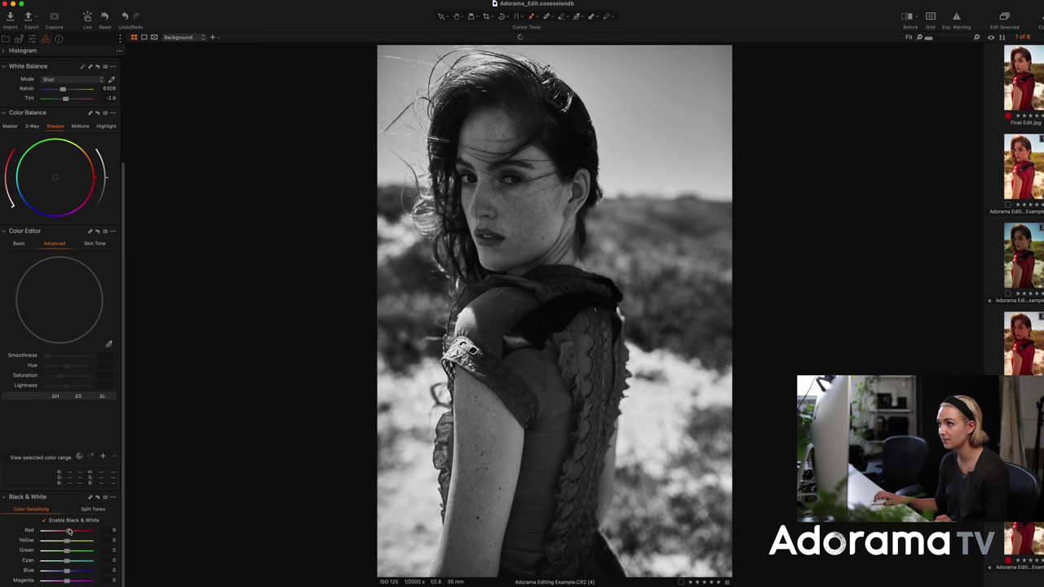
pyautogui.moveTo(69, 531); pyautogui.dragTo(67, 542)
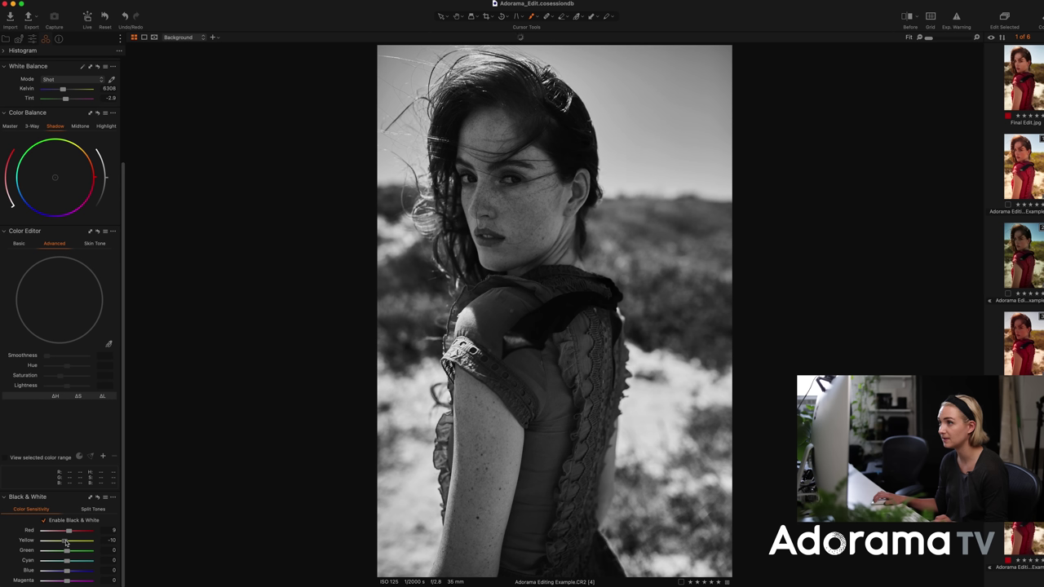
pyautogui.moveTo(67, 550)
pyautogui.mouseDown()
pyautogui.moveTo(55, 552)
pyautogui.moveTo(69, 552)
pyautogui.mouseUp()
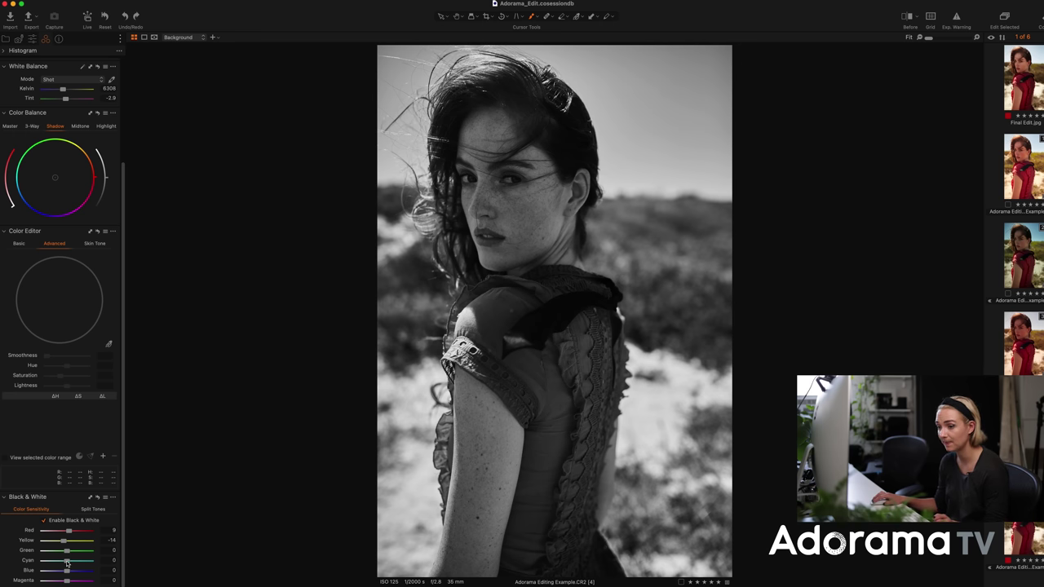
pyautogui.moveTo(57, 563); pyautogui.dragTo(51, 564)
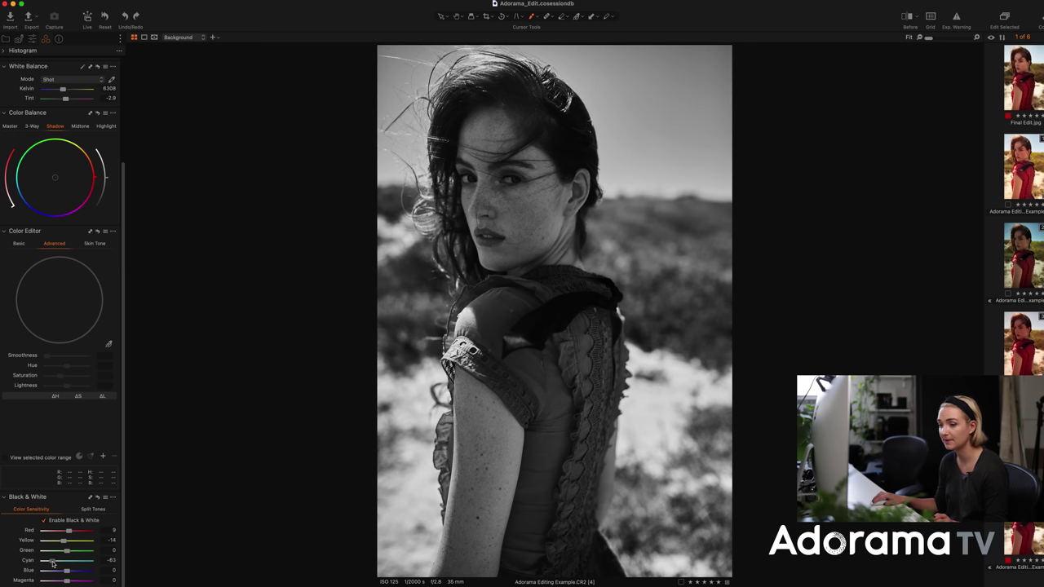
pyautogui.moveTo(67, 570); pyautogui.dragTo(63, 572)
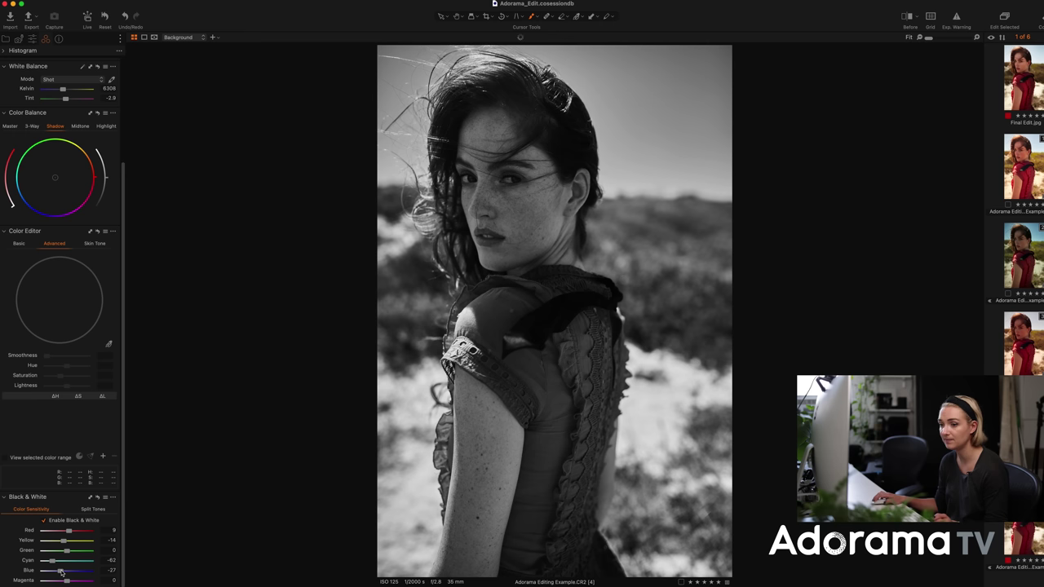
pyautogui.moveTo(66, 579)
pyautogui.mouseDown()
pyautogui.moveTo(82, 581)
pyautogui.moveTo(64, 582)
pyautogui.mouseUp()
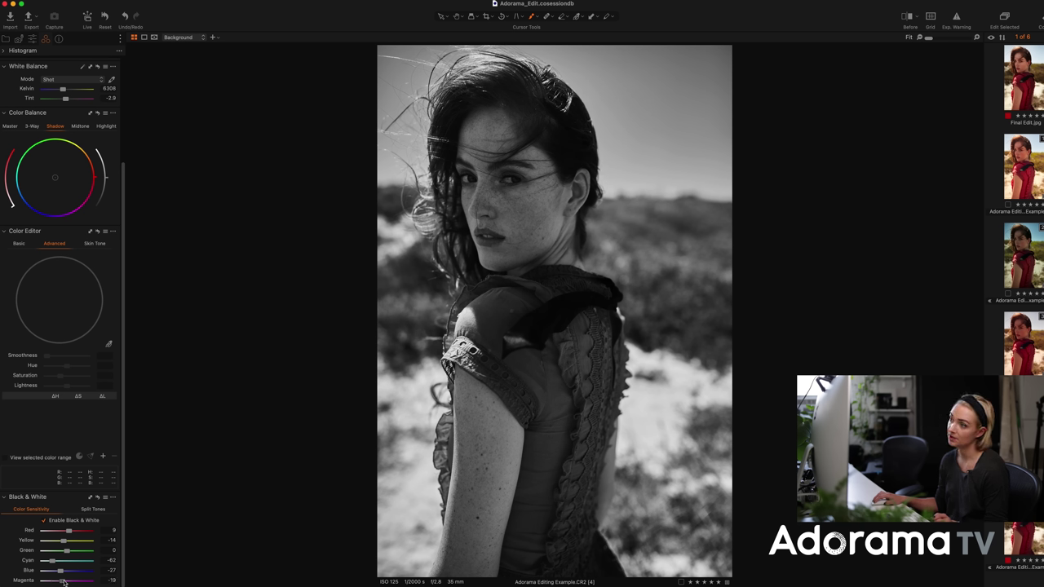
pyautogui.moveTo(63, 581); pyautogui.dragTo(60, 580)
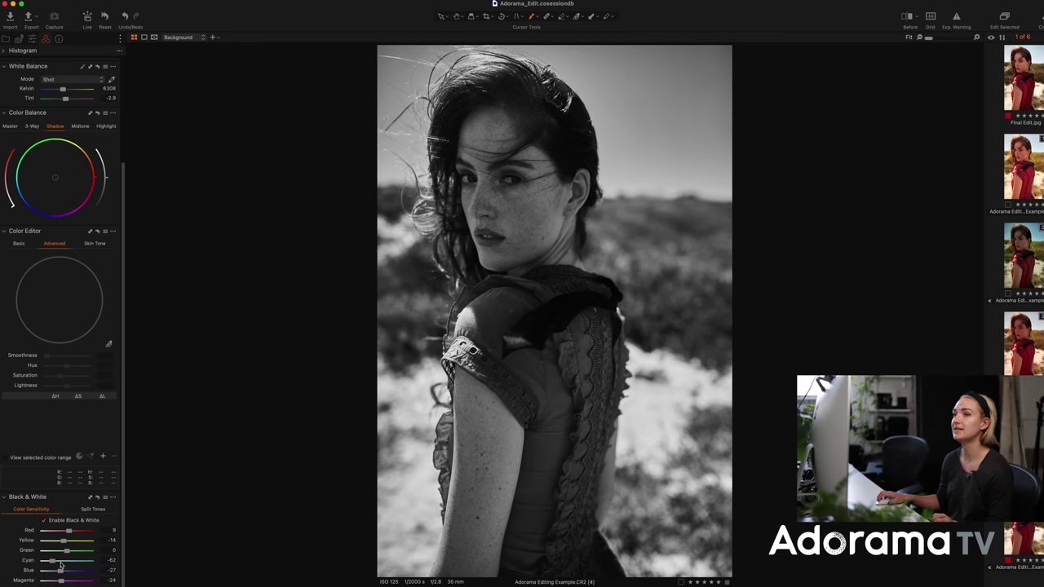
# - Undo a trial lowering of the luma curve's highlight point, and set the RGB levels midtone to -0.06 and white level to 249
pyautogui.click(32, 39)
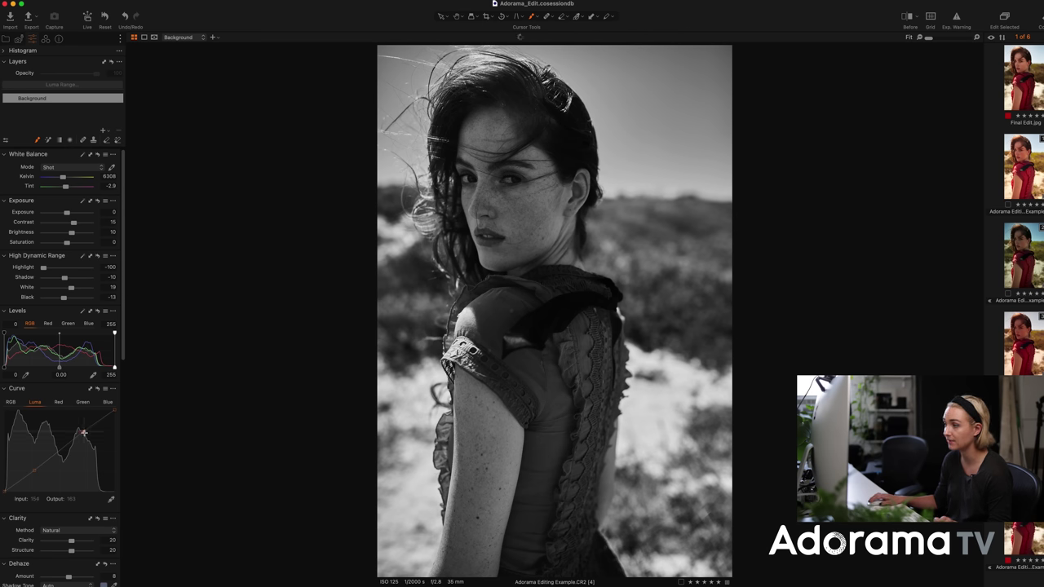
pyautogui.moveTo(83, 435); pyautogui.dragTo(86, 451)
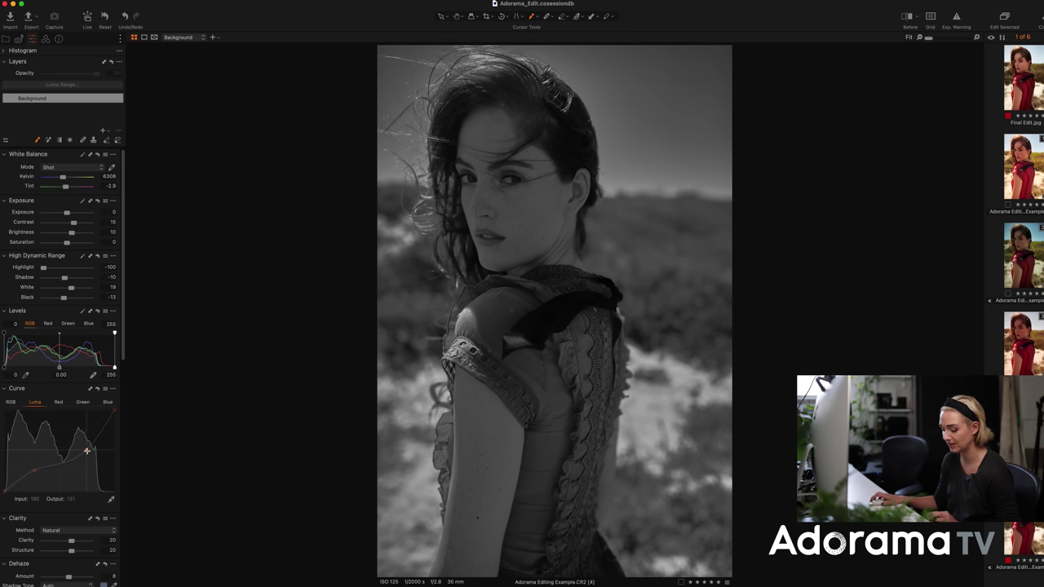
pyautogui.press('super+z')
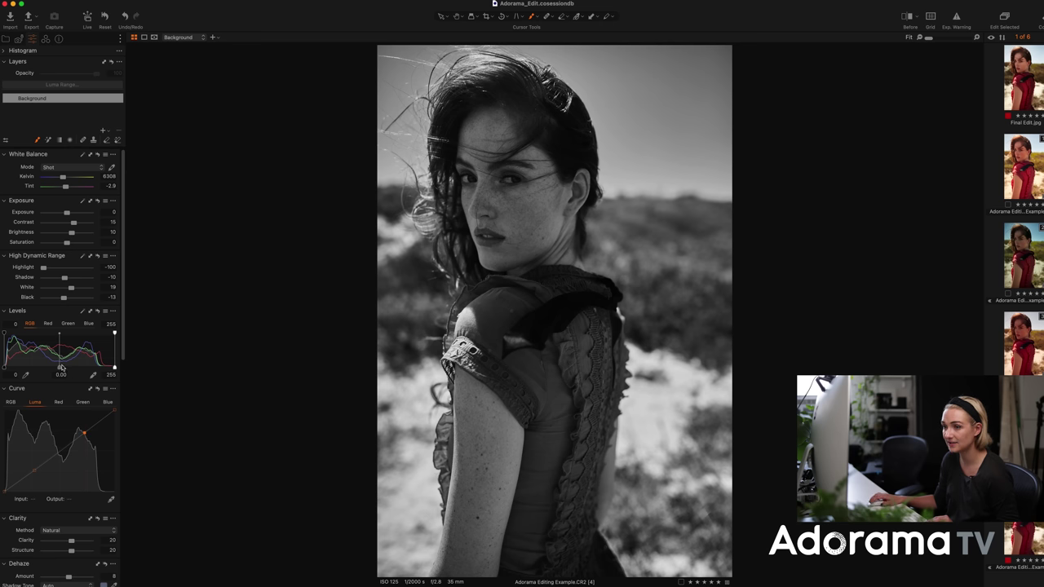
pyautogui.moveTo(59, 366); pyautogui.dragTo(109, 366)
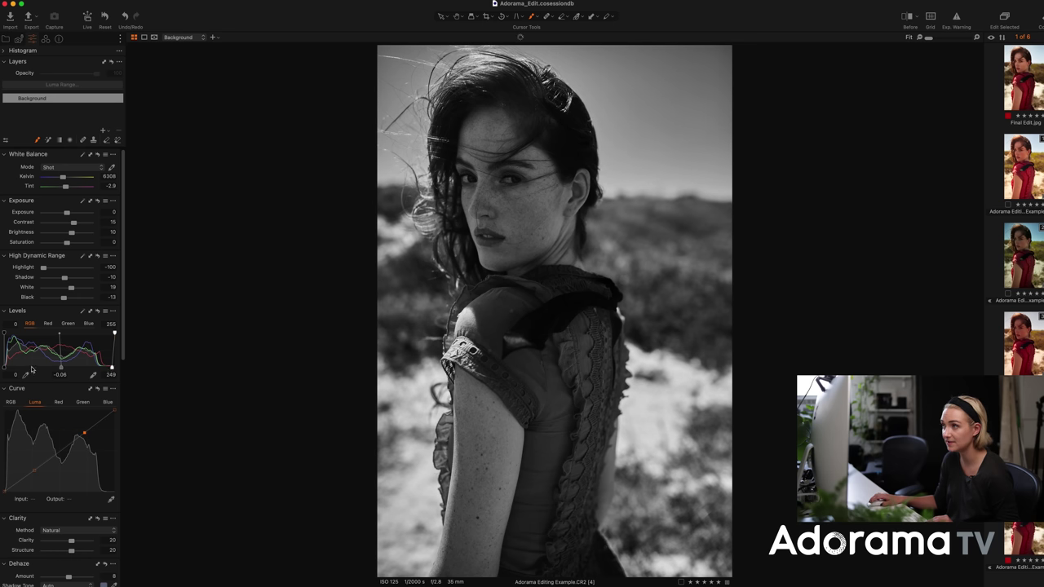
# - Set the RGB levels black level to 4, and add a new empty adjustment layer named Eye
pyautogui.moveTo(5, 367); pyautogui.dragTo(7, 367)
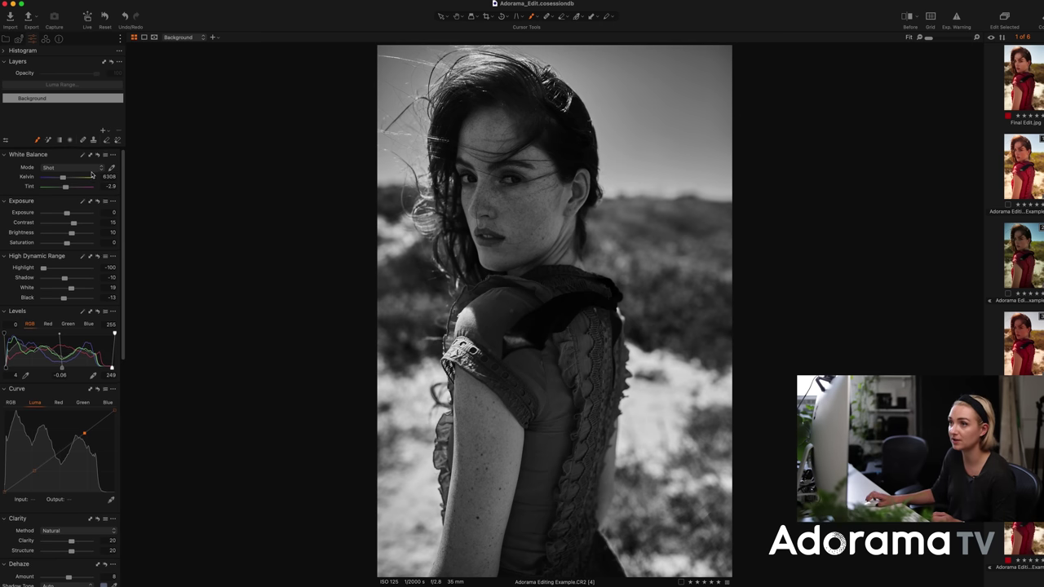
pyautogui.click(103, 132)
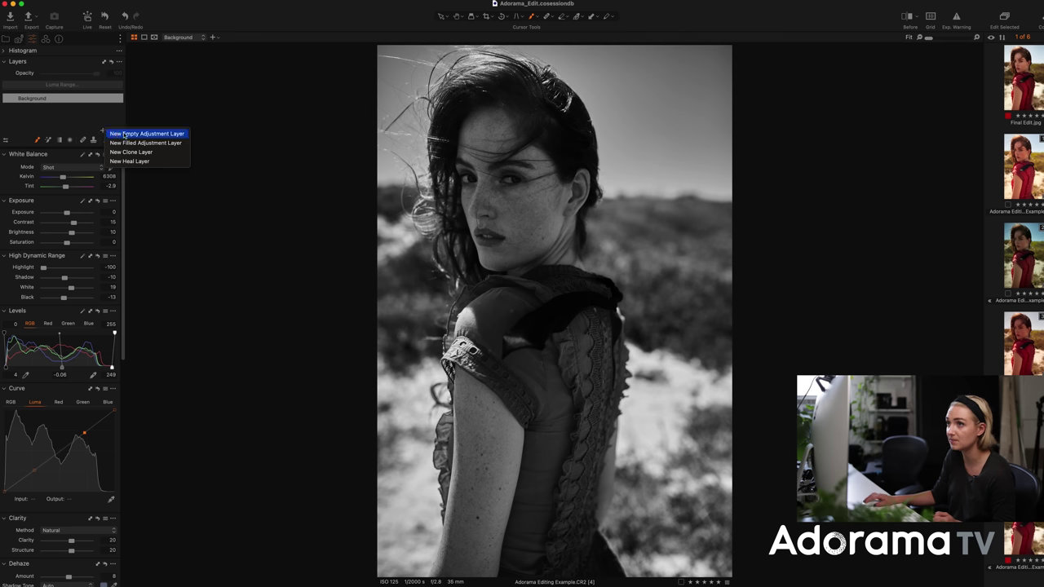
pyautogui.click(124, 135)
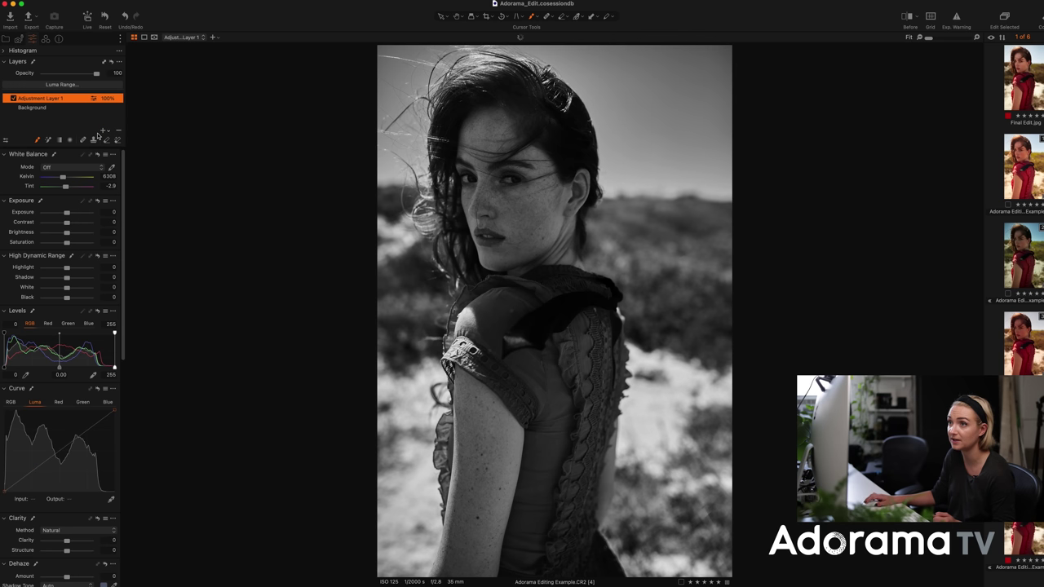
pyautogui.doubleClick(40, 99)
pyautogui.write('Eye')
pyautogui.press('Return')
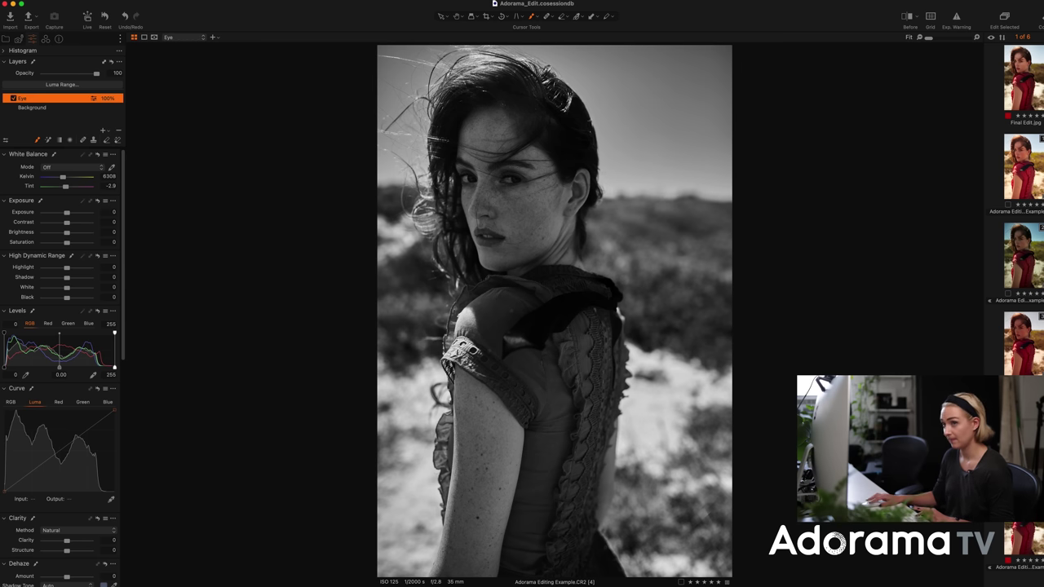
# - Paint a mask on the Eye layer covering both eyes and the skin just around them
pyautogui.click(551, 228)
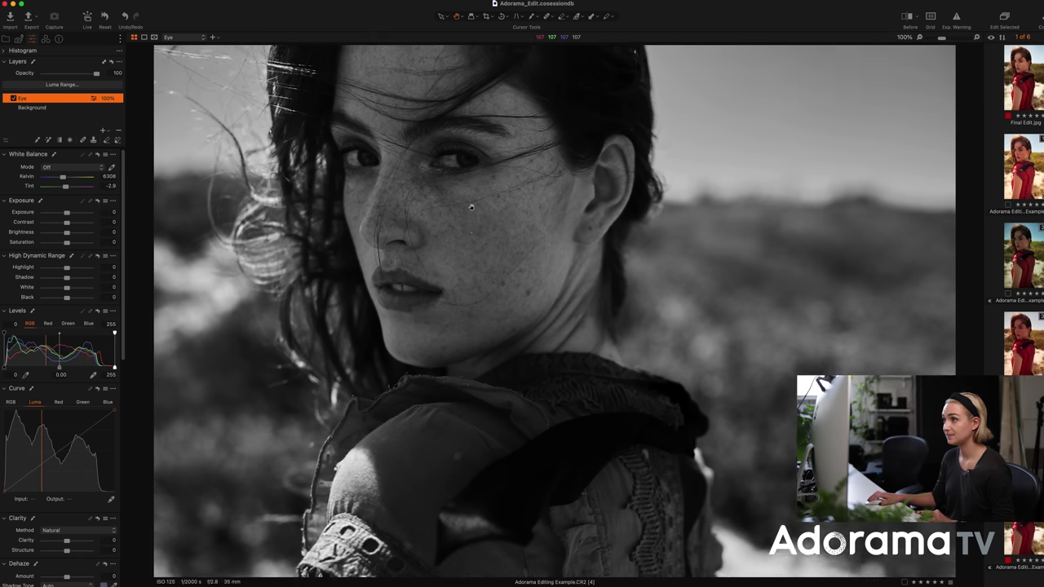
pyautogui.press('b')
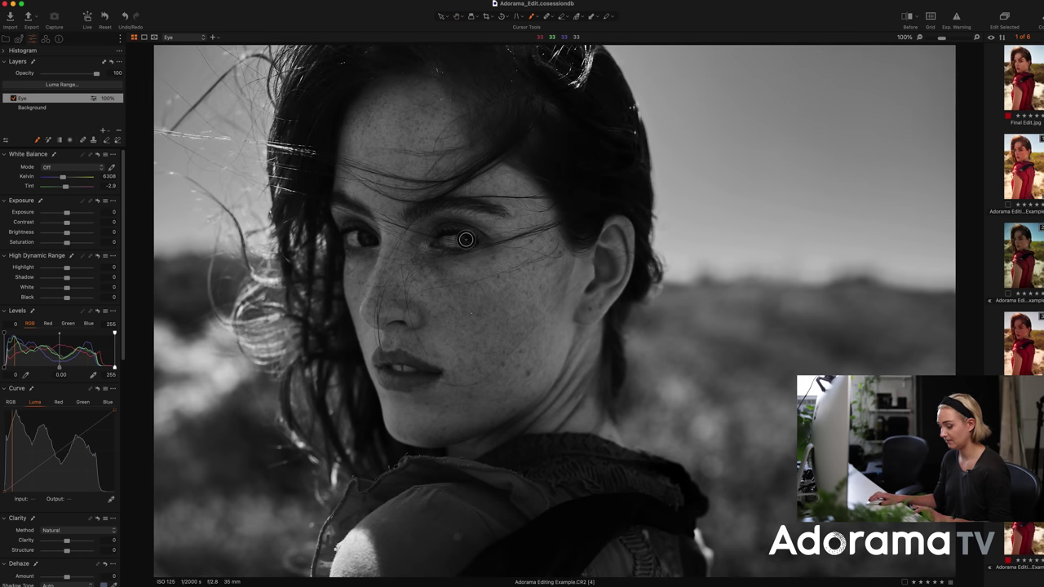
pyautogui.click(468, 242)
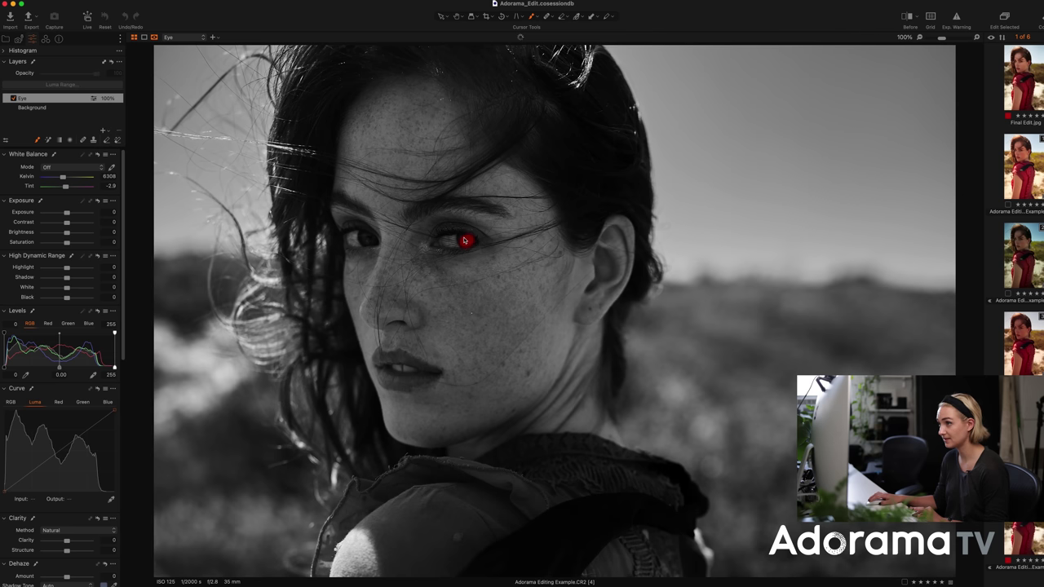
pyautogui.click(372, 243)
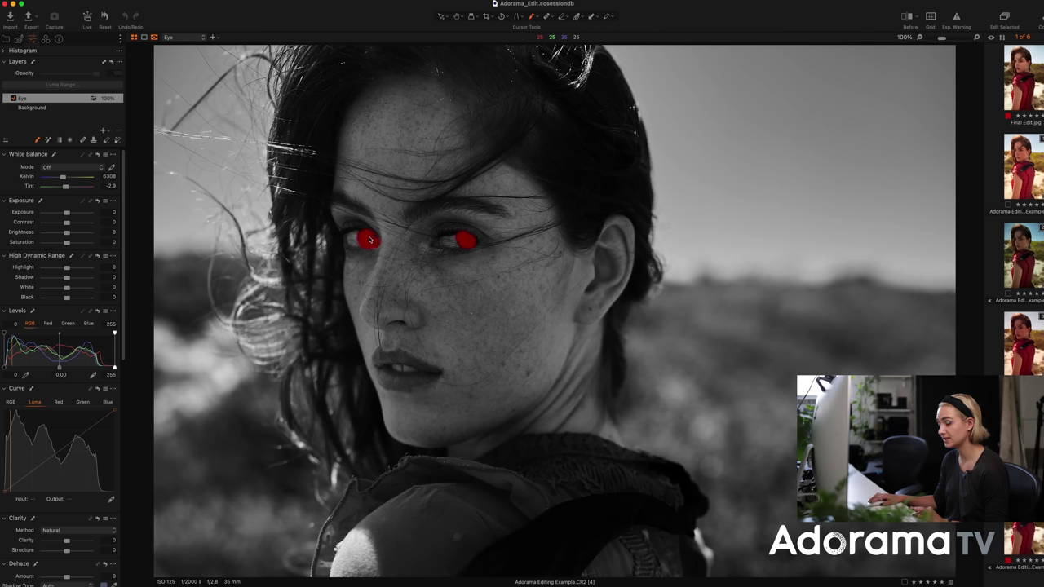
pyautogui.press('super+0')
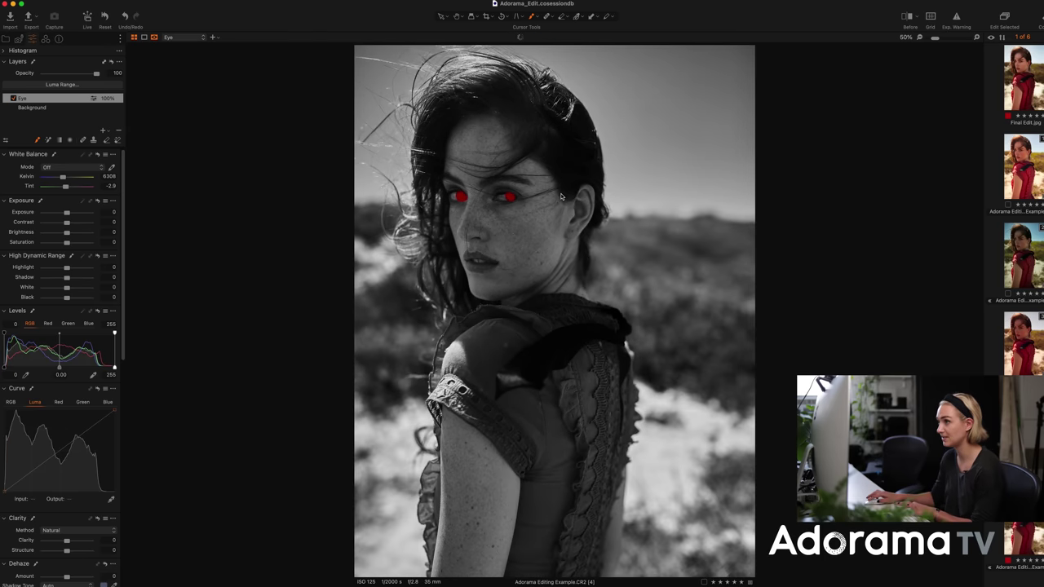
pyautogui.click(494, 197)
pyautogui.moveTo(495, 196); pyautogui.dragTo(516, 196)
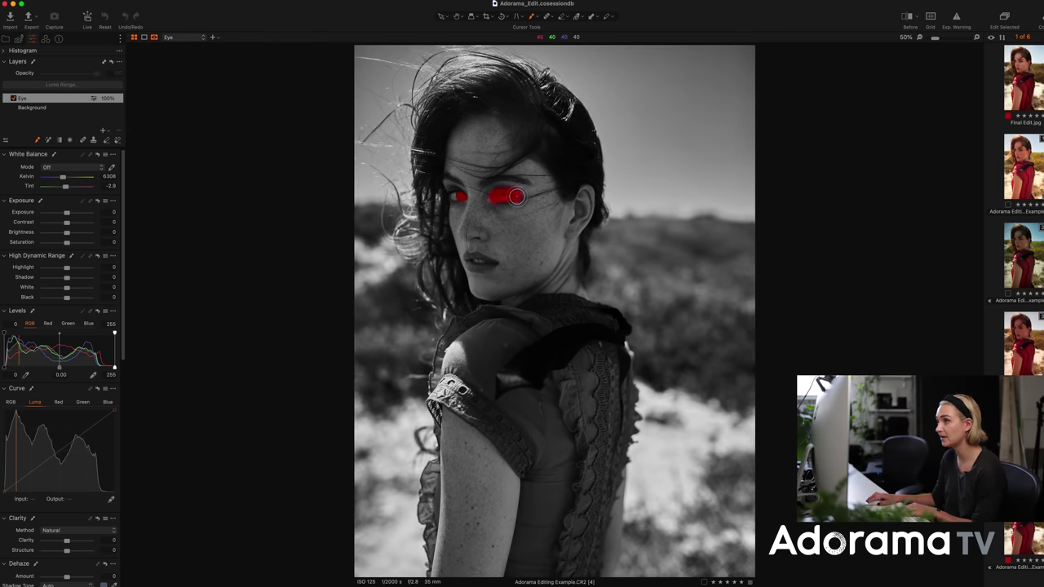
pyautogui.click(461, 197)
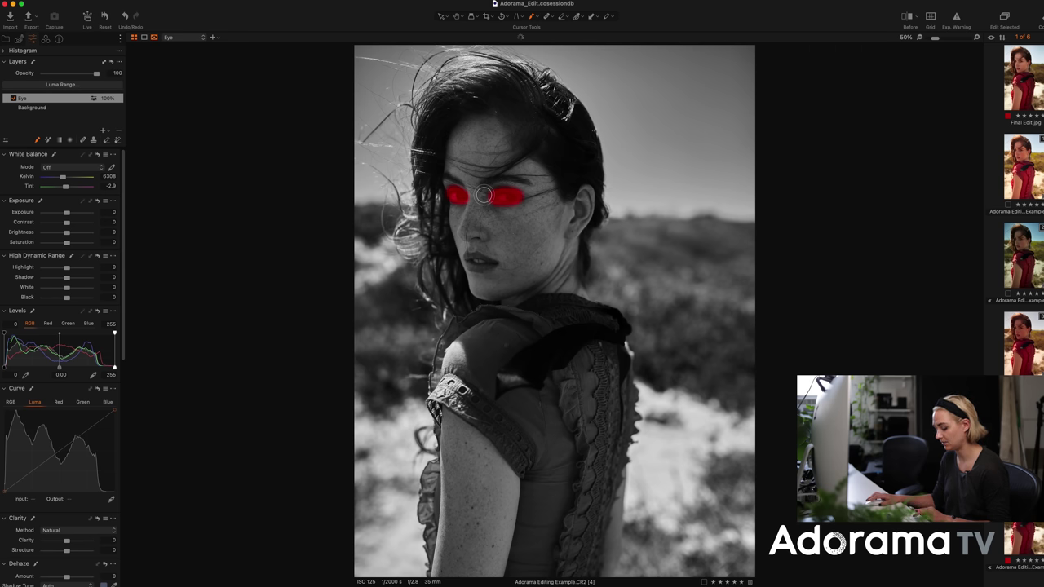
# - Hide the mask overlay and set the Eye layer's Brightness to 15 and Contrast to 4
pyautogui.press('v')
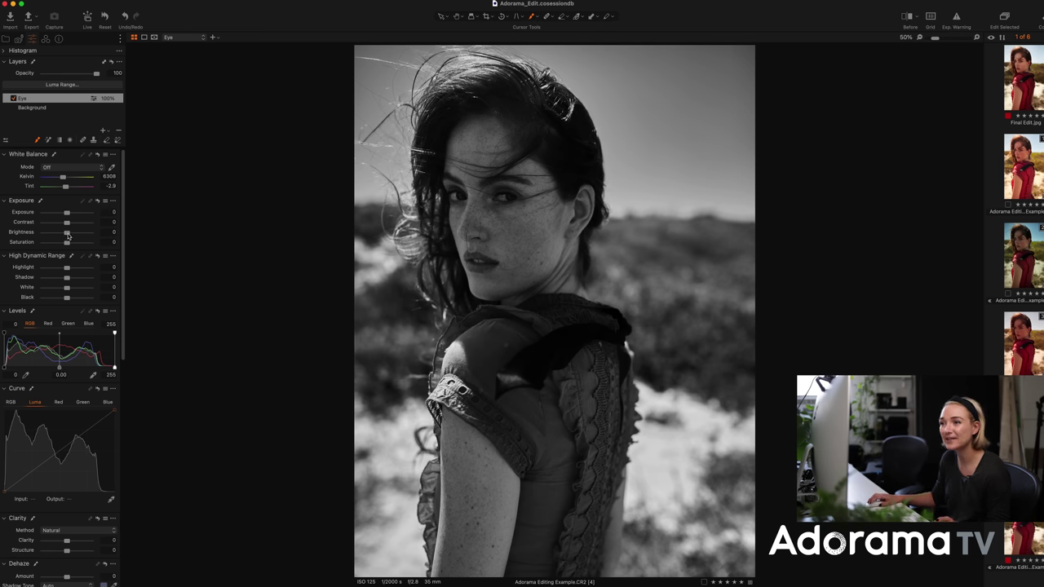
pyautogui.moveTo(71, 235); pyautogui.dragTo(73, 234)
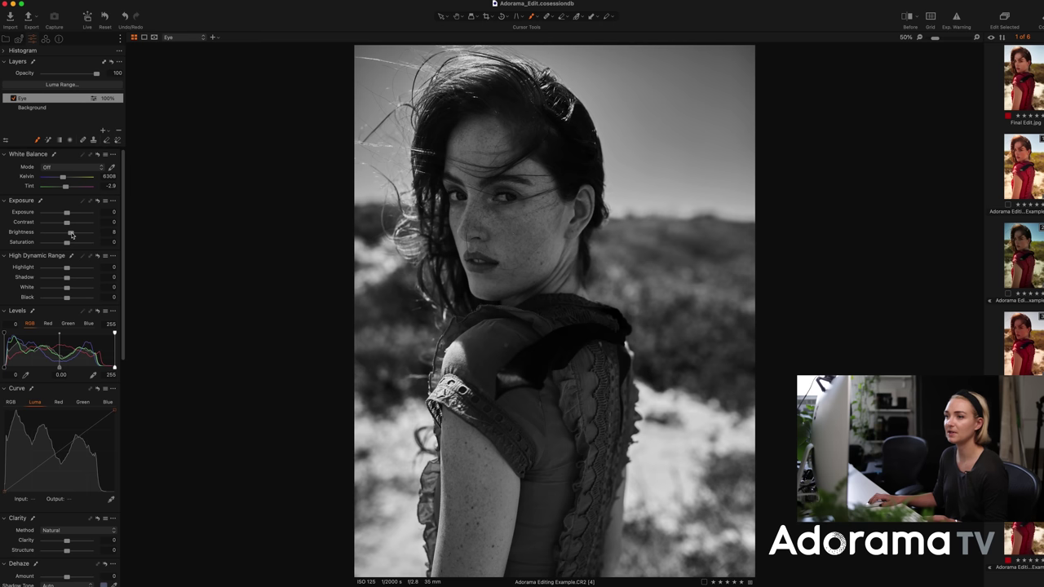
pyautogui.moveTo(72, 234); pyautogui.dragTo(68, 224)
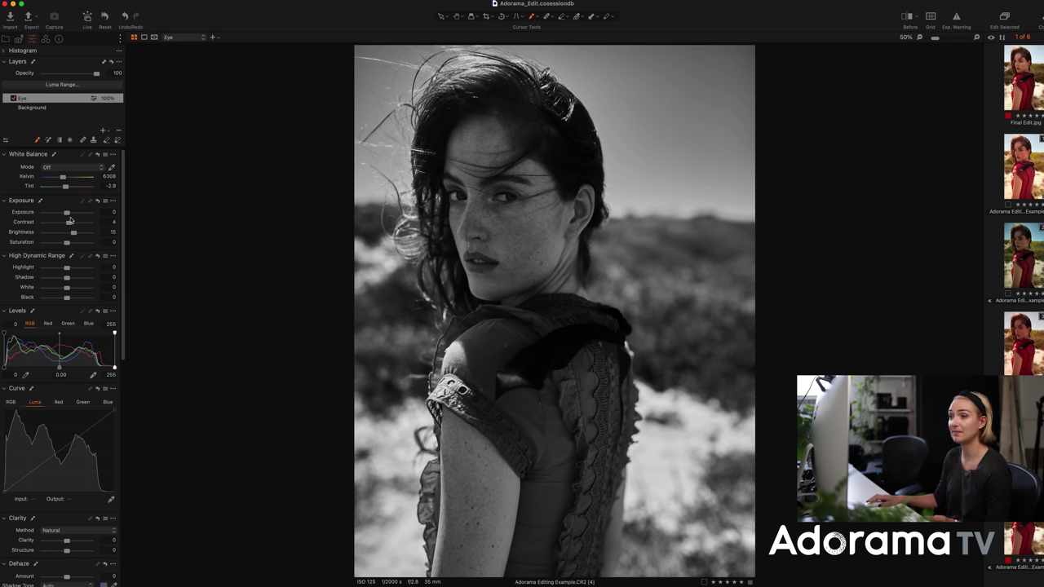
# - Add another empty adjustment layer and paint a mask over the woman's whole face with a larger brush
pyautogui.click(103, 130)
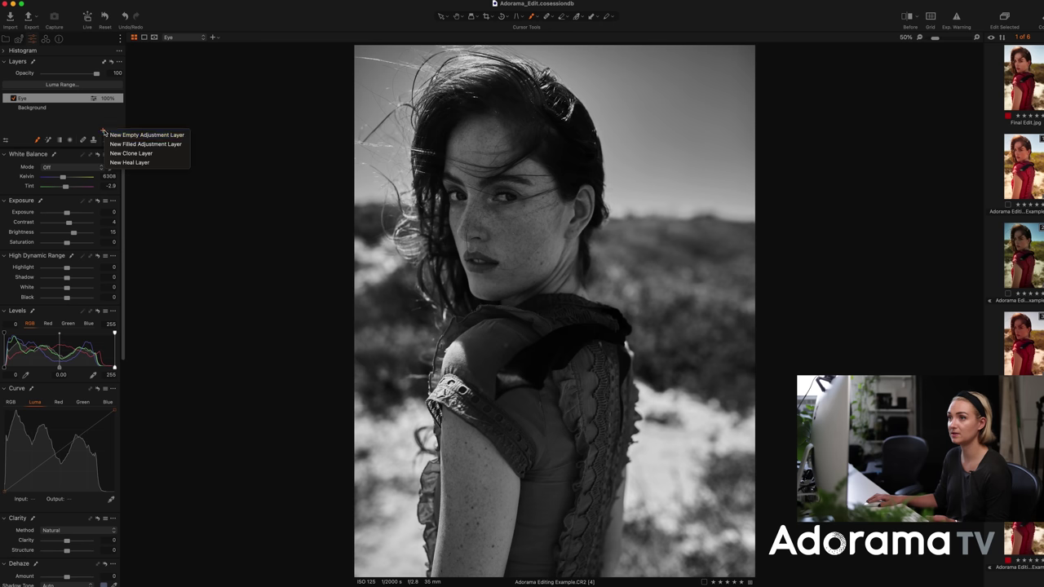
pyautogui.click(108, 134)
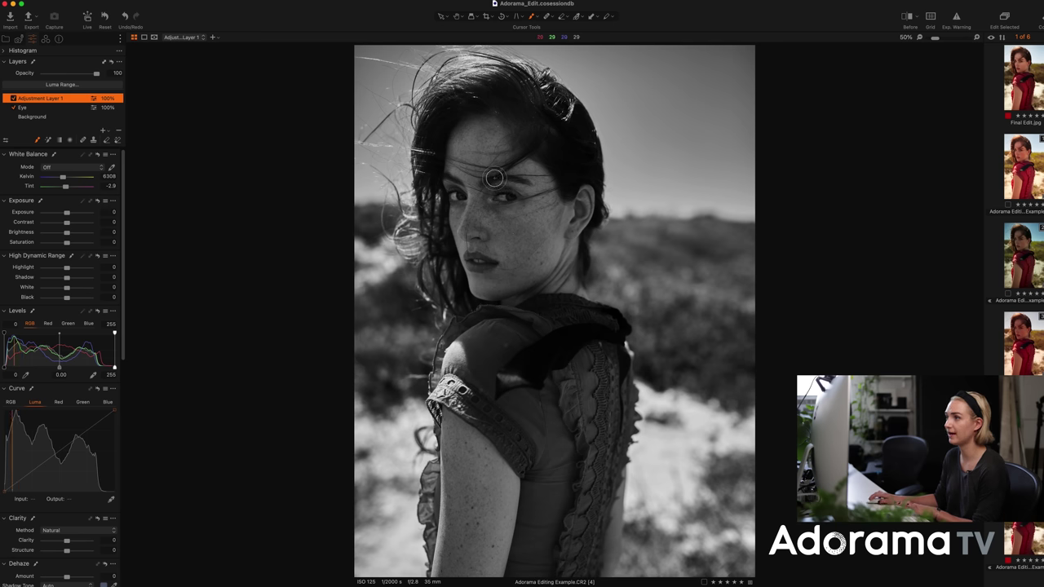
pyautogui.moveTo(489, 171); pyautogui.dragTo(483, 168)
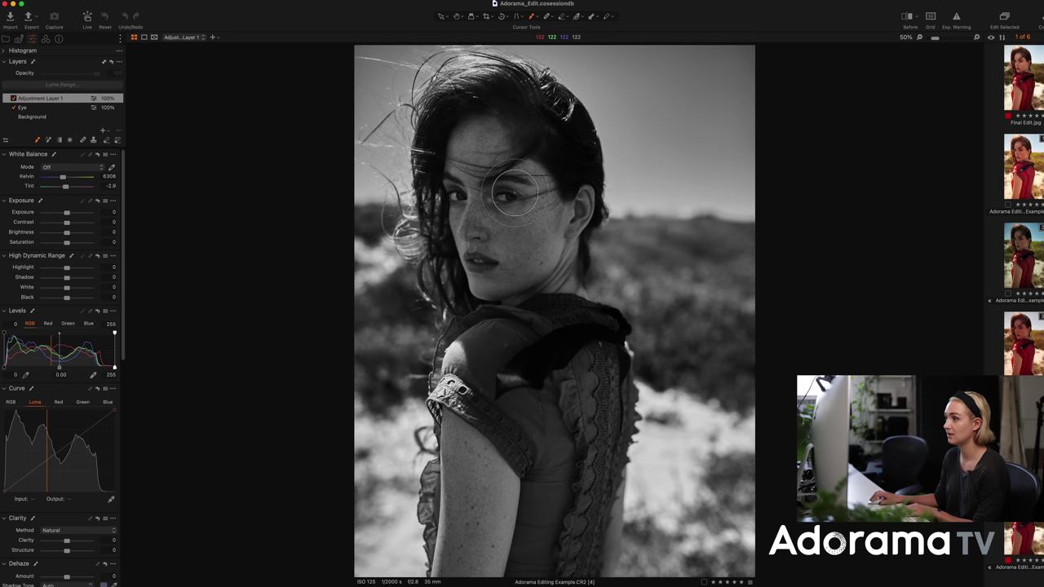
pyautogui.press('m')
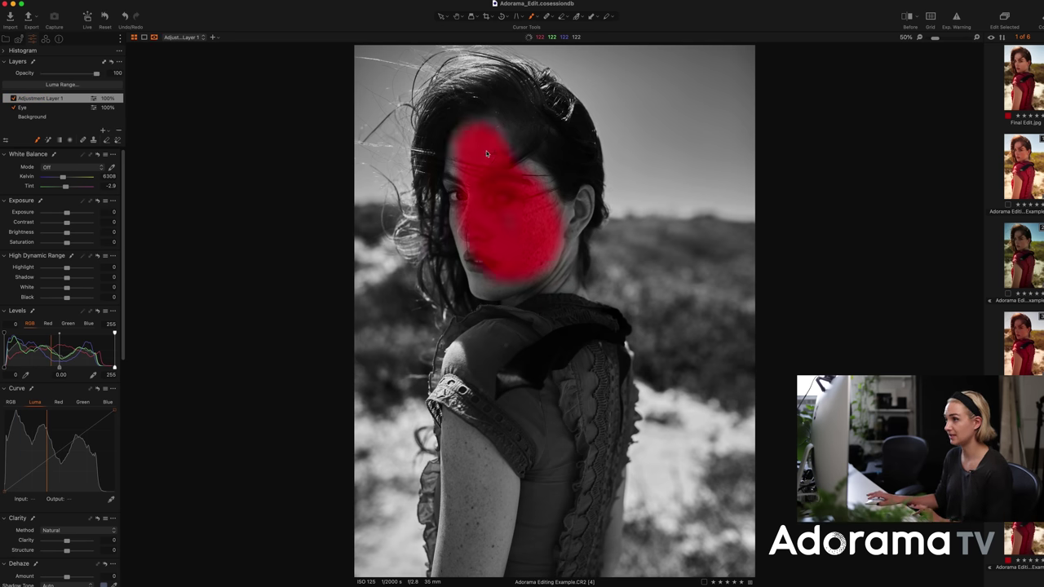
pyautogui.moveTo(463, 163)
pyautogui.mouseDown()
pyautogui.moveTo(448, 208)
pyautogui.moveTo(478, 271)
pyautogui.mouseUp()
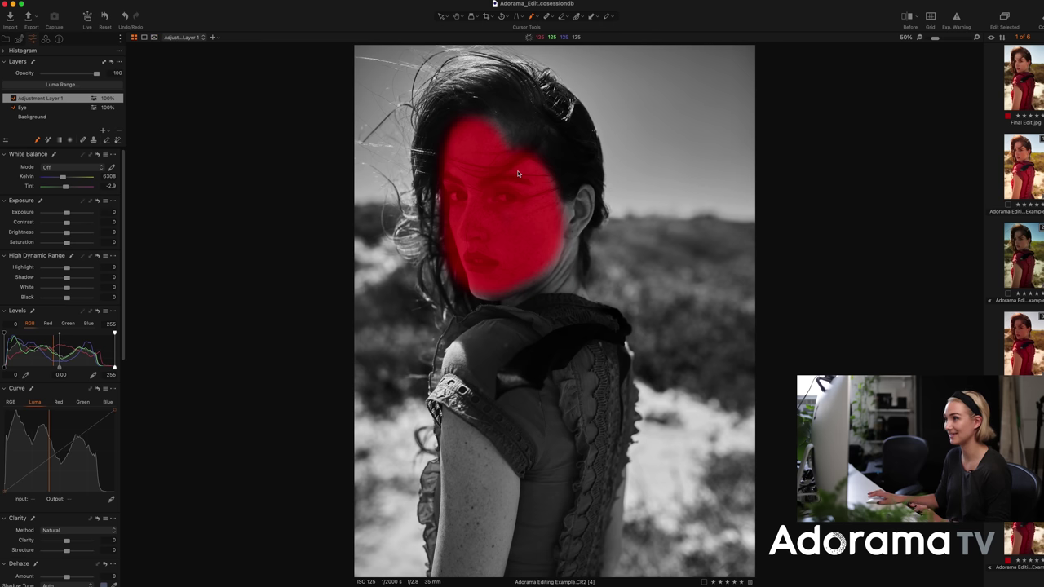
# - Rename the face mask's layer Face, and set its Contrast to 2 and Brightness to 4 with the mask hidden
pyautogui.press('m')
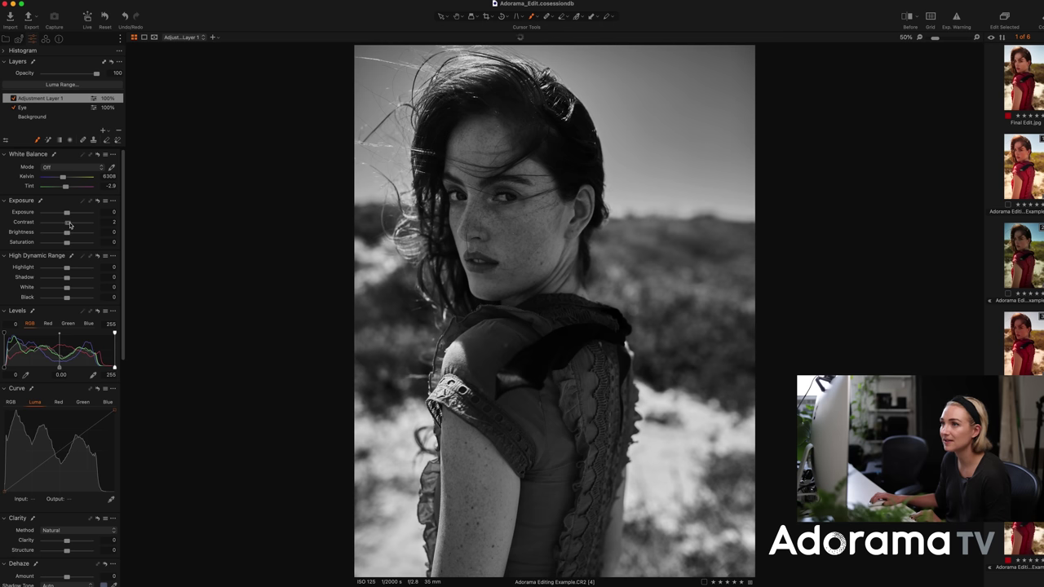
pyautogui.doubleClick(46, 100)
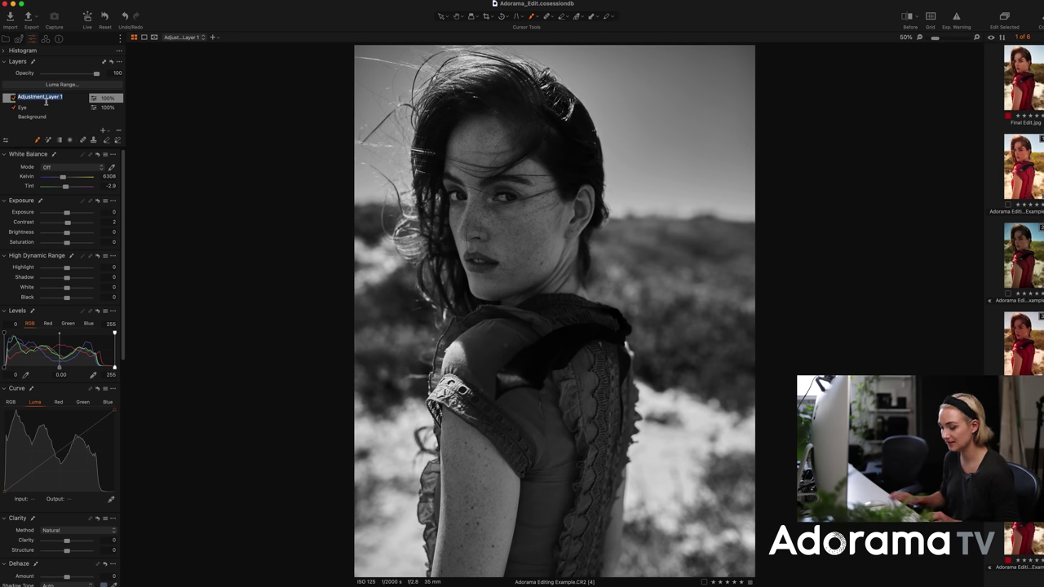
pyautogui.write('Face')
pyautogui.press('Return')
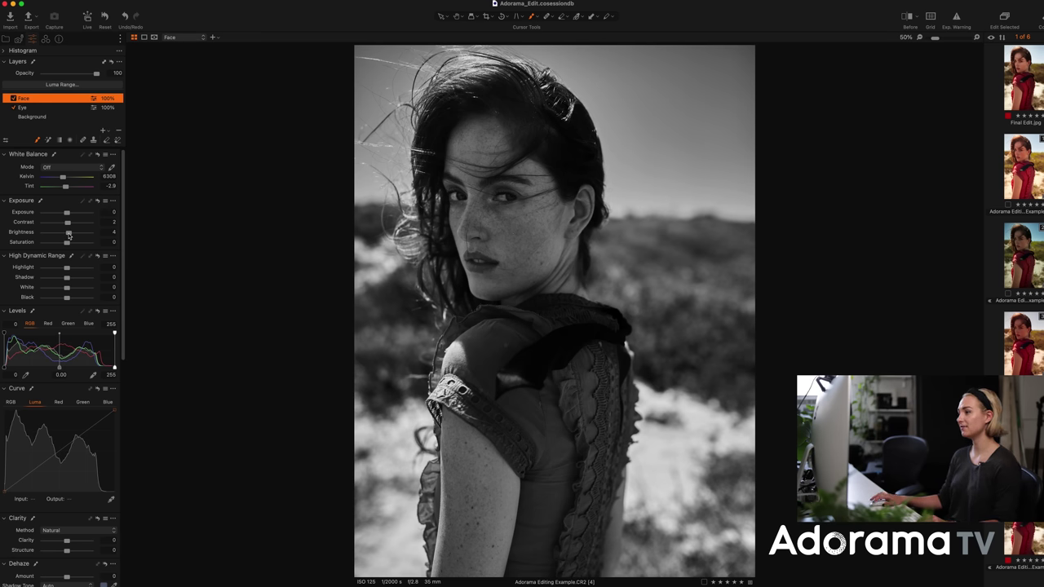
# - Compare the black-and-white variant with the unedited variant, the three colour variants and Final Edit.jpg
pyautogui.press('Right')
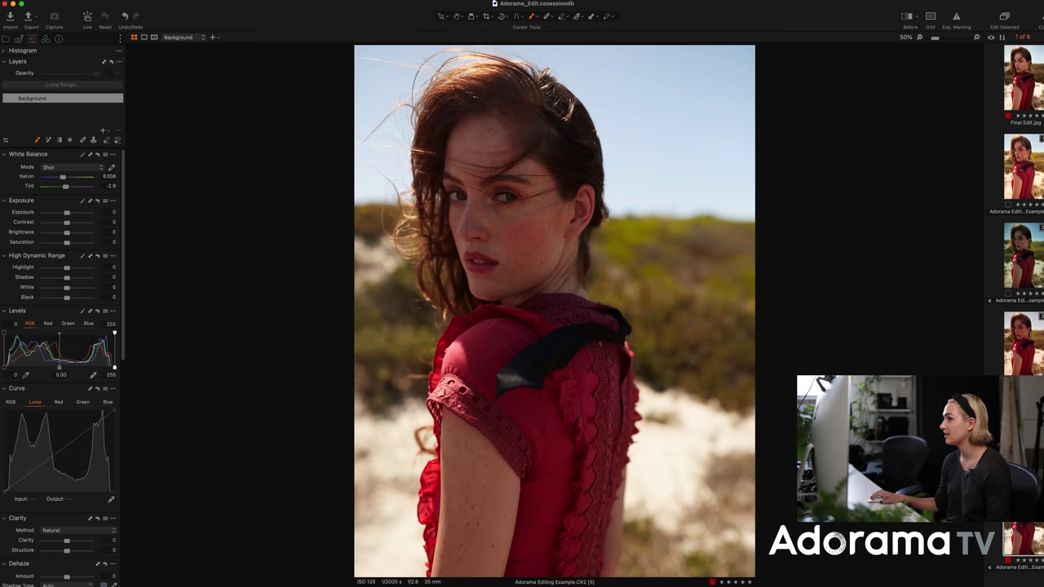
pyautogui.press('Left')
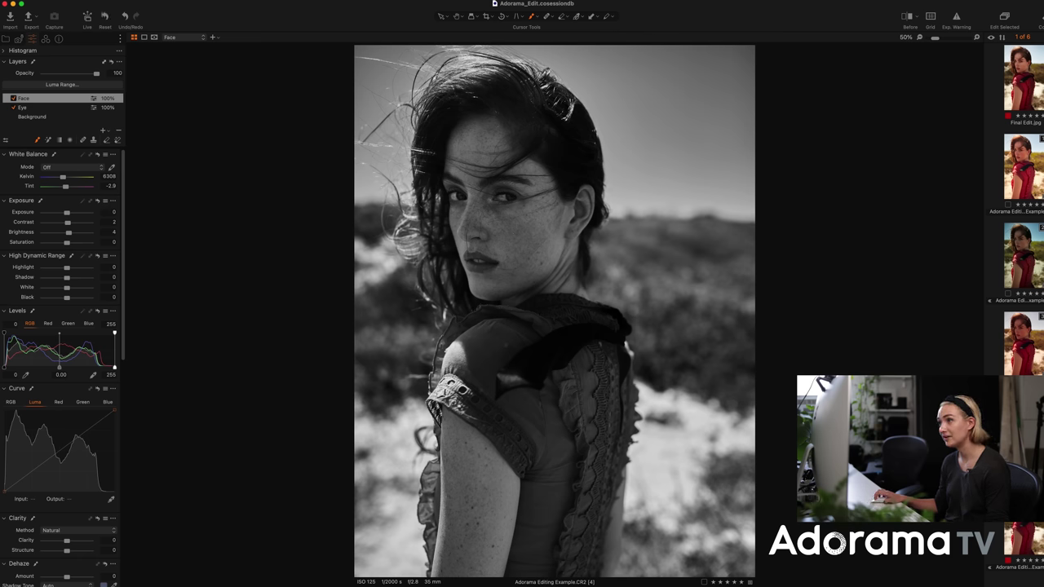
pyautogui.press('Left')
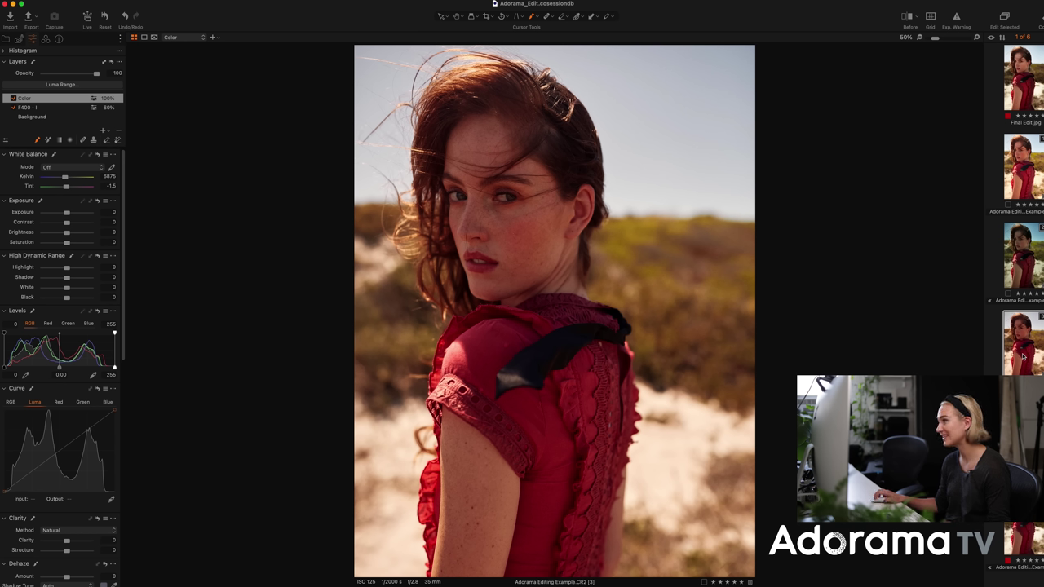
pyautogui.press('Left')
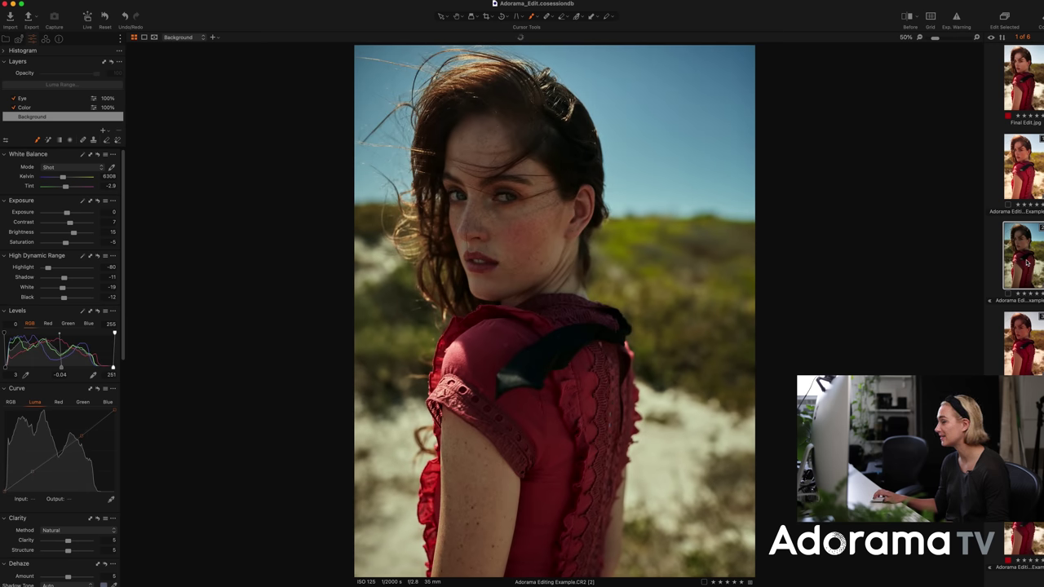
pyautogui.click(1029, 167)
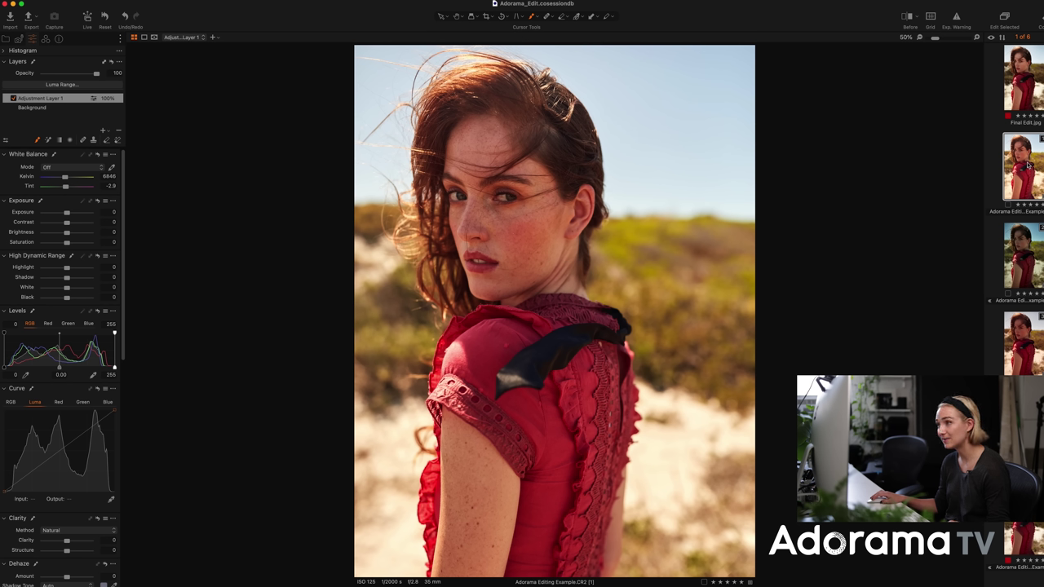
pyautogui.click(1027, 91)
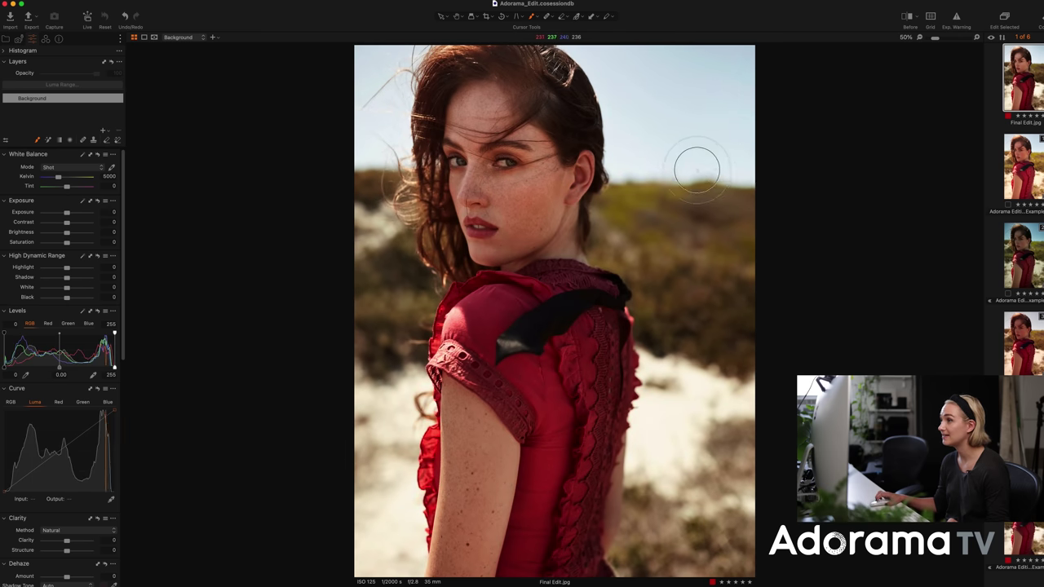